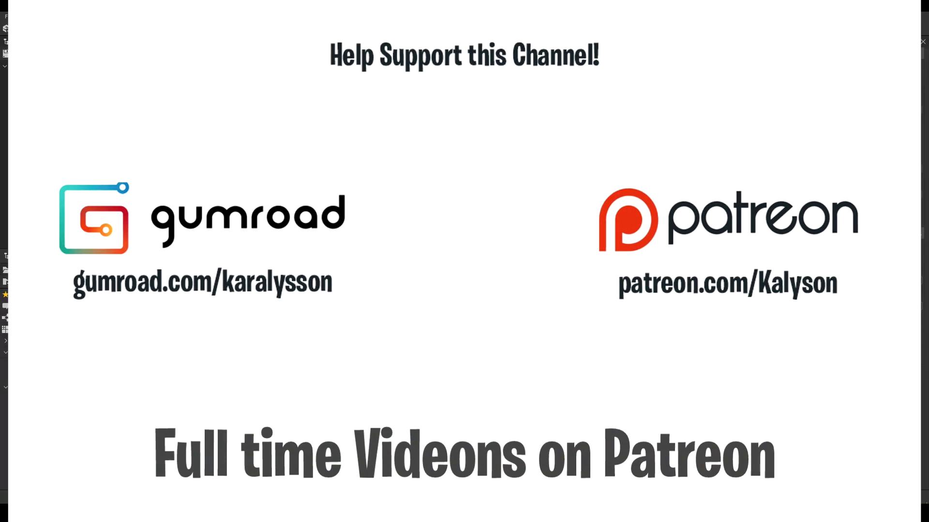
# Open the node search in the new graph to look for tile generators
pyautogui.press('space')
# Add a Tile Generator with 6 columns and alternate brick rows offset by about 0.42
pyautogui.write('tile')
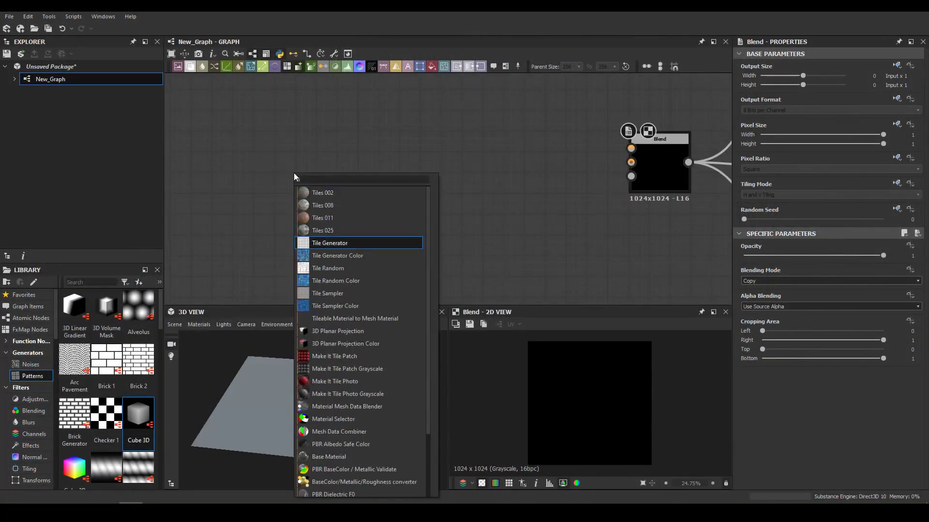
pyautogui.press('Return')
pyautogui.moveTo(763, 295); pyautogui.dragTo(756, 298)
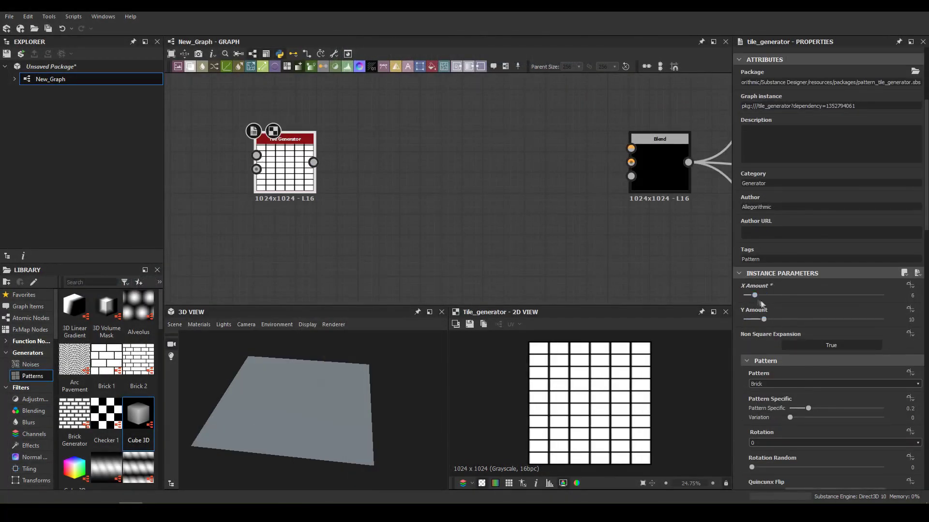
pyautogui.scroll(-10, 798, 392)
pyautogui.click(810, 405)
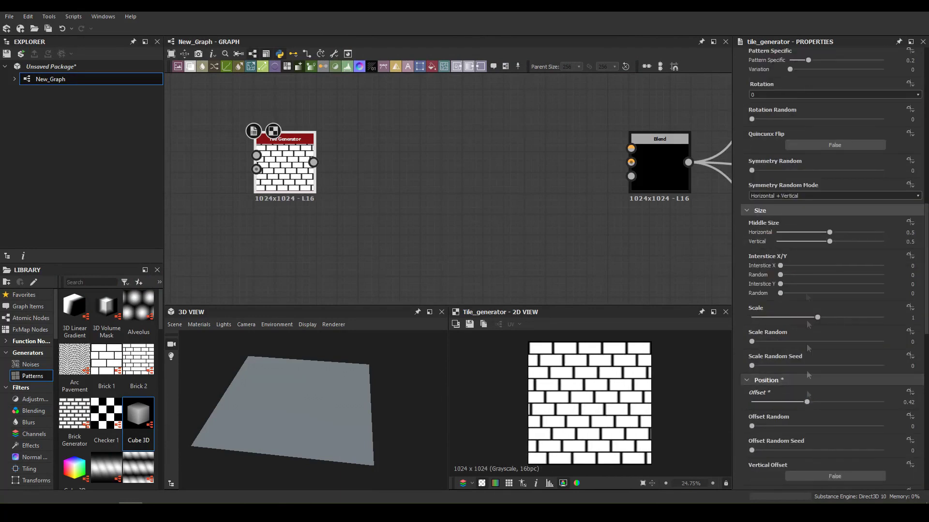
pyautogui.scroll(3, 803, 251)
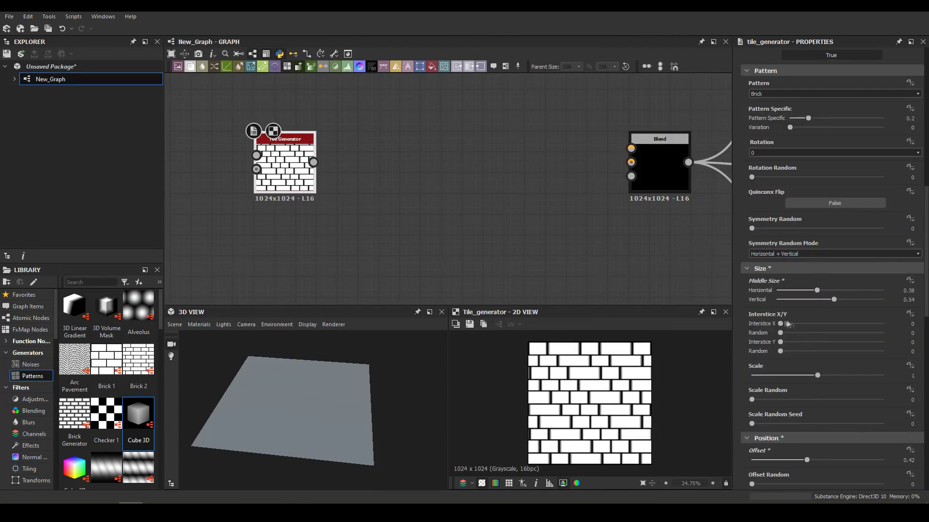
pyautogui.scroll(-3, 780, 337)
# Feed the tiles into an Edge Detect node with Edge Width set to 1
pyautogui.moveTo(313, 162); pyautogui.dragTo(338, 184)
pyautogui.click(300, 203)
pyautogui.scroll(3, 421, 188)
pyautogui.click(314, 203)
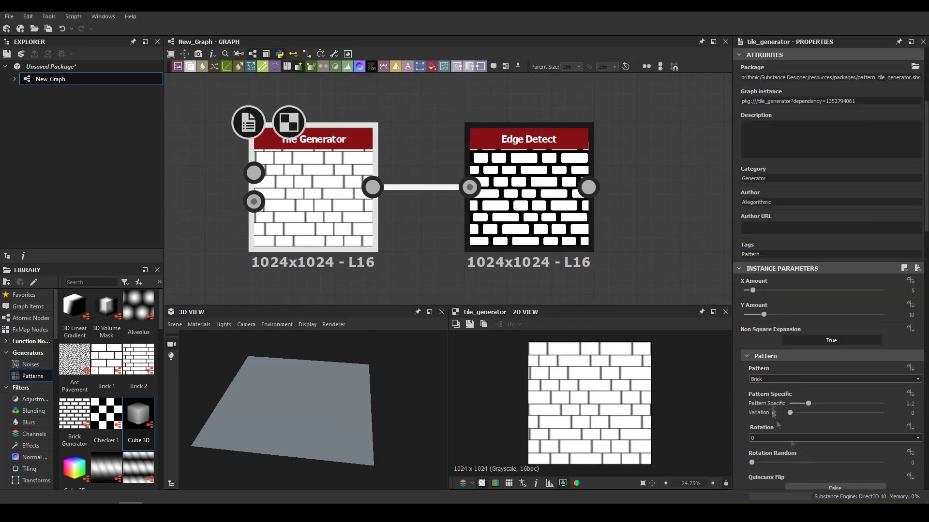
pyautogui.scroll(-3, 798, 411)
pyautogui.click(522, 208)
pyautogui.scroll(-3, 614, 404)
pyautogui.click(523, 486)
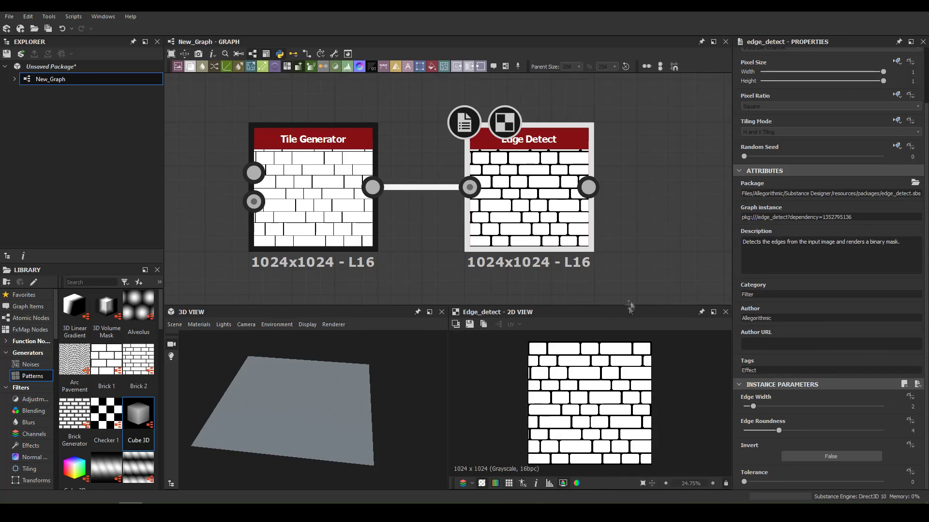
pyautogui.scroll(2, 582, 413)
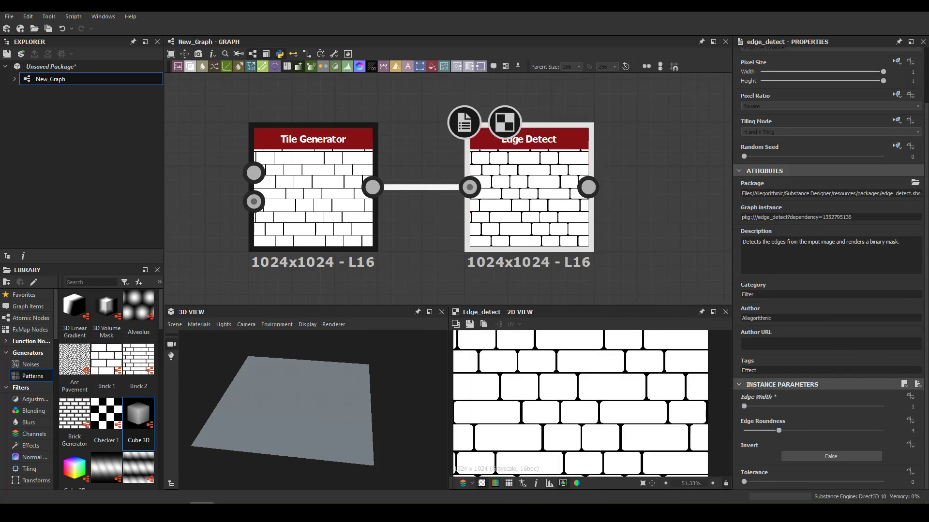
# Add a Blur HQ Grayscale after Edge Detect to soften the brick edges
pyautogui.moveTo(548, 145); pyautogui.dragTo(330, 176, button='middle')
pyautogui.press('space')
pyautogui.write('bl')
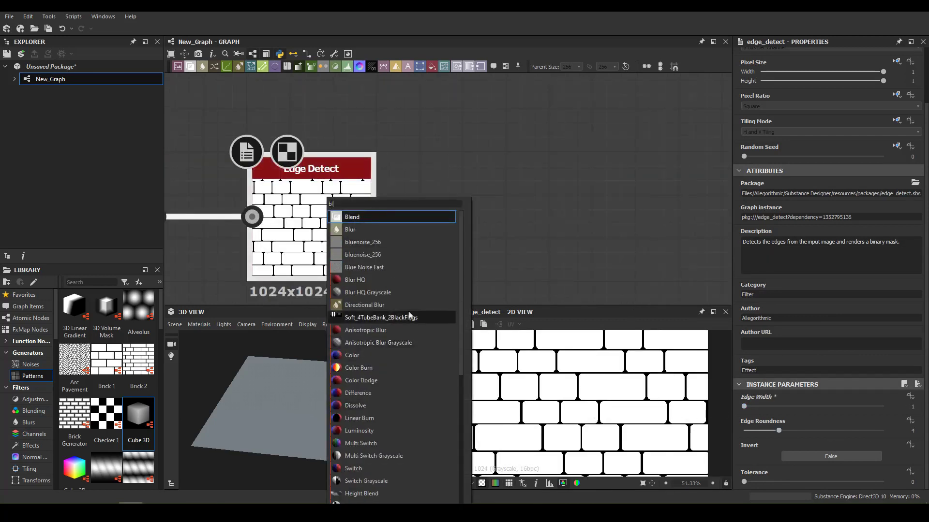
pyautogui.click(386, 293)
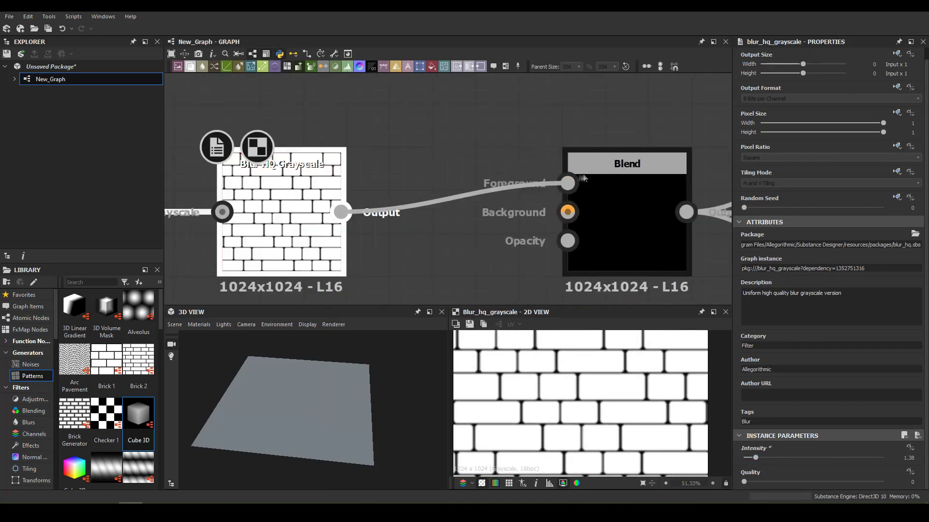
pyautogui.moveTo(365, 374); pyautogui.dragTo(323, 396)
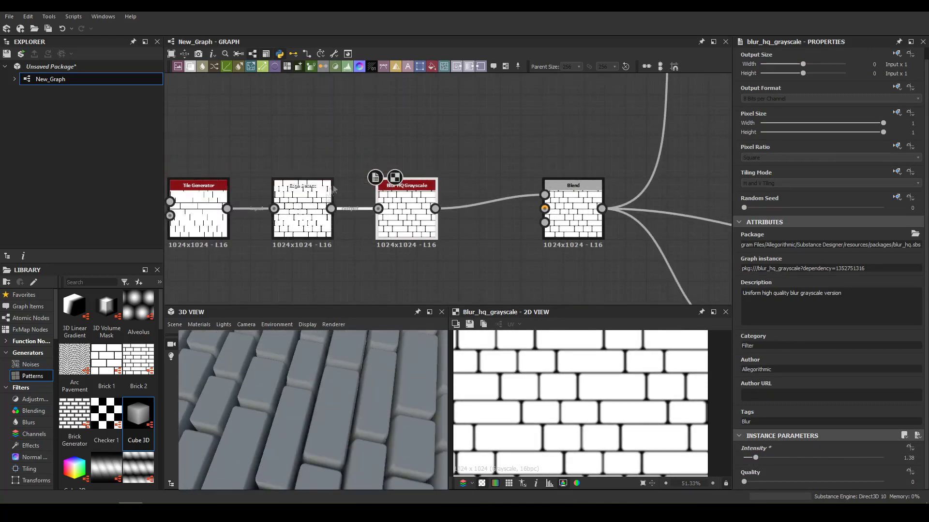
pyautogui.scroll(5, 347, 352)
# Chain a Flood Fill and a Flood Fill to Gradient off Edge Detect
pyautogui.moveTo(371, 228); pyautogui.dragTo(438, 161)
pyautogui.press('Return')
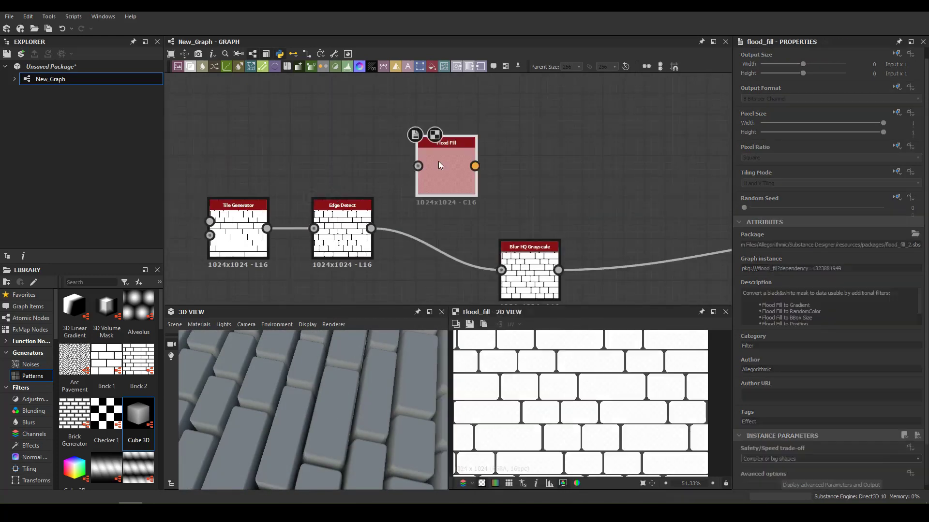
pyautogui.press('space')
pyautogui.click(474, 173)
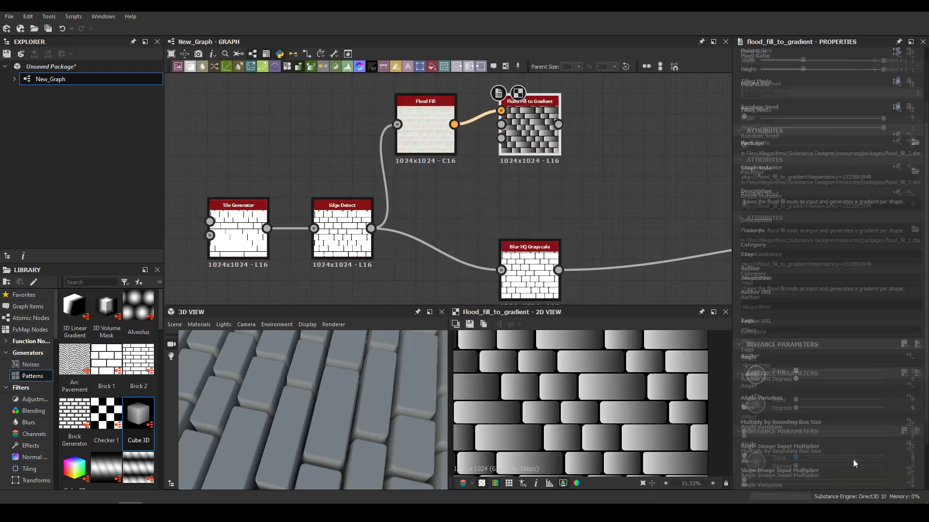
# Multiply the per-brick gradient into the Blend at about 0.29 opacity
pyautogui.moveTo(592, 258); pyautogui.dragTo(522, 239, button='middle')
pyautogui.moveTo(576, 167); pyautogui.dragTo(567, 154)
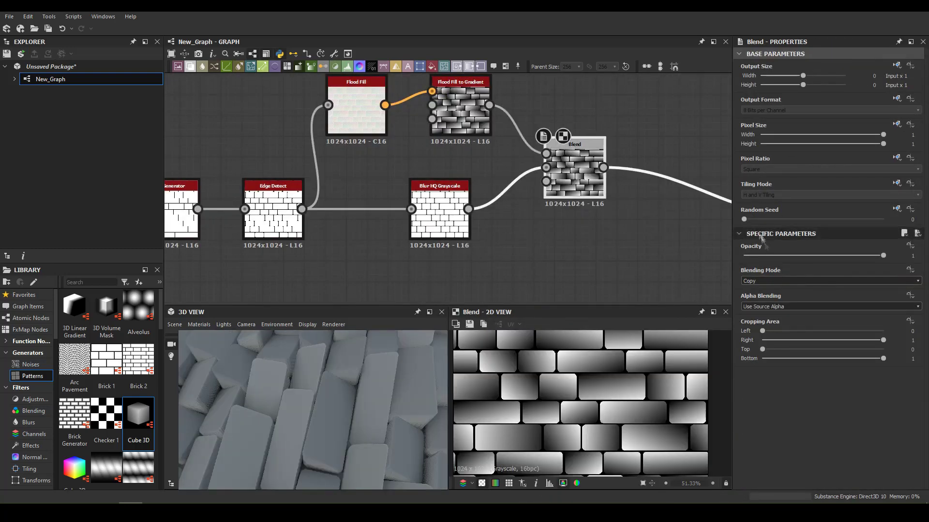
pyautogui.click(751, 307)
pyautogui.moveTo(883, 255); pyautogui.dragTo(784, 255)
pyautogui.moveTo(310, 358)
pyautogui.mouseDown()
pyautogui.moveTo(297, 398)
pyautogui.moveTo(358, 379)
pyautogui.mouseUp()
pyautogui.scroll(-2, 432, 133)
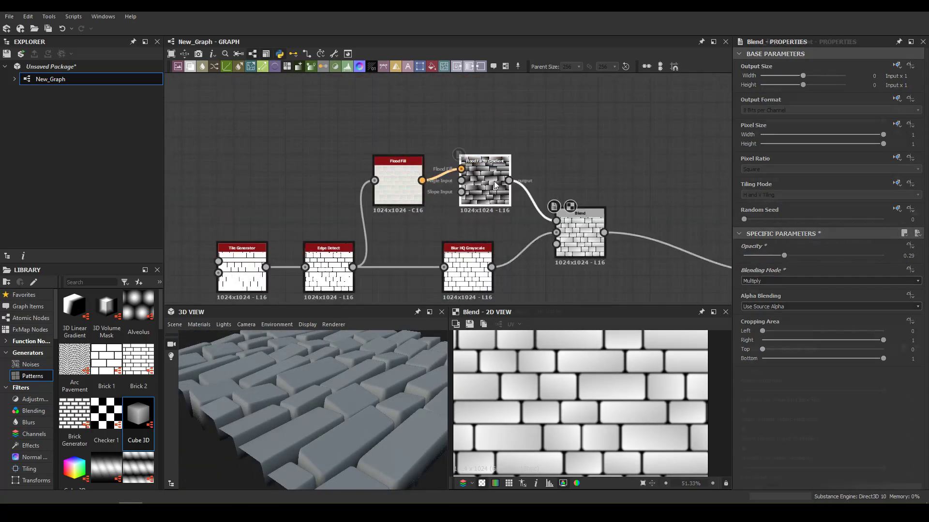
# Duplicate the Flood Fill to Gradient with its angle at 130°, then add a second Blend
pyautogui.click(485, 184)
pyautogui.hotkey('ctrl', 'shift', 'd')
pyautogui.scroll(-5, 773, 410)
pyautogui.moveTo(751, 369); pyautogui.dragTo(760, 356)
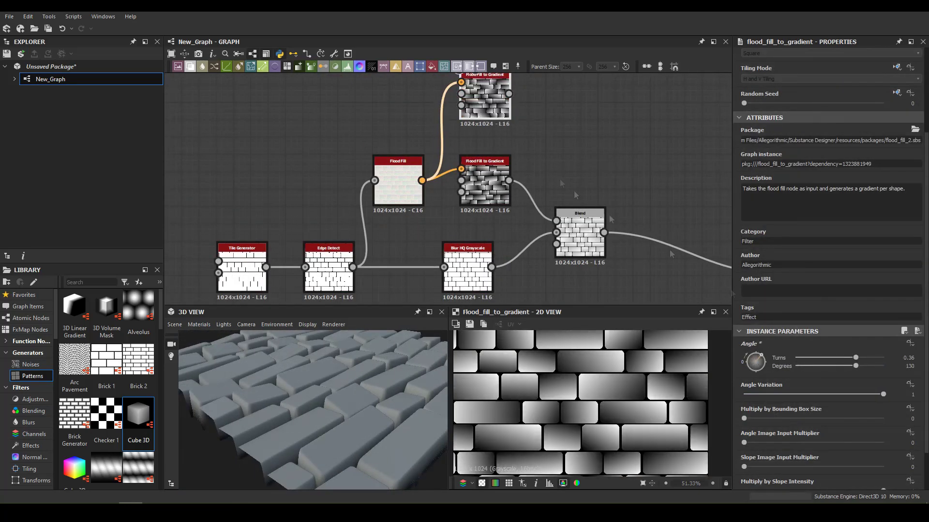
pyautogui.scroll(-3, 190, 156)
pyautogui.press('space')
pyautogui.click(479, 229)
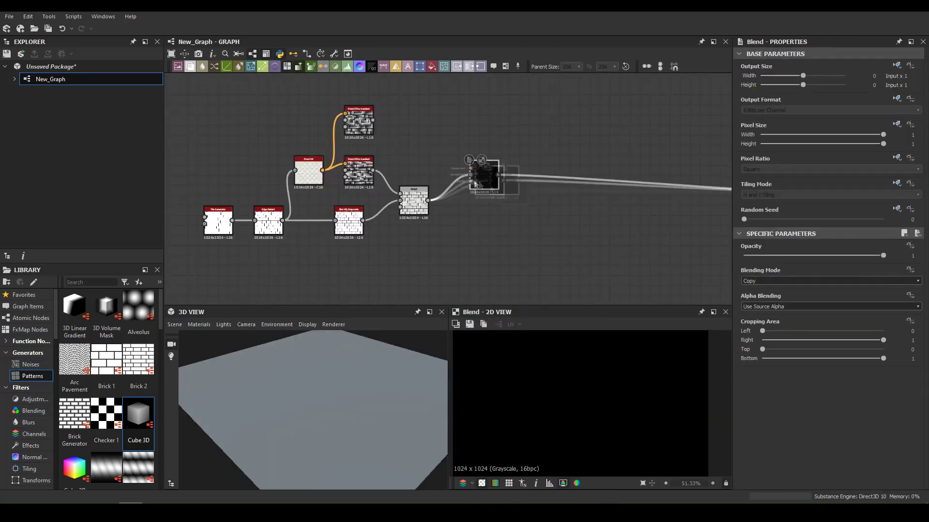
# Add a Levels node after the second gradient with tightened dark and bright points
pyautogui.moveTo(449, 101); pyautogui.dragTo(496, 106, button='middle')
pyautogui.press('space')
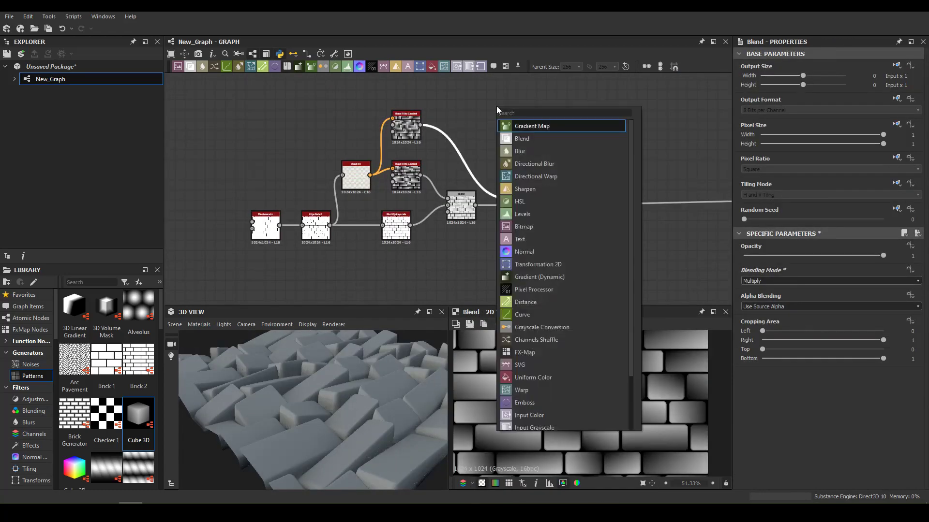
pyautogui.click(532, 127)
pyautogui.moveTo(750, 272); pyautogui.dragTo(784, 272)
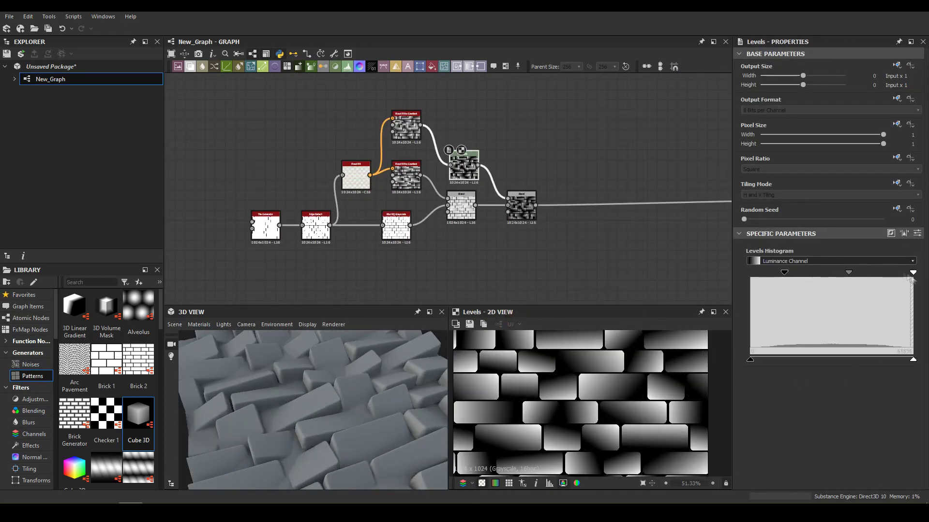
pyautogui.moveTo(913, 272); pyautogui.dragTo(823, 272)
# Lower the new Blend's opacity to 0.22 and move the Levels node higher
pyautogui.click(522, 209)
pyautogui.moveTo(883, 255); pyautogui.dragTo(758, 256)
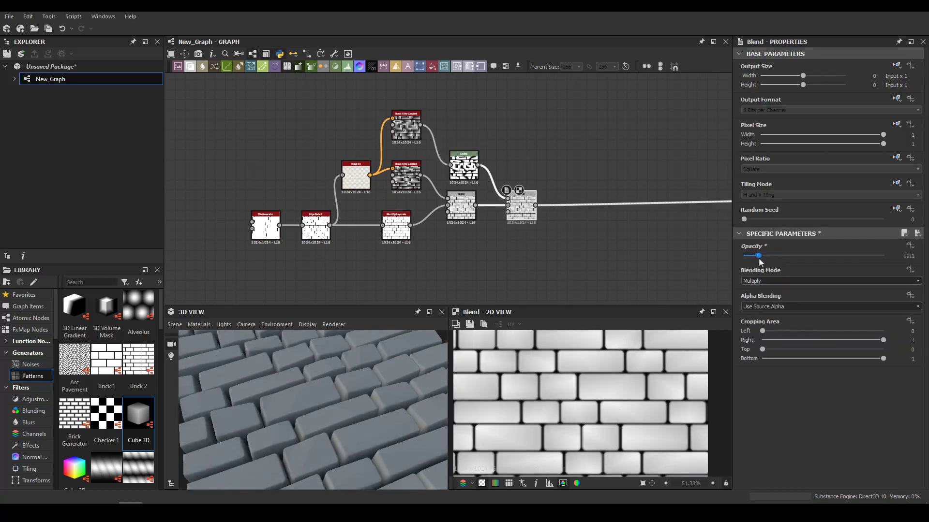
pyautogui.click(414, 126)
pyautogui.click(463, 166)
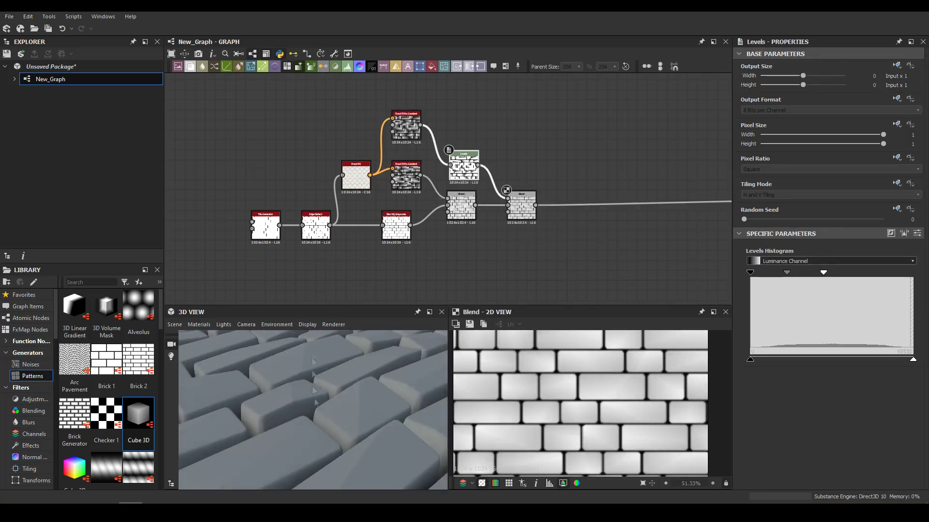
pyautogui.moveTo(316, 403); pyautogui.dragTo(338, 425)
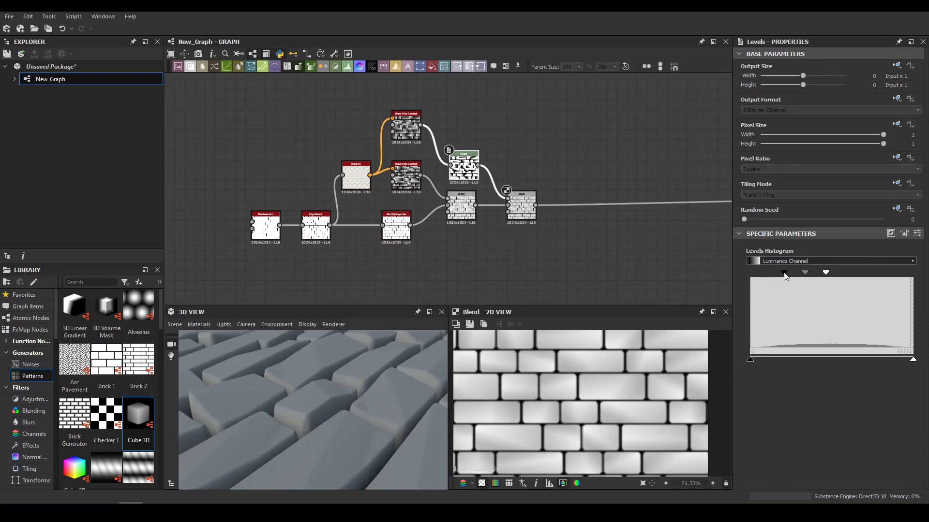
pyautogui.moveTo(376, 355); pyautogui.dragTo(406, 377)
pyautogui.scroll(1, 454, 247)
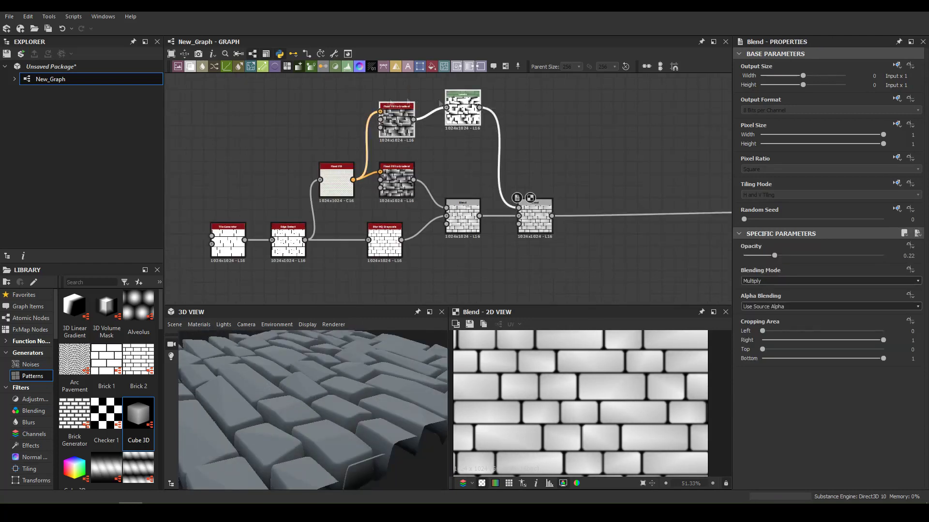
pyautogui.doubleClick(395, 97)
# Insert a Blur HQ Grayscale after Levels with Intensity 2.71
pyautogui.press('space')
pyautogui.write('bl')
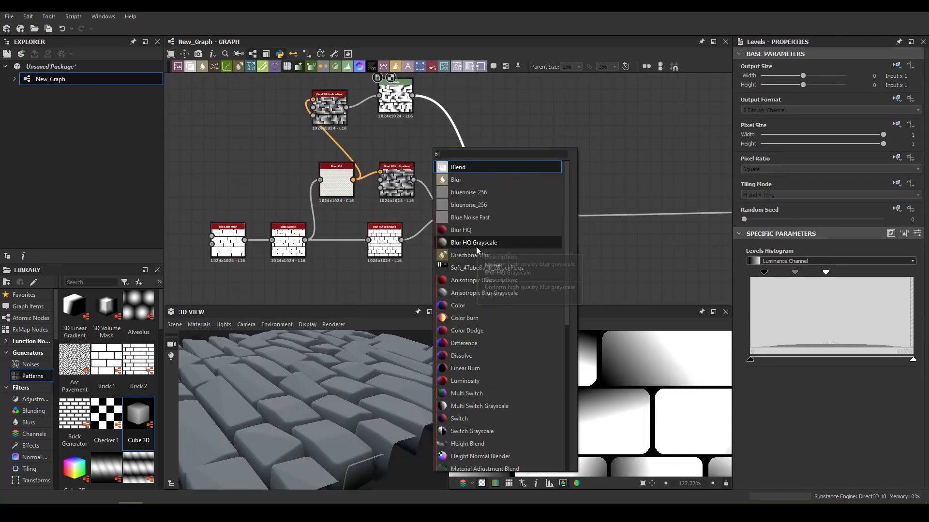
pyautogui.click(476, 244)
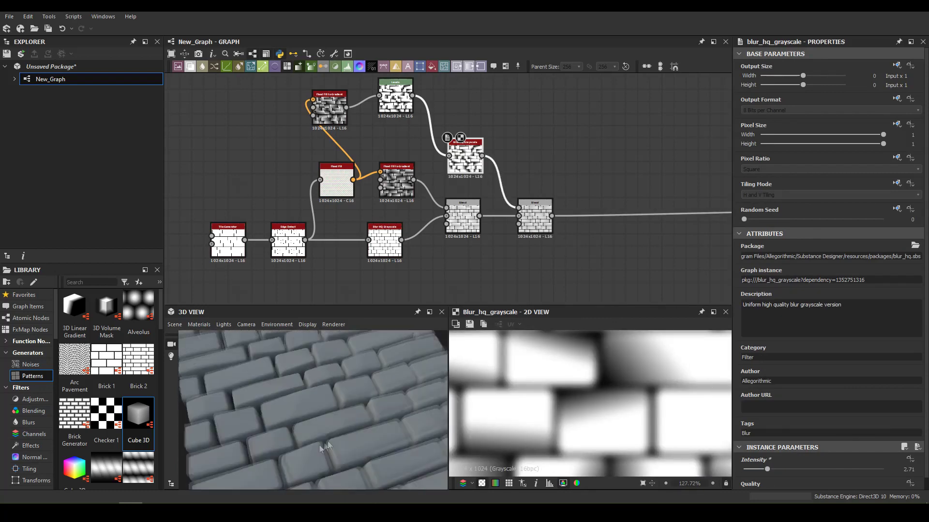
pyautogui.scroll(3, 605, 257)
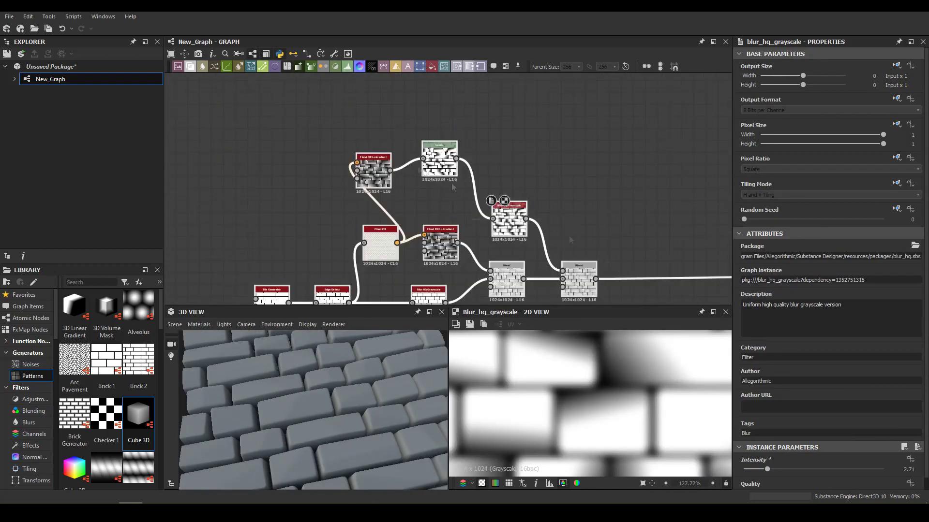
# Move the first Flood Fill to Gradient above the other and add a Clouds 1 node
pyautogui.click(377, 167)
pyautogui.moveTo(376, 167); pyautogui.dragTo(391, 97)
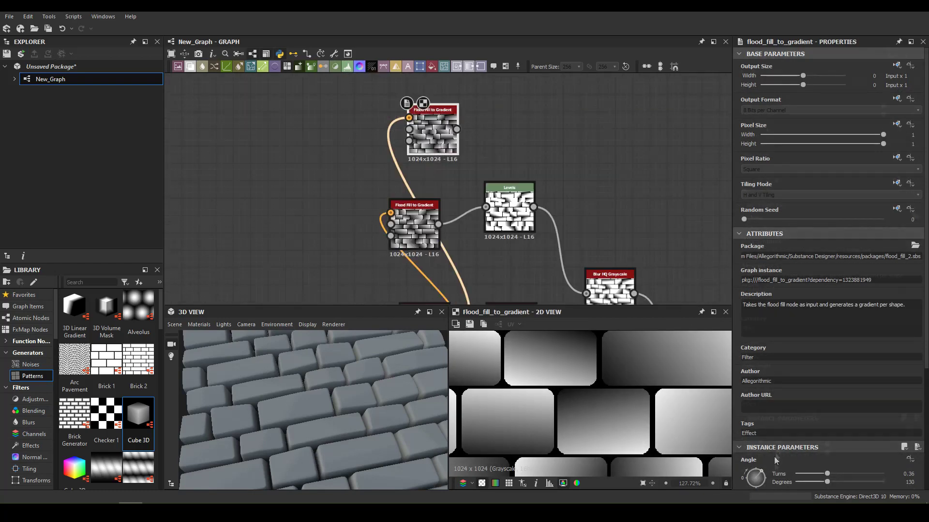
pyautogui.rightClick(377, 182)
pyautogui.click(414, 230)
# Add a Blend of clouds over an Invert Grayscale of the Flood Fill gradient
pyautogui.click(388, 103)
pyautogui.press('space')
pyautogui.click(414, 122)
pyautogui.press('space')
pyautogui.click(498, 141)
pyautogui.moveTo(441, 189); pyautogui.dragTo(591, 92)
pyautogui.doubleClick(615, 109)
pyautogui.scroll(-1, 771, 283)
pyautogui.scroll(-2, 453, 145)
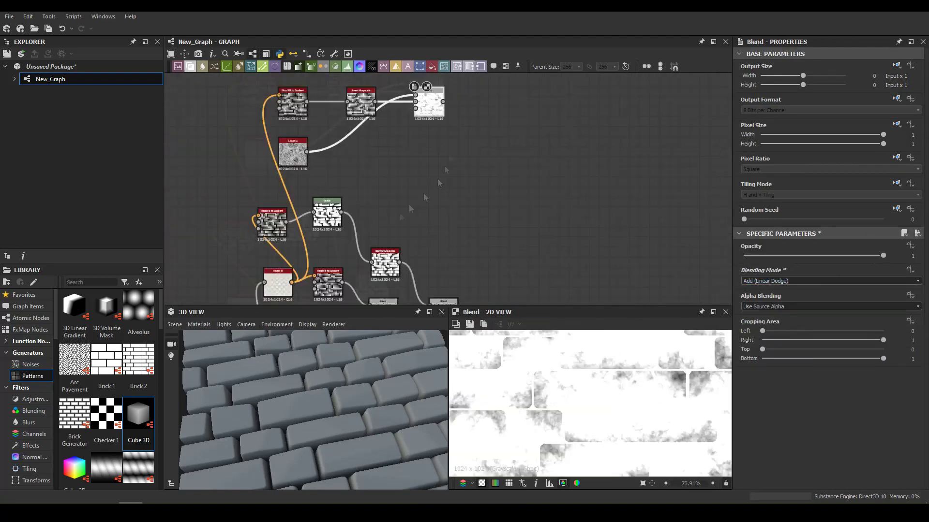
# Add another Blend at the output set to Multiply
pyautogui.press('space')
pyautogui.click(484, 214)
pyautogui.moveTo(445, 124); pyautogui.dragTo(525, 245)
pyautogui.click(829, 281)
pyautogui.click(830, 305)
pyautogui.moveTo(329, 413); pyautogui.dragTo(334, 382)
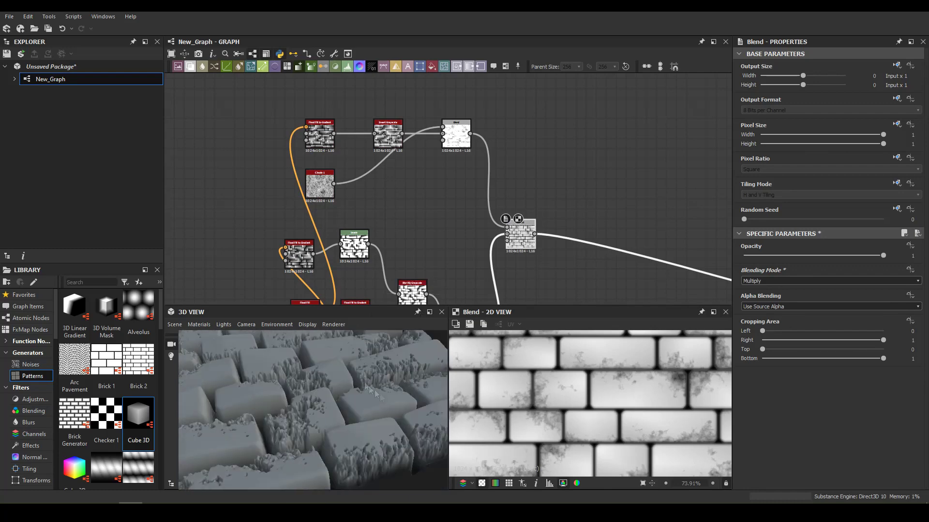
pyautogui.scroll(2, 321, 193)
# Add a Clouds 2 noise node and insert a Levels node between the two Blends
pyautogui.doubleClick(320, 182)
pyautogui.rightClick(364, 184)
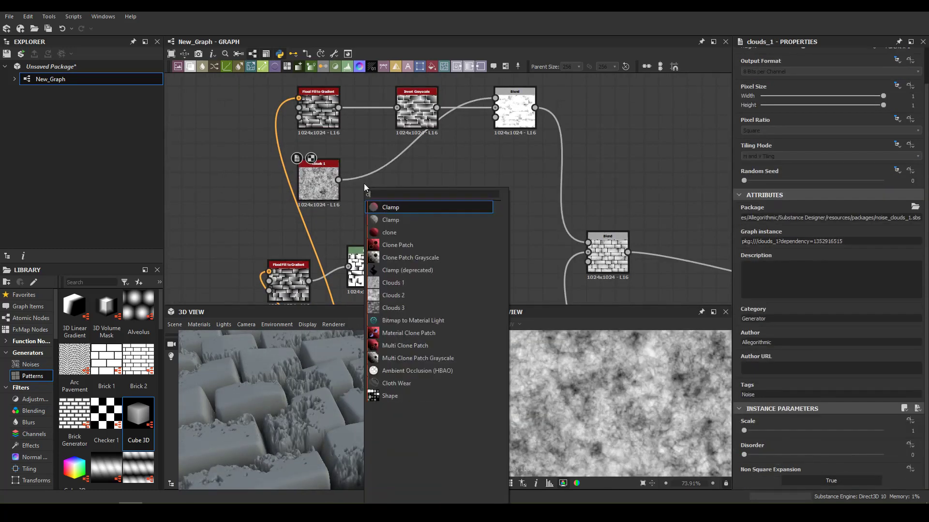
pyautogui.click(411, 295)
pyautogui.scroll(3, 348, 424)
pyautogui.scroll(-3, 348, 424)
pyautogui.moveTo(398, 396)
pyautogui.mouseDown()
pyautogui.moveTo(340, 363)
pyautogui.moveTo(383, 391)
pyautogui.mouseUp()
pyautogui.press('space')
pyautogui.click(679, 291)
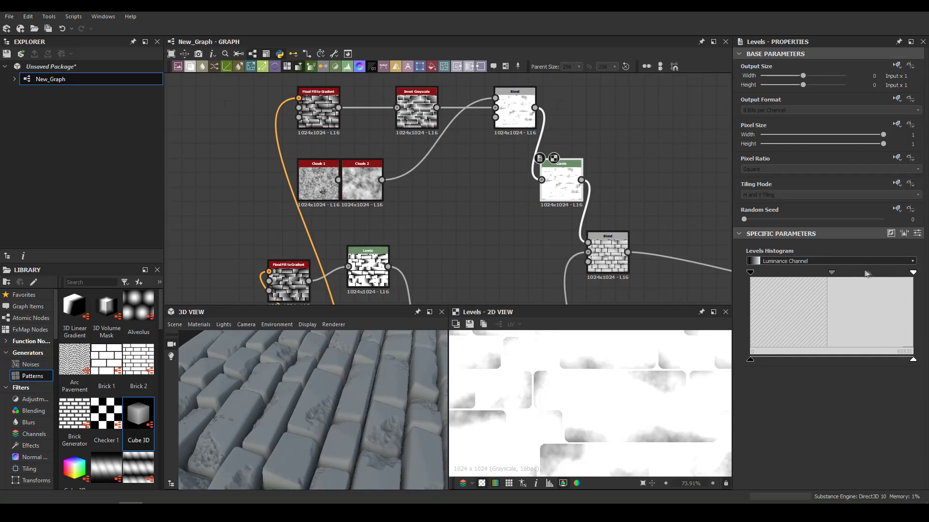
# Add a Blur HQ Grayscale after Clouds 2 with lowered intensity
pyautogui.click(607, 252)
pyautogui.moveTo(309, 411); pyautogui.dragTo(341, 414)
pyautogui.scroll(3, 342, 414)
pyautogui.scroll(-2, 341, 414)
pyautogui.moveTo(361, 181); pyautogui.dragTo(375, 210)
pyautogui.press('space')
pyautogui.write('b')
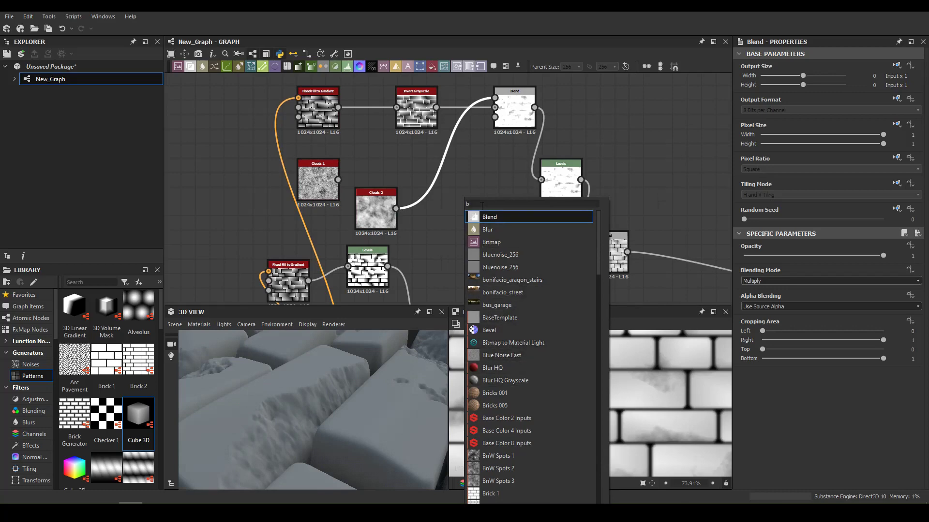
pyautogui.click(505, 279)
pyautogui.moveTo(831, 470); pyautogui.dragTo(798, 472)
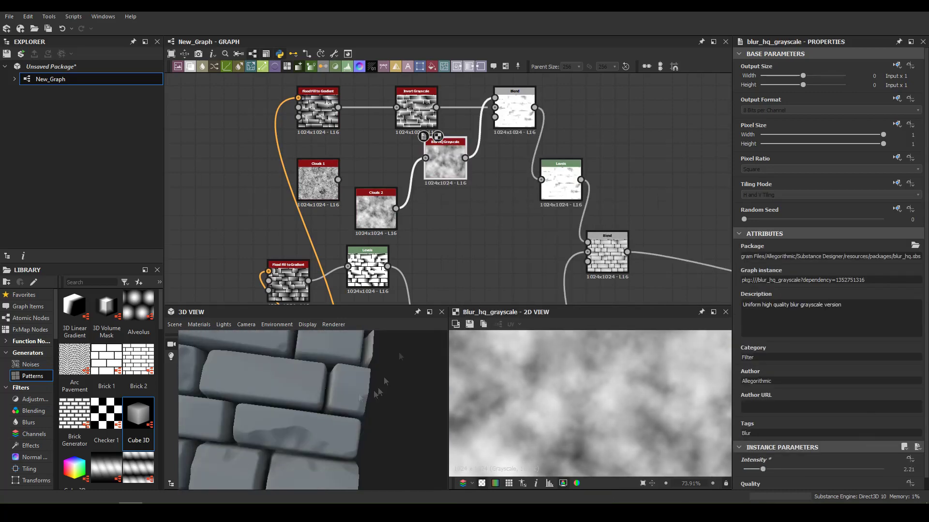
# Inspect the Levels, Blend and Flood Fill to Gradient nodes while orbiting the 3D preview
pyautogui.click(561, 182)
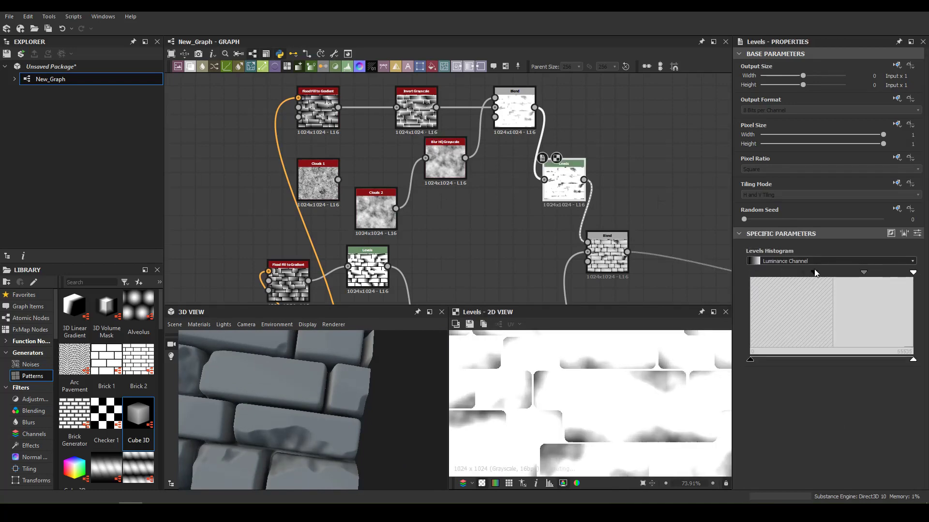
pyautogui.moveTo(290, 397)
pyautogui.mouseDown()
pyautogui.moveTo(310, 416)
pyautogui.moveTo(354, 383)
pyautogui.moveTo(311, 439)
pyautogui.mouseUp()
pyautogui.scroll(5, 304, 423)
pyautogui.scroll(-5, 355, 383)
pyautogui.moveTo(483, 271); pyautogui.dragTo(487, 246, button='middle')
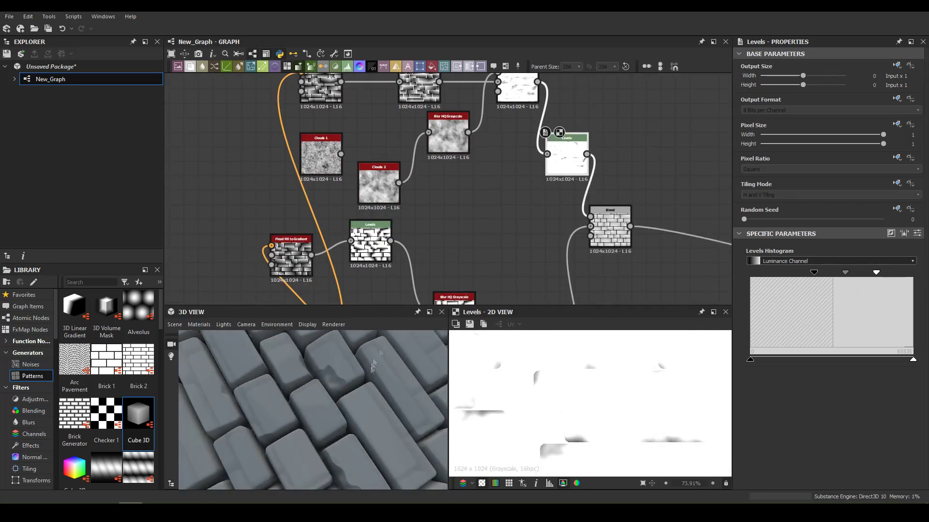
pyautogui.moveTo(392, 334); pyautogui.dragTo(332, 404)
pyautogui.moveTo(321, 78); pyautogui.dragTo(312, 99, button='middle')
pyautogui.click(542, 198)
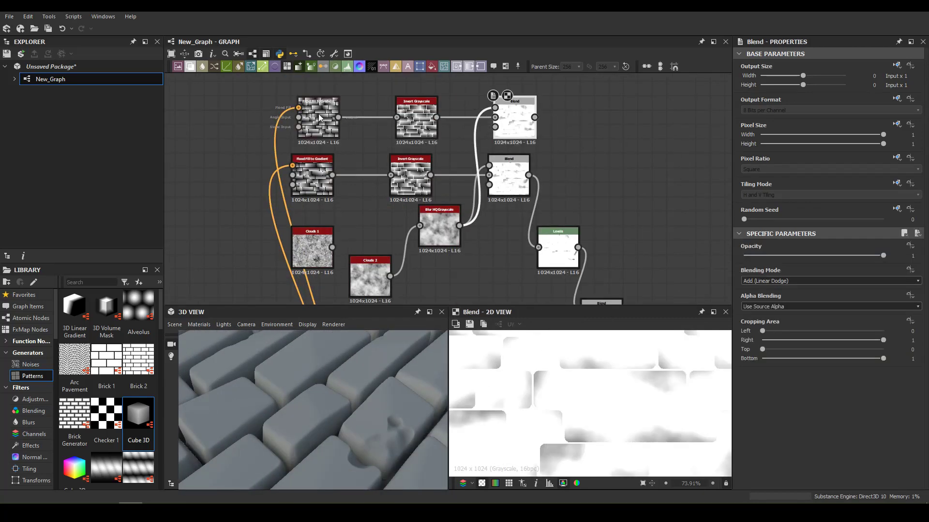
pyautogui.click(312, 116)
pyautogui.moveTo(681, 217); pyautogui.dragTo(500, 128, button='middle')
pyautogui.scroll(-3, 486, 254)
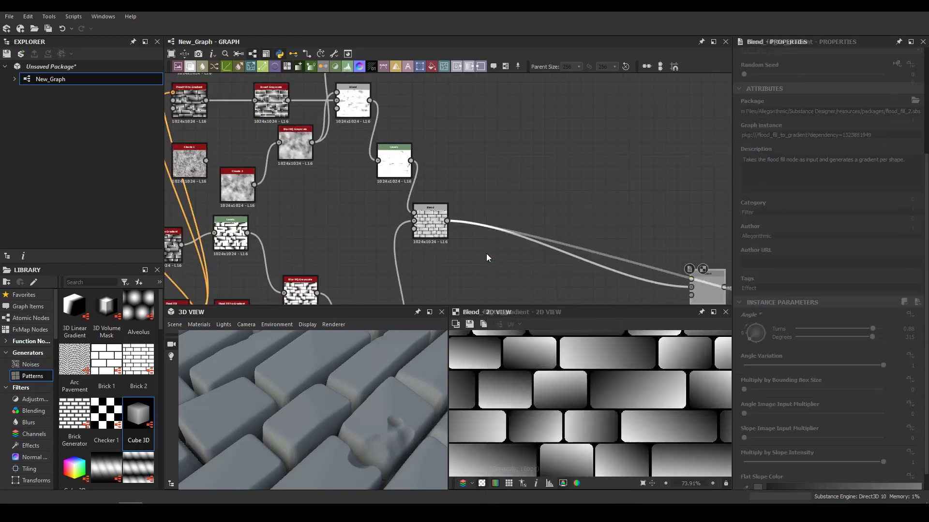
pyautogui.click(497, 162)
pyautogui.scroll(3, 484, 256)
# Connect the second Levels into a Blend set to Multiply at full opacity
pyautogui.click(400, 148)
pyautogui.moveTo(417, 147); pyautogui.dragTo(468, 247)
pyautogui.click(481, 252)
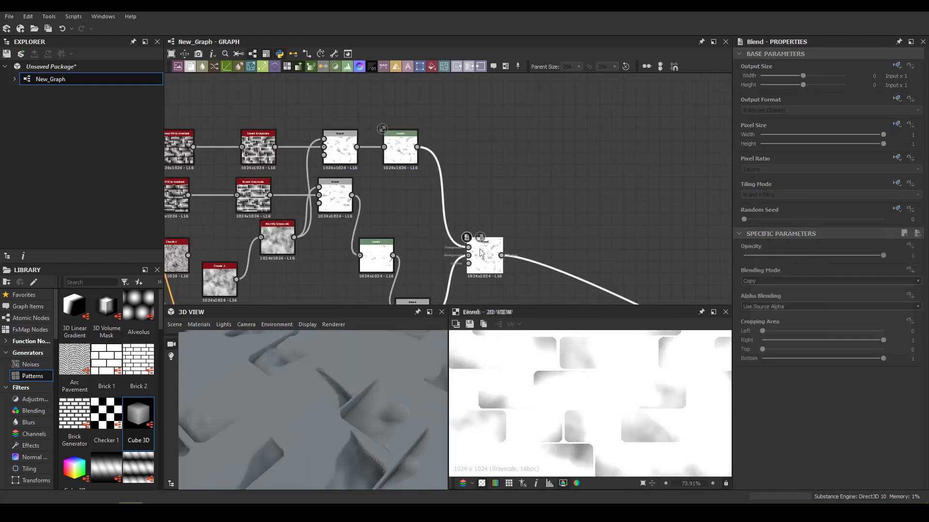
pyautogui.click(769, 308)
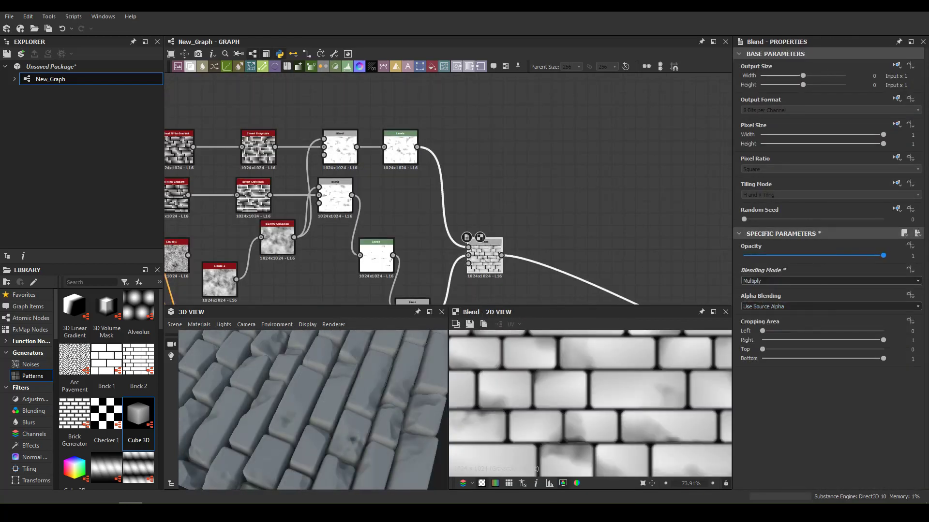
pyautogui.moveTo(310, 411); pyautogui.dragTo(289, 344)
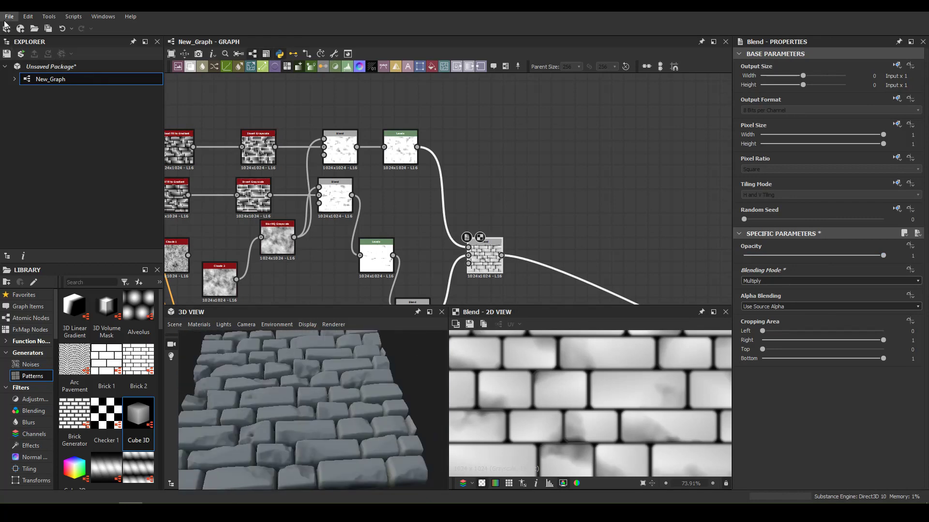
# Switch the 3D preview scene to a cylinder and orbit around the bricks
pyautogui.click(175, 324)
pyautogui.click(224, 217)
pyautogui.moveTo(447, 308); pyautogui.dragTo(531, 207)
pyautogui.moveTo(338, 367); pyautogui.dragTo(373, 327)
pyautogui.scroll(5, 372, 326)
pyautogui.scroll(-5, 373, 327)
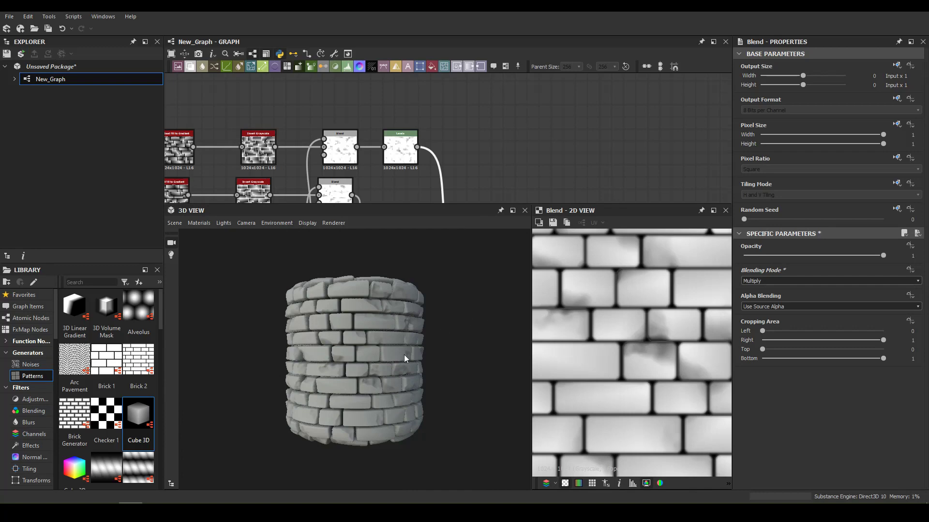
pyautogui.scroll(3, 452, 121)
pyautogui.click(703, 152)
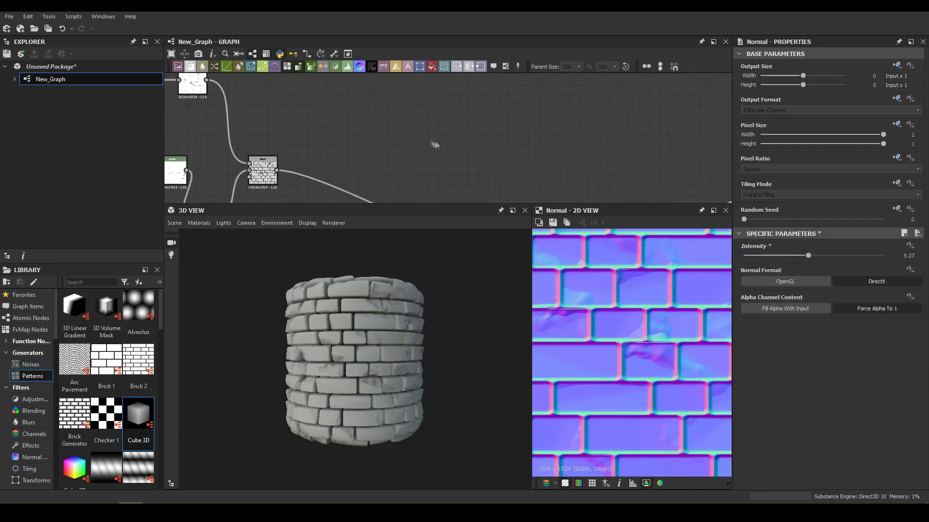
# Add a Gradient Map node after the brick height output
pyautogui.press('space')
pyautogui.write('gradient map')
pyautogui.press('Return')
pyautogui.click(174, 223)
pyautogui.click(252, 261)
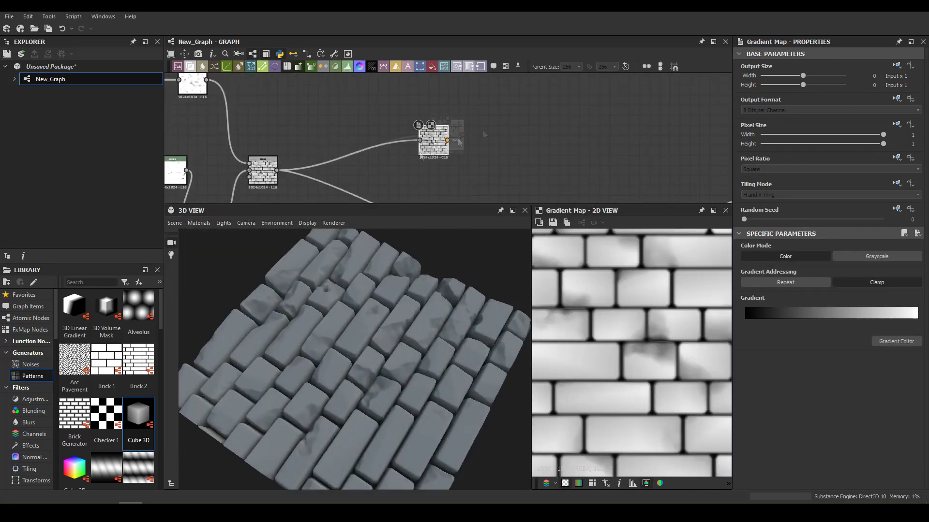
# Set the Gradient Map keys to dark red, a middle orange and tan
pyautogui.click(896, 341)
pyautogui.click(414, 267)
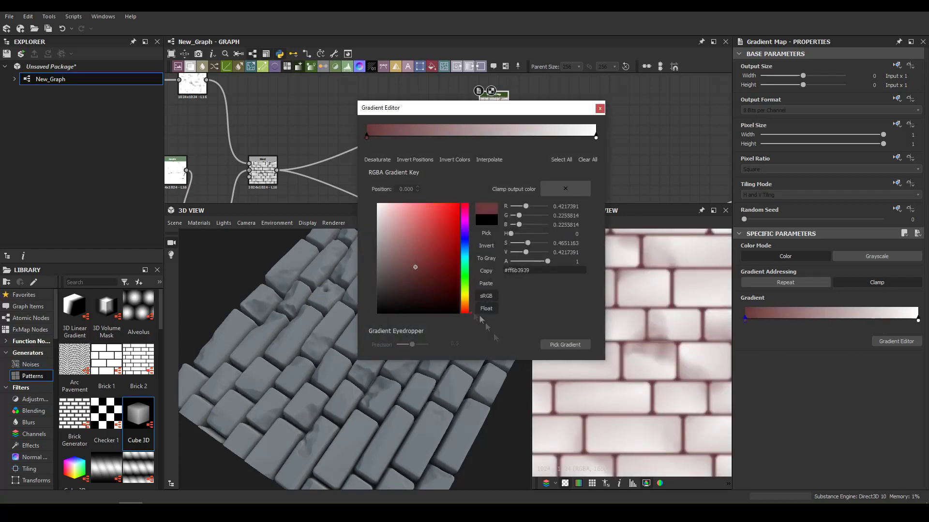
pyautogui.click(468, 137)
pyautogui.click(596, 137)
pyautogui.click(408, 233)
pyautogui.moveTo(465, 311); pyautogui.dragTo(466, 302)
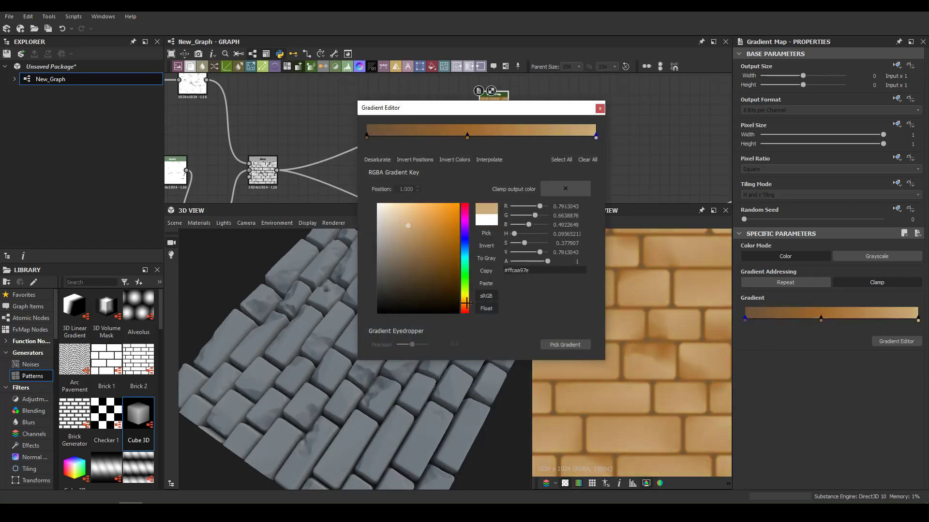
pyautogui.moveTo(467, 137); pyautogui.dragTo(492, 137)
pyautogui.click(600, 108)
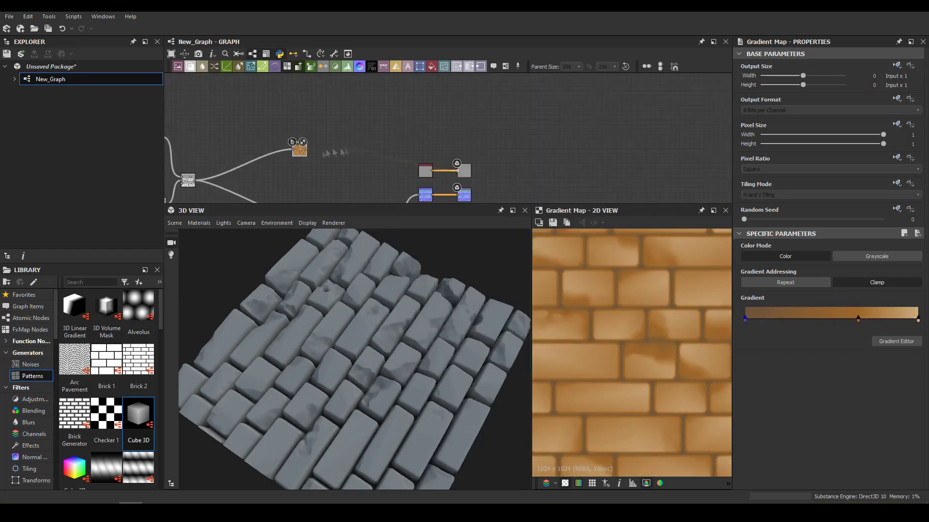
pyautogui.doubleClick(918, 319)
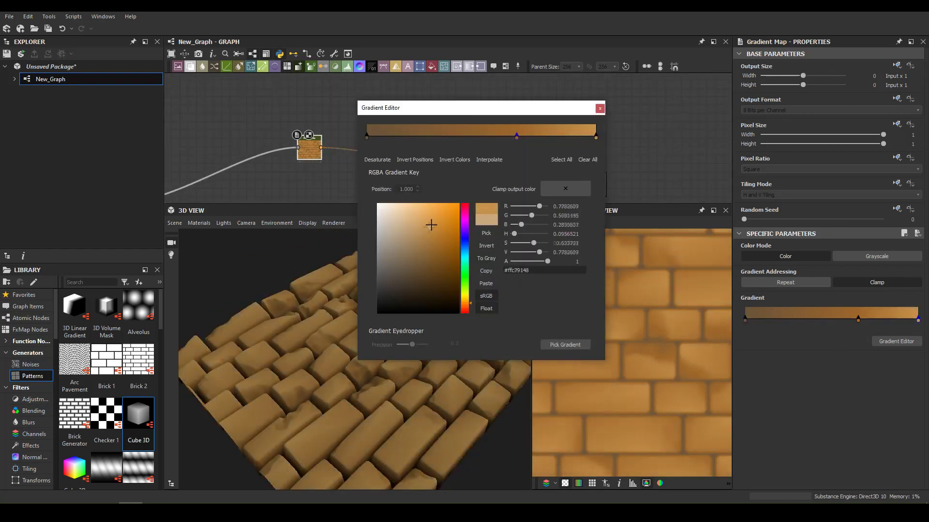
pyautogui.click(599, 108)
pyautogui.rightClick(408, 167)
pyautogui.click(441, 231)
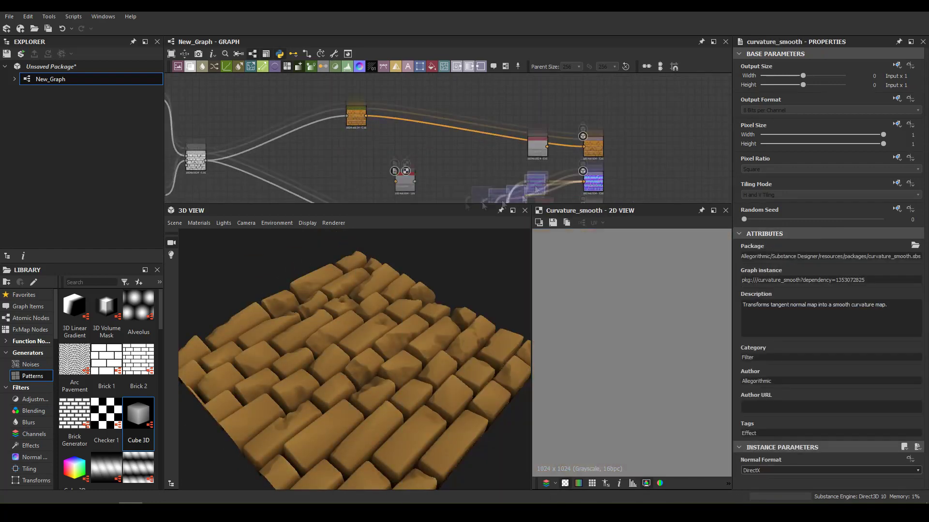
# Add a Levels node after the curvature and insert a Blend on the Gradient Map link
pyautogui.press('space')
pyautogui.press('Return')
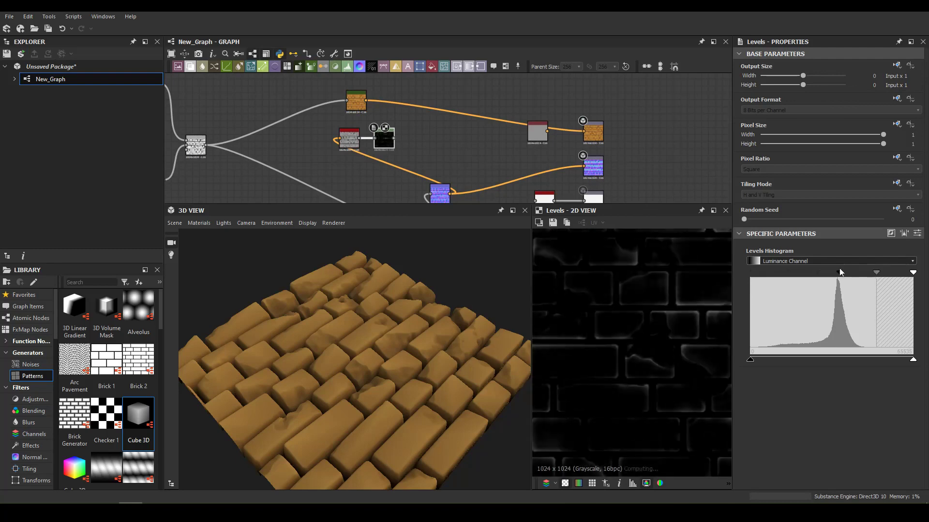
pyautogui.press('b')
pyautogui.click(521, 140)
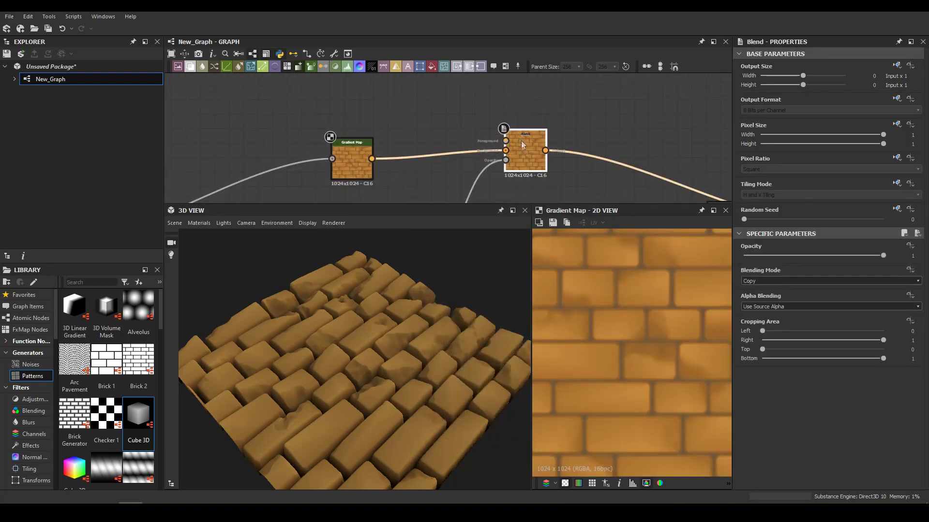
pyautogui.hotkey('ctrl', 'z')
# Set the Uniform Color feeding the Blend to a peach tone
pyautogui.click(757, 284)
pyautogui.click(503, 295)
pyautogui.click(431, 261)
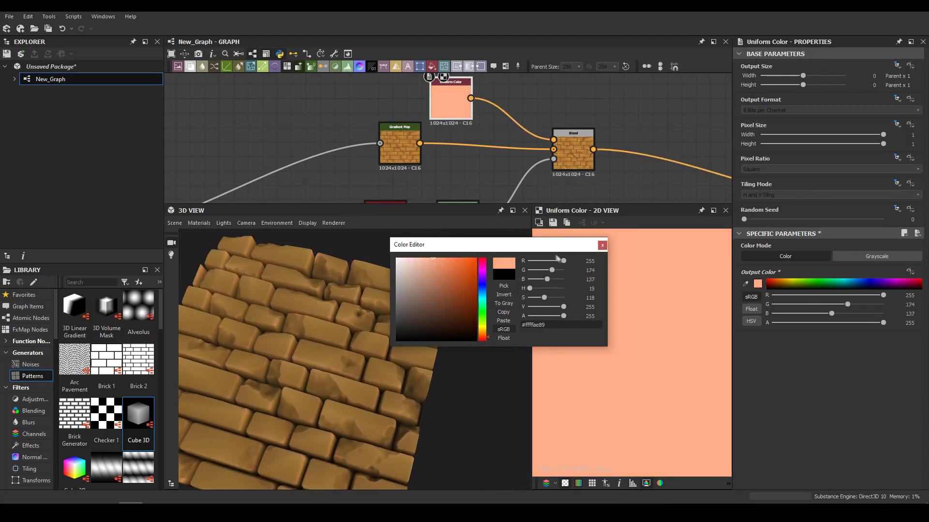
pyautogui.click(602, 245)
pyautogui.moveTo(399, 155); pyautogui.dragTo(371, 161)
# Add an HSL node and lower Saturation so the bricks turn brown
pyautogui.press('space')
pyautogui.write('hsl')
pyautogui.press('Return')
pyautogui.moveTo(830, 283)
pyautogui.mouseDown()
pyautogui.moveTo(810, 281)
pyautogui.moveTo(812, 305)
pyautogui.mouseUp()
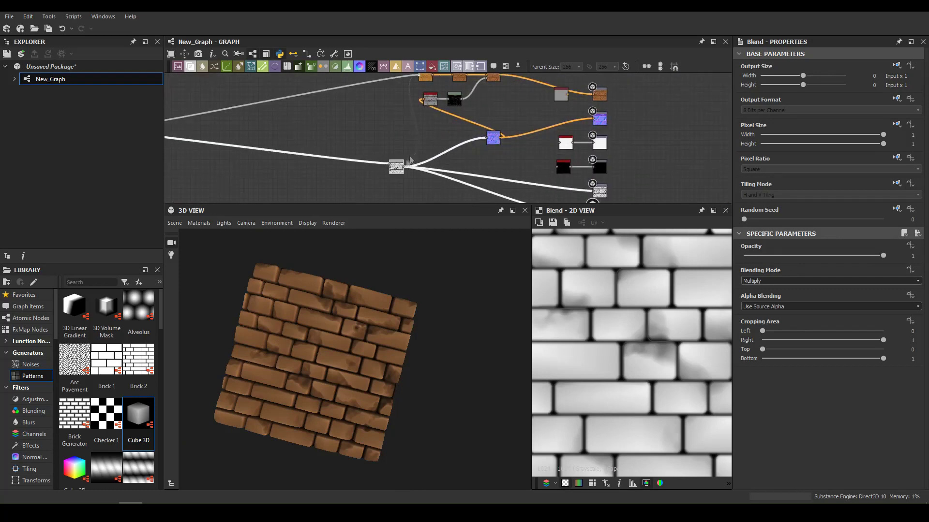
# Add a Tile Sampler node to the graph
pyautogui.rightClick(413, 152)
pyautogui.press('Escape')
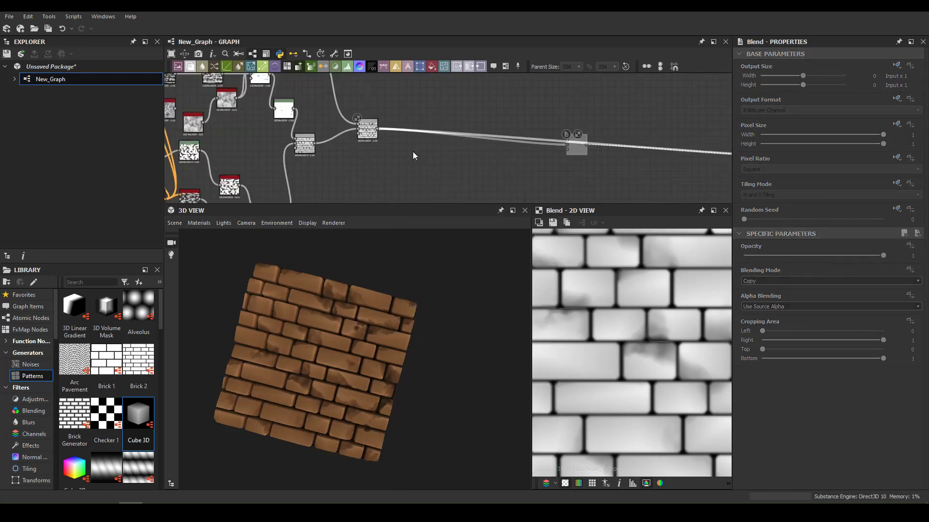
pyautogui.press('space')
pyautogui.click(405, 289)
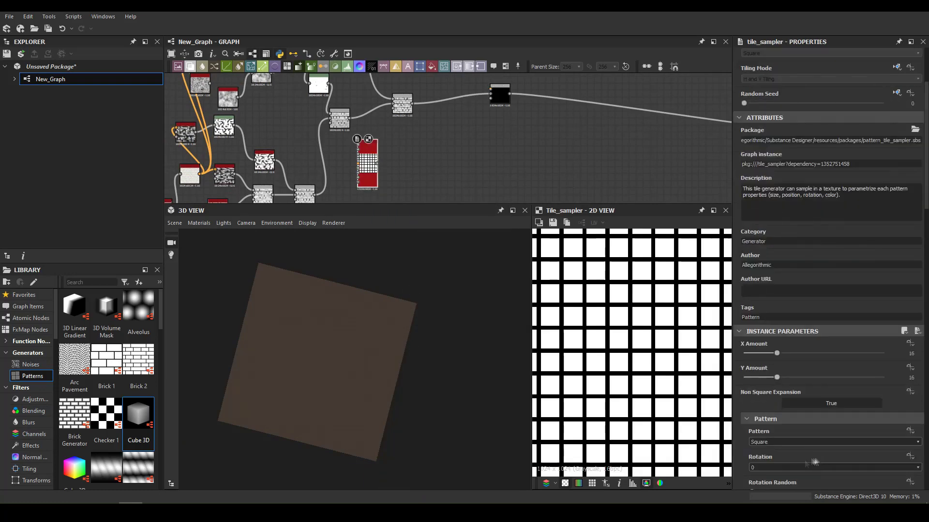
pyautogui.scroll(-2, 814, 461)
pyautogui.moveTo(368, 165); pyautogui.dragTo(444, 153)
# Add a rounded Polygon 2 circle and use it as the Tile Sampler's pattern
pyautogui.press('space')
pyautogui.write('pol')
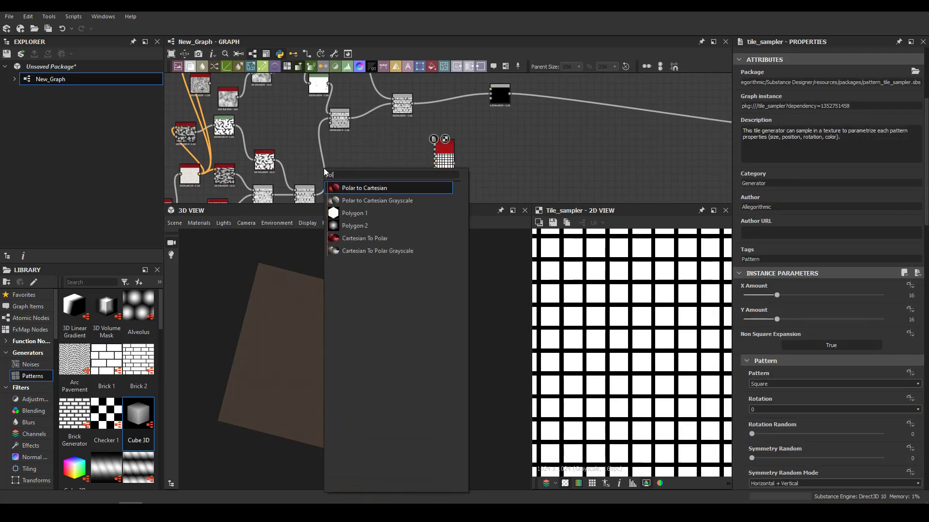
pyautogui.click(324, 167)
pyautogui.press('space')
pyautogui.click(354, 226)
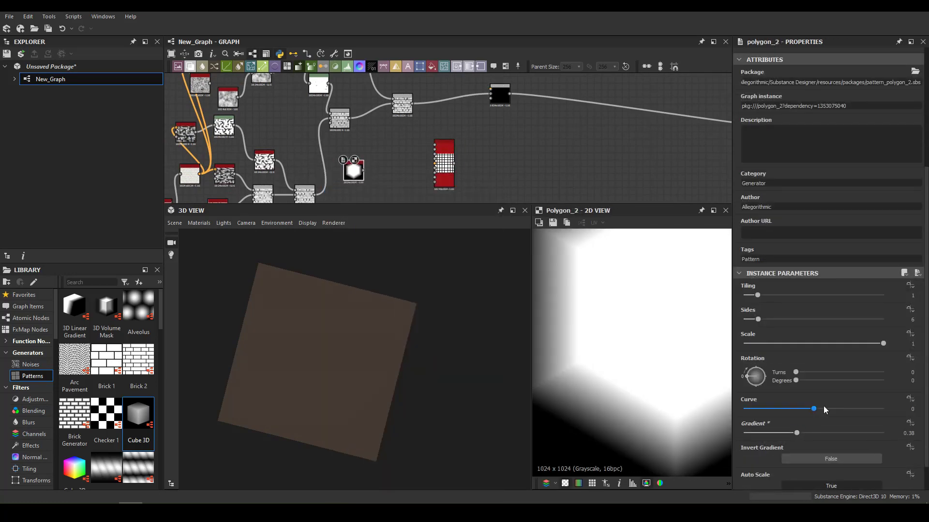
pyautogui.moveTo(824, 411); pyautogui.dragTo(883, 409)
pyautogui.scroll(3, 666, 359)
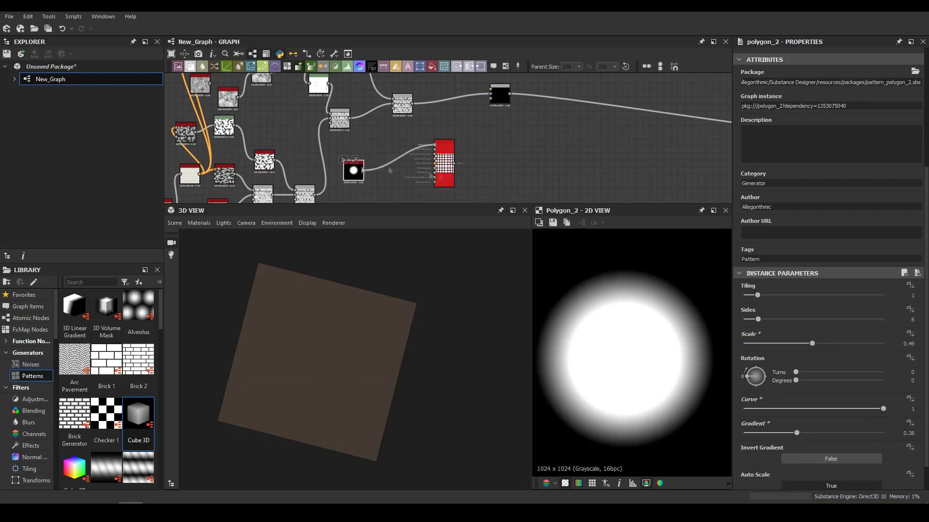
pyautogui.moveTo(434, 145); pyautogui.dragTo(362, 169)
pyautogui.click(767, 444)
# Randomize the tiles' vertical size and enlarge their overall scale
pyautogui.scroll(-3, 769, 396)
pyautogui.scroll(-2, 769, 382)
pyautogui.scroll(-2, 770, 367)
pyautogui.moveTo(778, 371); pyautogui.dragTo(839, 371)
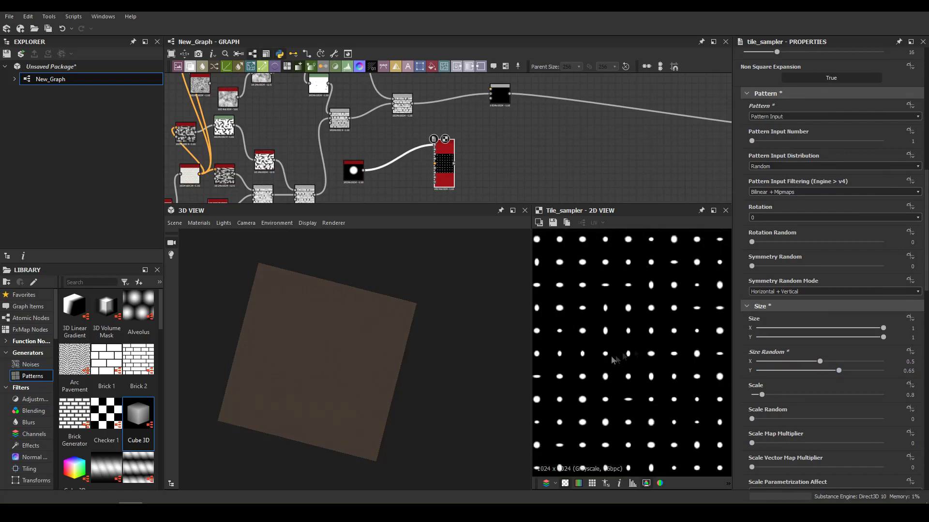
pyautogui.moveTo(762, 394); pyautogui.dragTo(789, 394)
pyautogui.scroll(-3, 819, 429)
pyautogui.moveTo(829, 333); pyautogui.dragTo(853, 337)
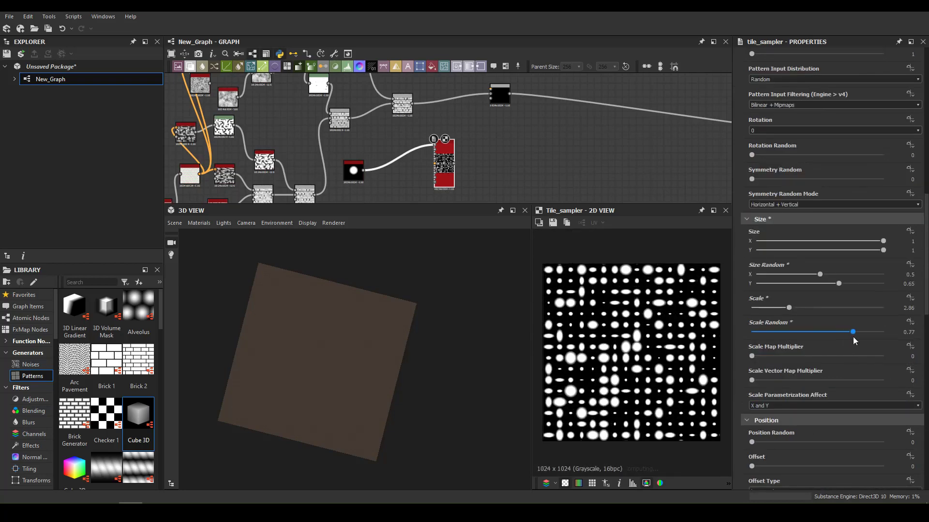
# Raise Rotation Random, Mask Random and Color Random (0.92) on the Tile Sampler
pyautogui.scroll(-2, 804, 411)
pyautogui.moveTo(751, 384); pyautogui.dragTo(850, 384)
pyautogui.scroll(-5, 822, 377)
pyautogui.scroll(-3, 823, 338)
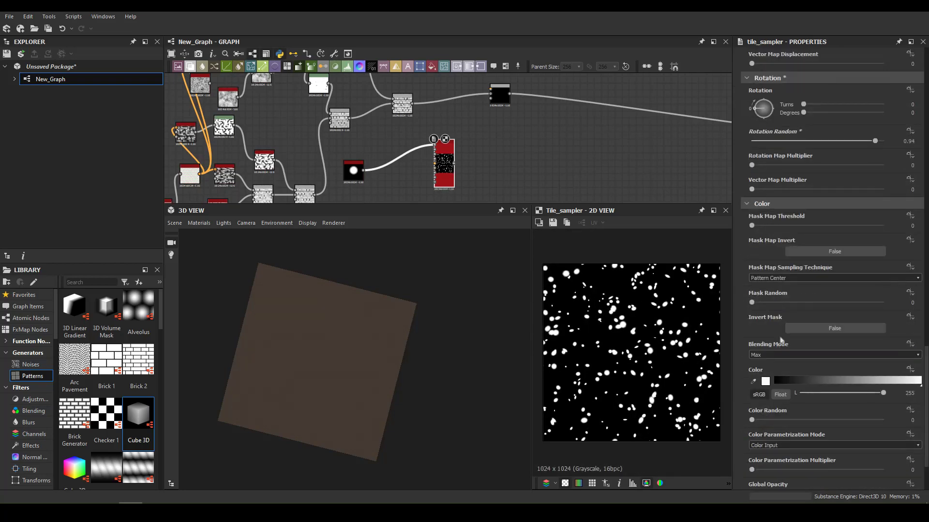
pyautogui.moveTo(751, 302); pyautogui.dragTo(868, 305)
pyautogui.moveTo(751, 420); pyautogui.dragTo(872, 420)
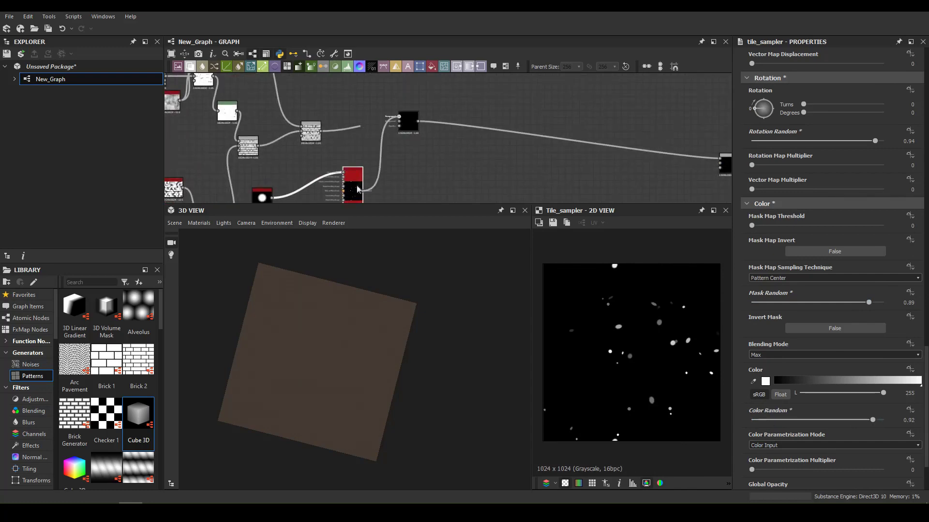
# Preview the brick height, raise Position Random and settle Mask Random at 0.65
pyautogui.doubleClick(409, 121)
pyautogui.moveTo(883, 255); pyautogui.dragTo(774, 255)
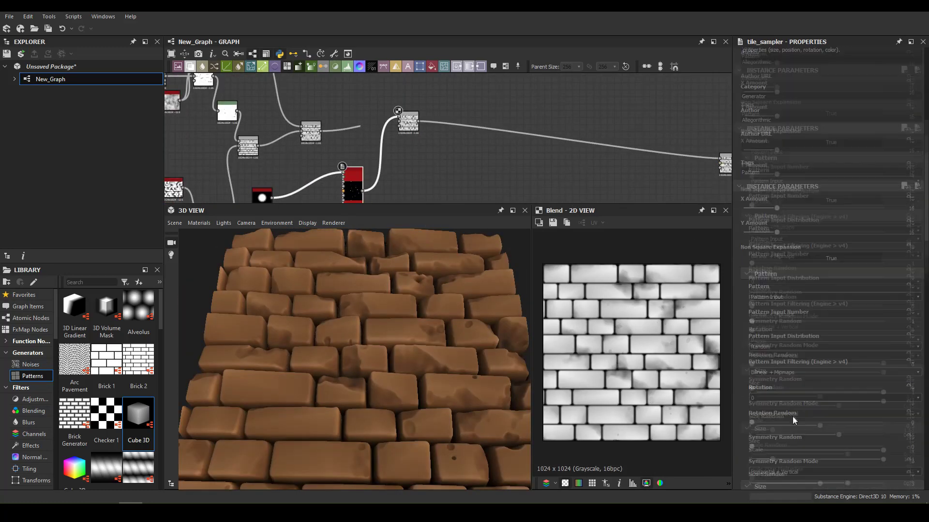
pyautogui.moveTo(846, 304); pyautogui.dragTo(820, 303)
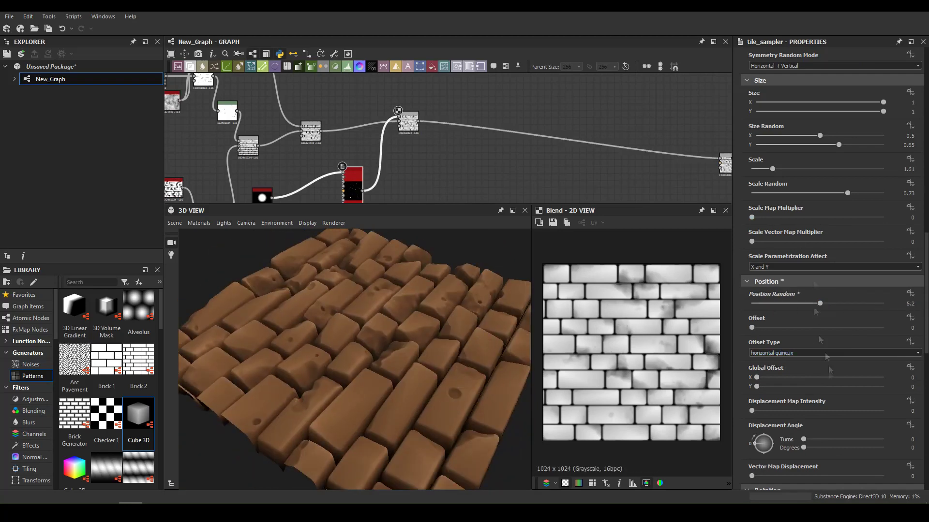
pyautogui.scroll(-10, 816, 428)
pyautogui.moveTo(827, 223); pyautogui.dragTo(836, 224)
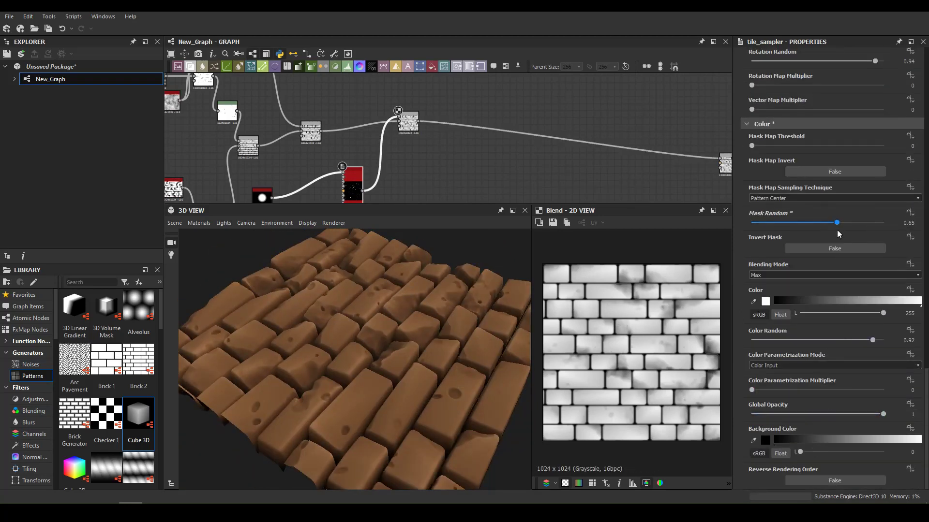
pyautogui.moveTo(473, 233); pyautogui.dragTo(394, 321)
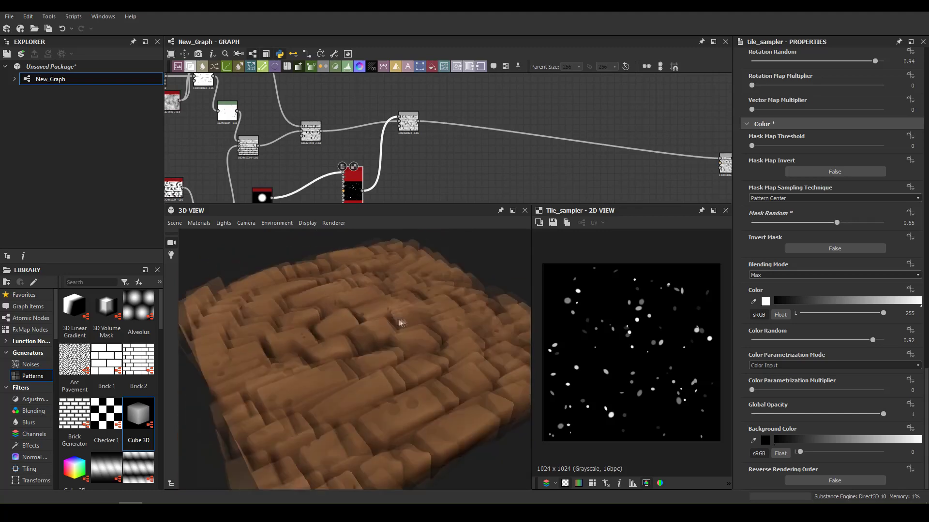
pyautogui.moveTo(442, 139); pyautogui.dragTo(455, 195, button='middle')
pyautogui.press('space')
# Add a Crystal 1 noise followed by a stronger Blur
pyautogui.write('crystal')
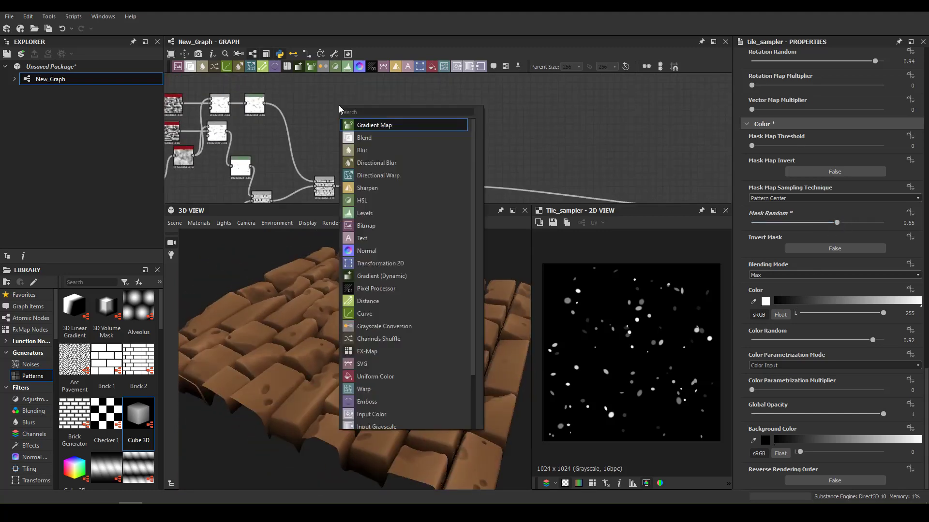
pyautogui.press('Return')
pyautogui.moveTo(338, 106); pyautogui.dragTo(324, 93)
pyautogui.press('space')
pyautogui.write('blur')
pyautogui.press('Return')
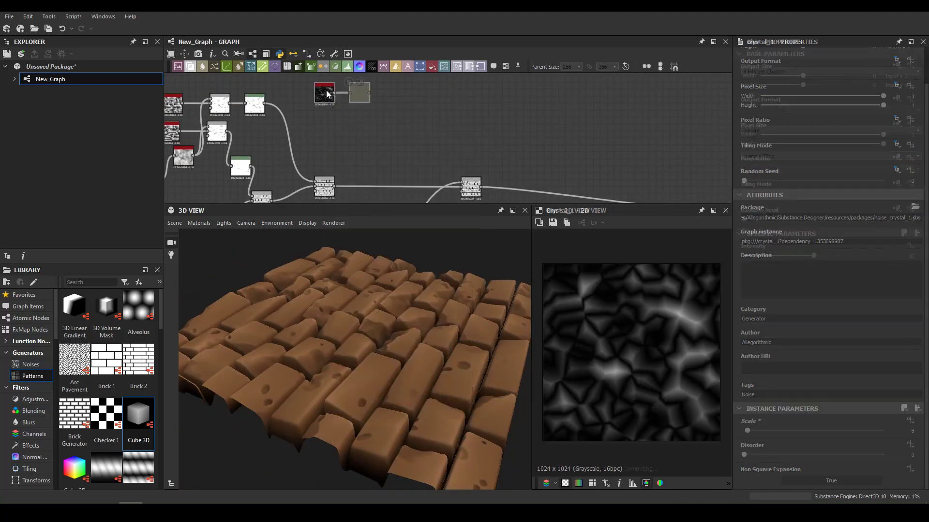
pyautogui.moveTo(803, 255); pyautogui.dragTo(780, 256)
# Add a Levels node after the Blur and brighten the noise's dark values
pyautogui.press('space')
pyautogui.write('levels')
pyautogui.press('Return')
pyautogui.moveTo(750, 360); pyautogui.dragTo(855, 360)
pyautogui.moveTo(836, 364); pyautogui.dragTo(858, 361)
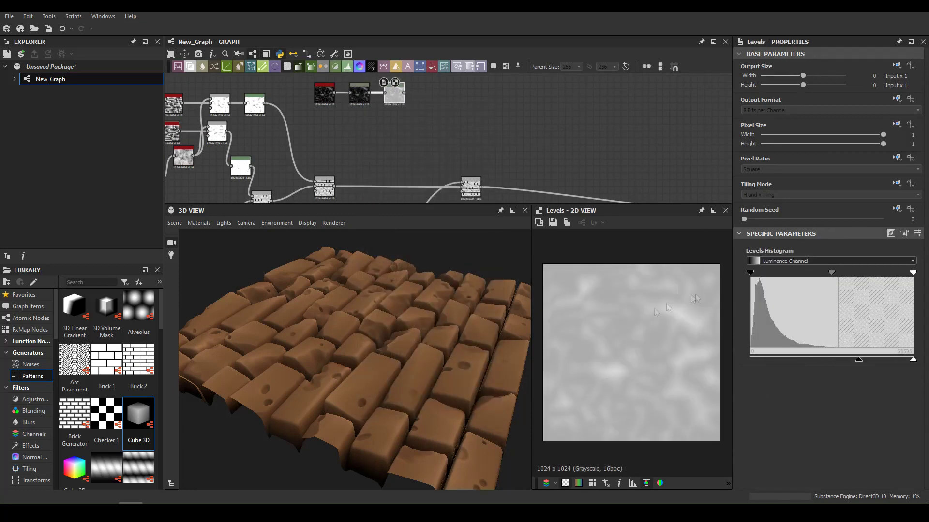
# Insert a low-opacity Blend into the height chain and raise the Levels black input
pyautogui.press('space')
pyautogui.click(358, 182)
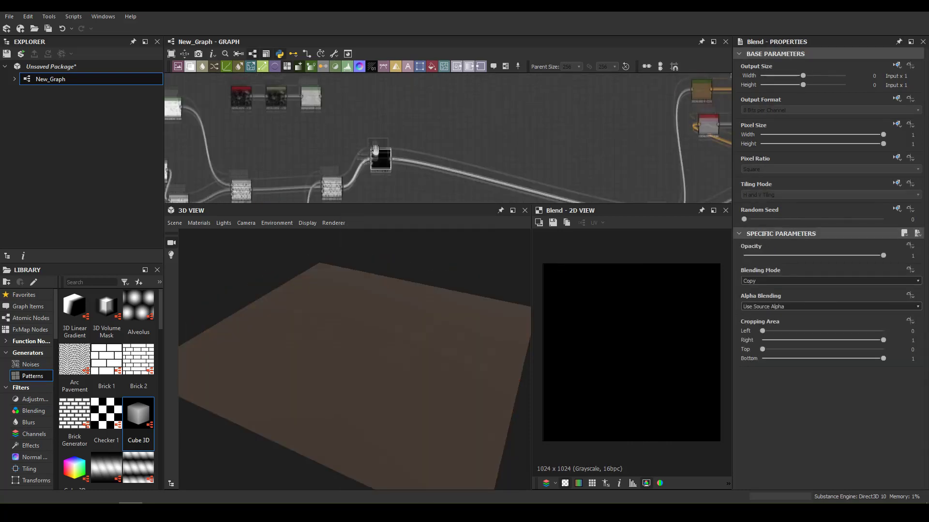
pyautogui.scroll(-1, 782, 281)
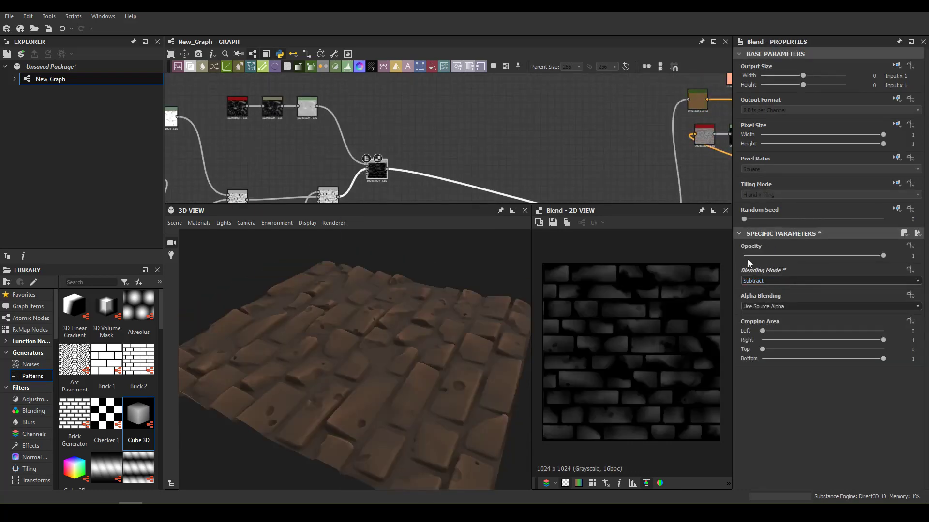
pyautogui.moveTo(747, 257); pyautogui.dragTo(786, 256)
pyautogui.click(304, 106)
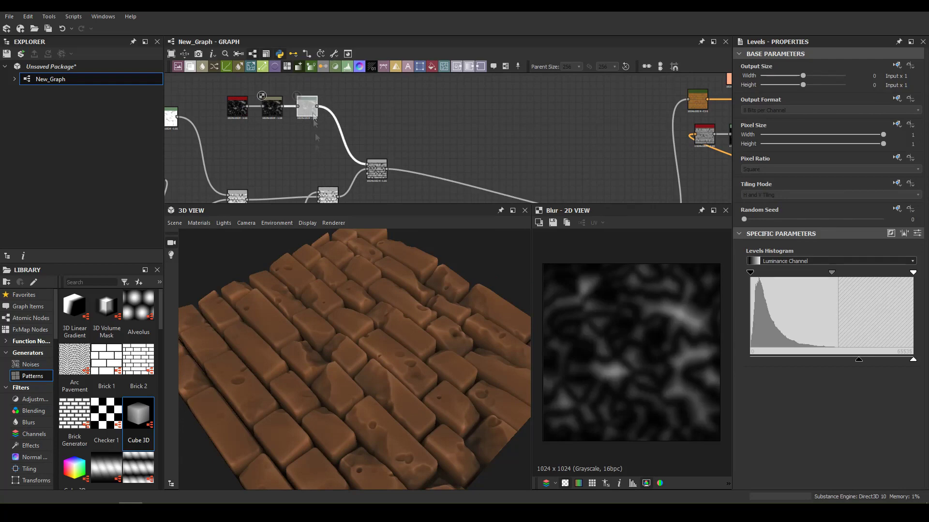
pyautogui.moveTo(750, 273); pyautogui.dragTo(770, 273)
pyautogui.moveTo(426, 338)
pyautogui.mouseDown()
pyautogui.moveTo(439, 395)
pyautogui.moveTo(363, 327)
pyautogui.mouseUp()
pyautogui.click(376, 169)
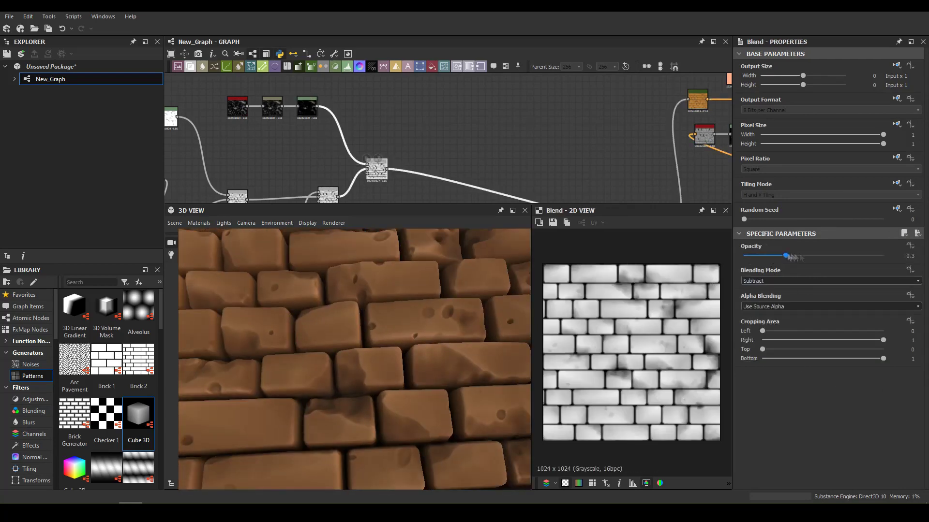
# Add a Slope Blur Grayscale node to the chain set to Min mode
pyautogui.click(280, 113)
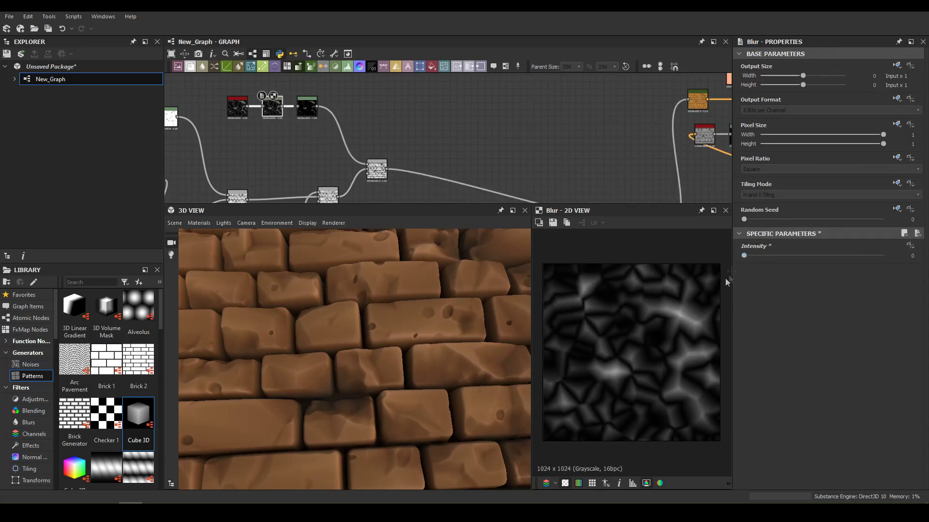
pyautogui.click(400, 109)
pyautogui.rightClick(321, 130)
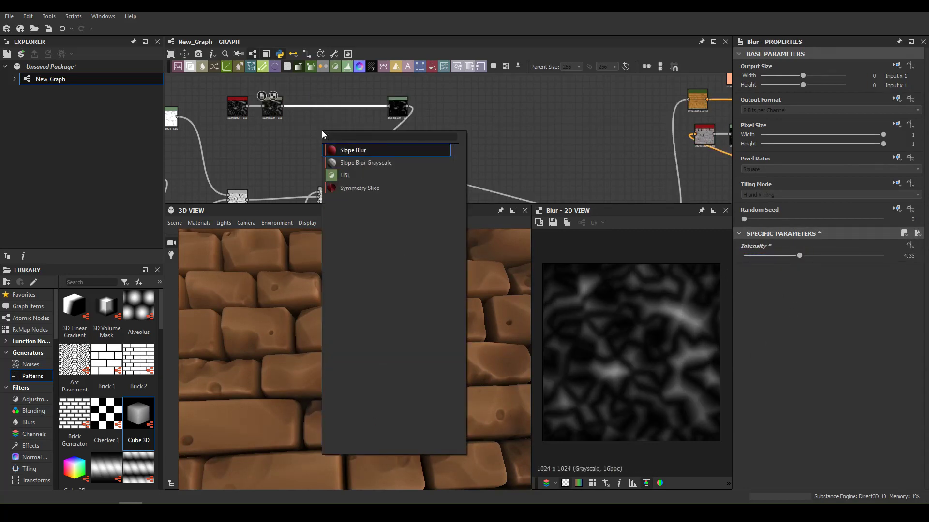
pyautogui.click(334, 149)
pyautogui.click(328, 109)
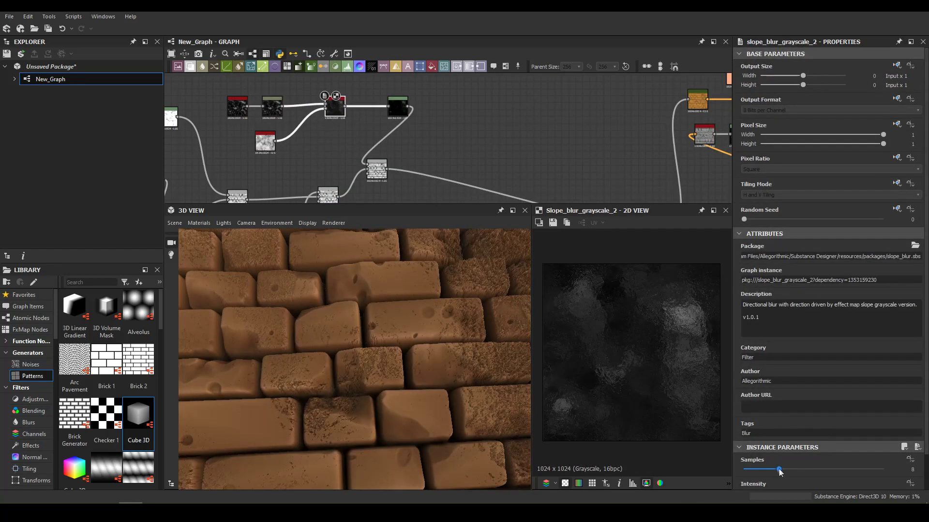
pyautogui.moveTo(291, 338); pyautogui.dragTo(189, 349)
pyautogui.scroll(-2, 767, 486)
pyautogui.scroll(-2, 689, 429)
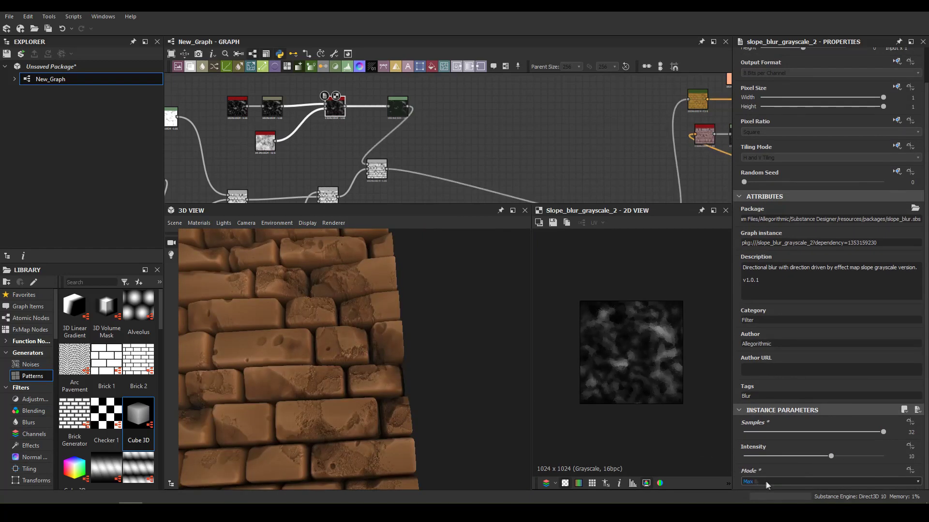
pyautogui.click(774, 489)
pyautogui.click(773, 483)
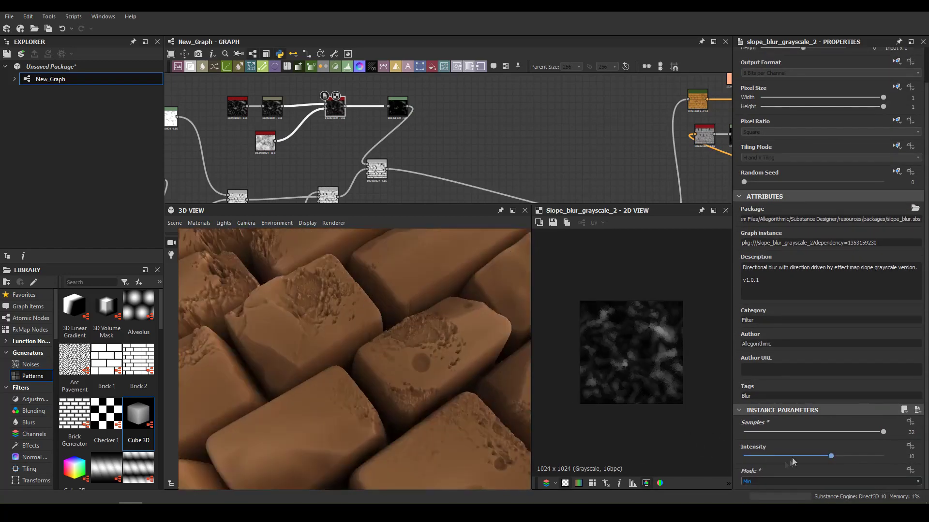
pyautogui.scroll(-3, 429, 352)
# Darken the noise Levels and set the Subtract blend to about 0.26 opacity
pyautogui.moveTo(429, 353); pyautogui.dragTo(387, 314)
pyautogui.click(236, 106)
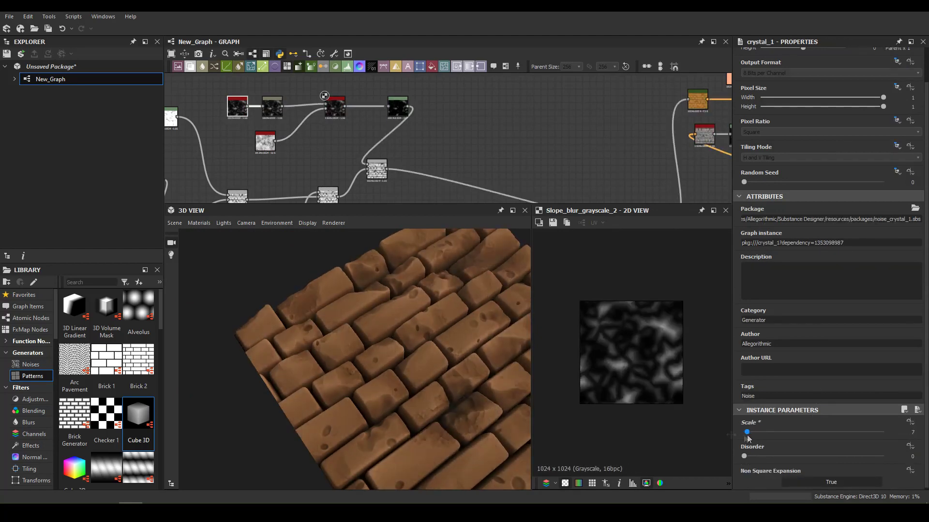
pyautogui.click(271, 106)
pyautogui.scroll(3, 659, 425)
pyautogui.click(397, 107)
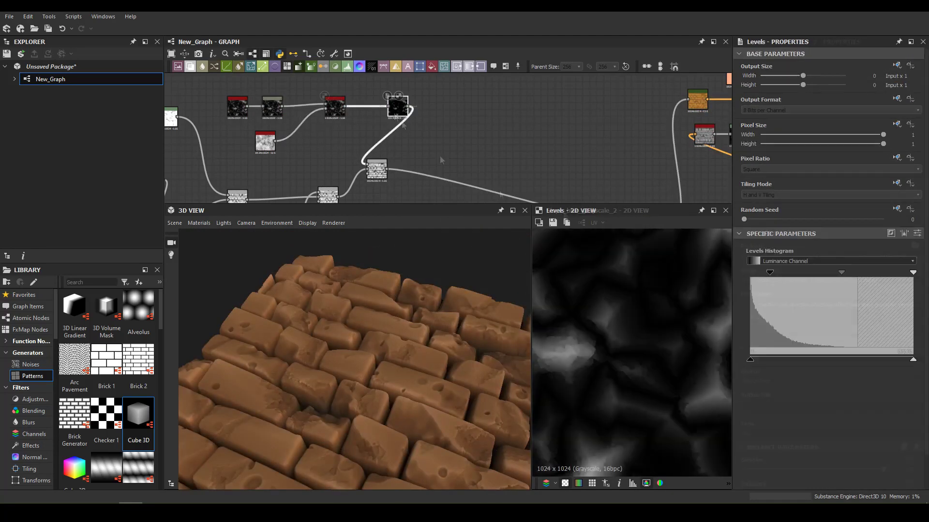
pyautogui.moveTo(468, 285)
pyautogui.mouseDown()
pyautogui.moveTo(432, 323)
pyautogui.moveTo(435, 290)
pyautogui.mouseUp()
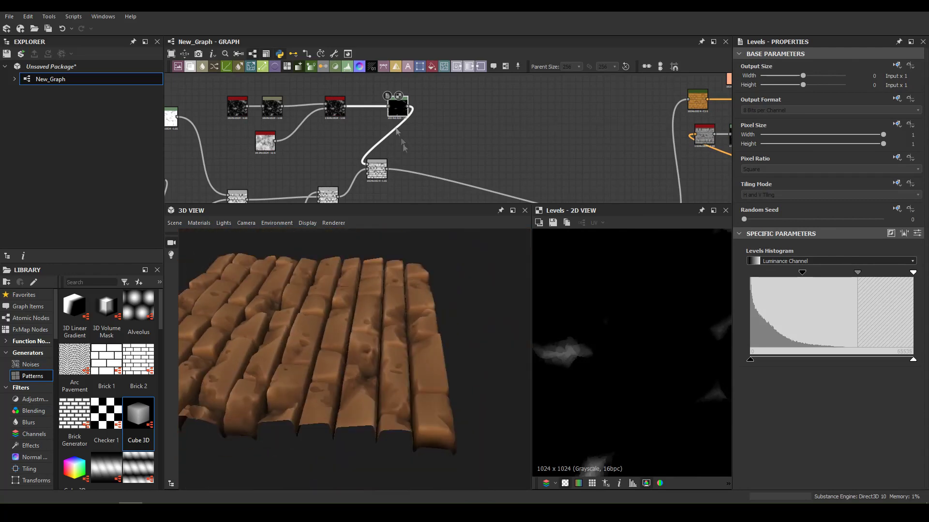
pyautogui.click(376, 170)
pyautogui.moveTo(777, 268); pyautogui.dragTo(780, 269)
pyautogui.moveTo(484, 300); pyautogui.dragTo(438, 326)
pyautogui.moveTo(309, 293); pyautogui.dragTo(290, 309)
pyautogui.moveTo(580, 145); pyautogui.dragTo(462, 141, button='middle')
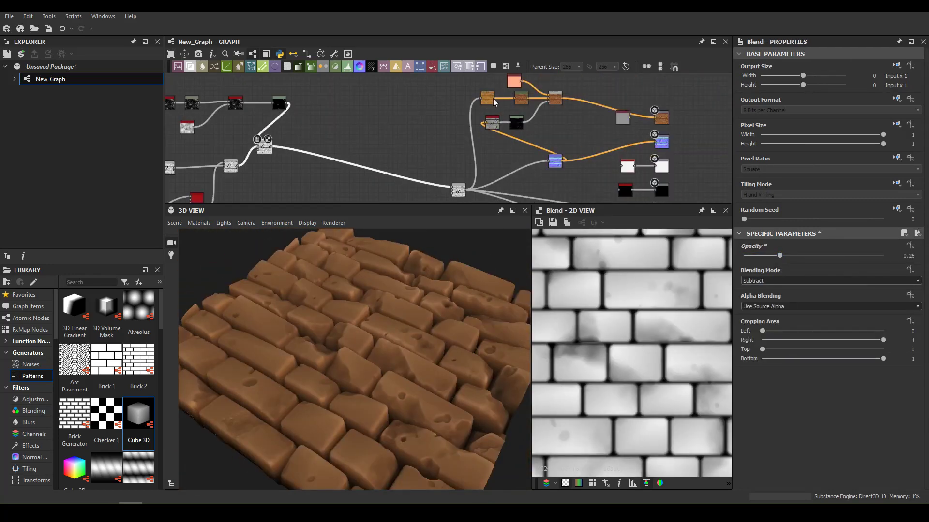
# Inspect the Gradient Map, blended brick colour and base colour fill nodes
pyautogui.click(487, 99)
pyautogui.click(555, 98)
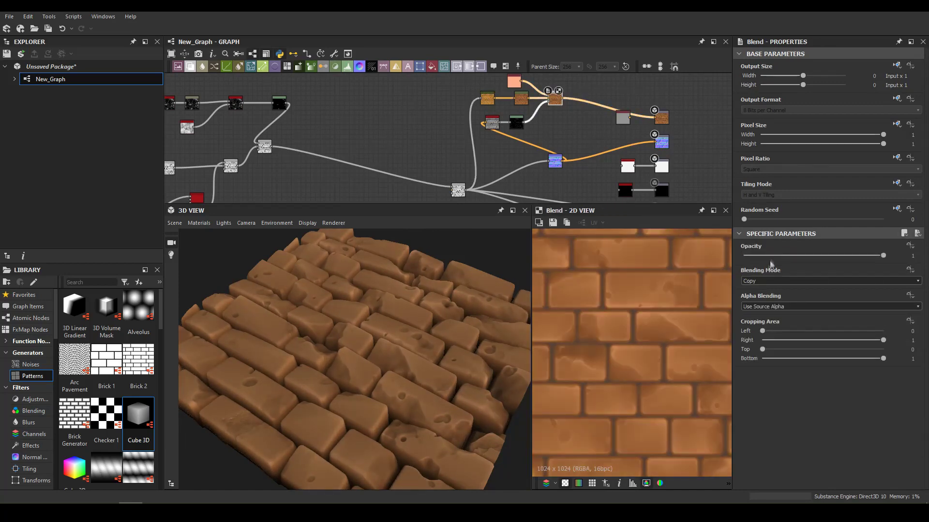
pyautogui.click(513, 81)
pyautogui.click(757, 283)
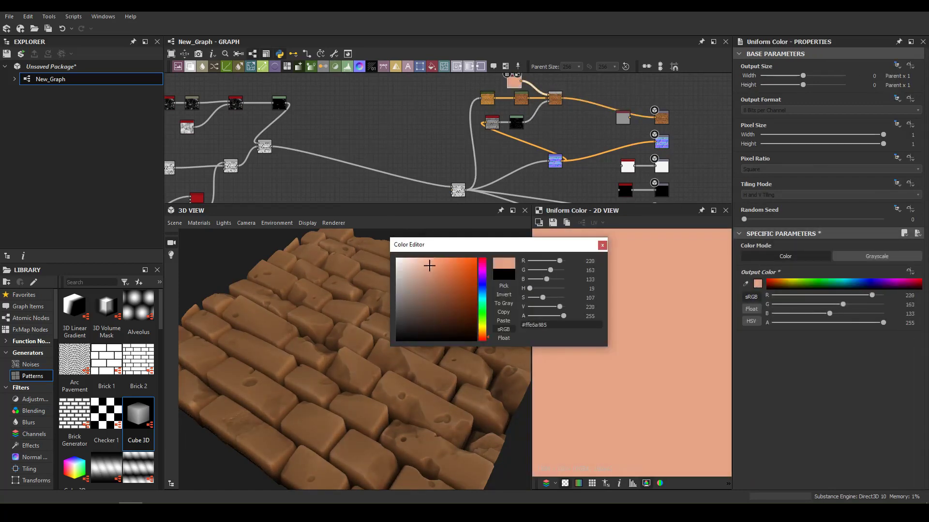
pyautogui.click(602, 246)
pyautogui.press('f')
# Review the ambient occlusion levels and preview the dark uniform colour blend
pyautogui.click(444, 160)
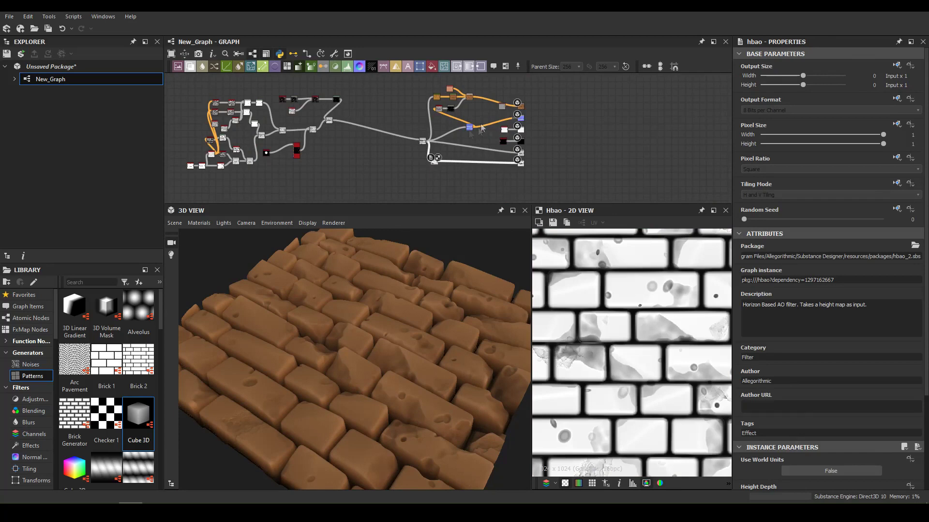
pyautogui.scroll(3, 488, 129)
pyautogui.scroll(-2, 822, 339)
pyautogui.moveTo(757, 438); pyautogui.dragTo(748, 439)
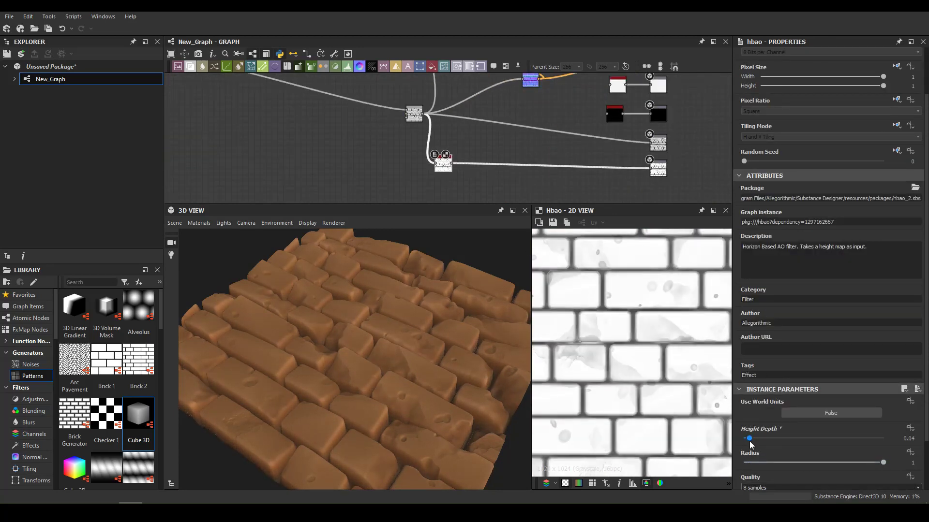
pyautogui.click(462, 151)
pyautogui.moveTo(457, 141); pyautogui.dragTo(381, 203, button='middle')
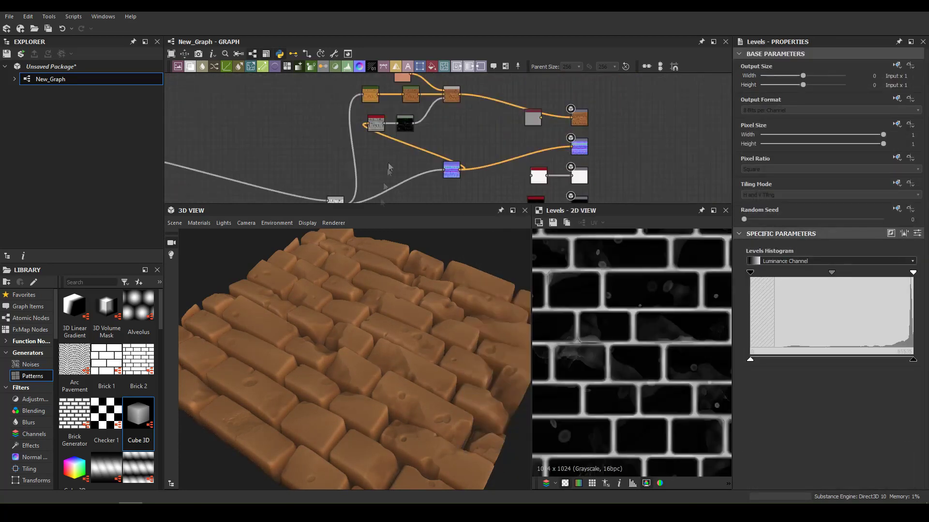
pyautogui.rightClick(440, 119)
pyautogui.click(419, 82)
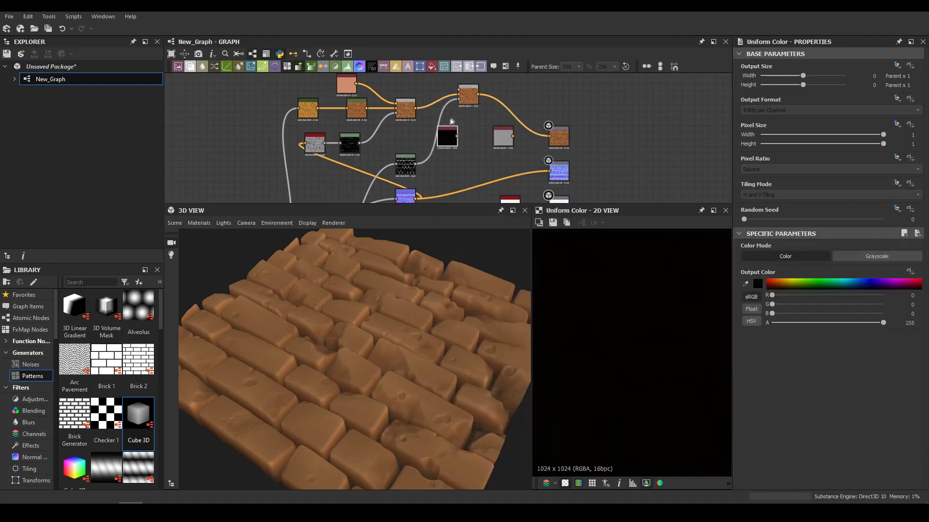
pyautogui.doubleClick(473, 159)
# Drag the edge mask's Levels midtone handle right and adjust its output handles
pyautogui.click(384, 126)
pyautogui.click(757, 283)
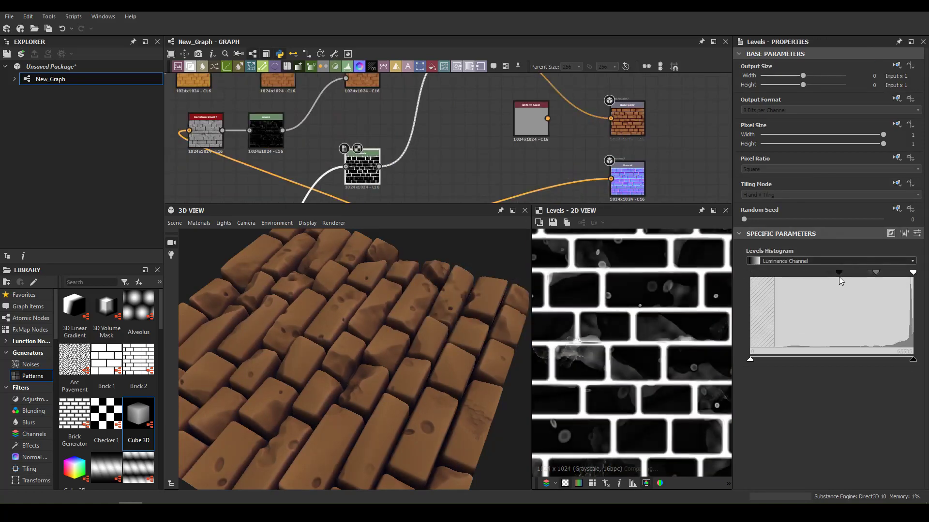
pyautogui.moveTo(831, 273); pyautogui.dragTo(874, 273)
pyautogui.moveTo(750, 360); pyautogui.dragTo(812, 360)
pyautogui.moveTo(498, 264)
pyautogui.mouseDown()
pyautogui.moveTo(472, 329)
pyautogui.moveTo(381, 303)
pyautogui.moveTo(429, 325)
pyautogui.moveTo(378, 290)
pyautogui.mouseUp()
# Raise the black output point of the unused Levels node
pyautogui.scroll(-3, 314, 128)
pyautogui.click(348, 145)
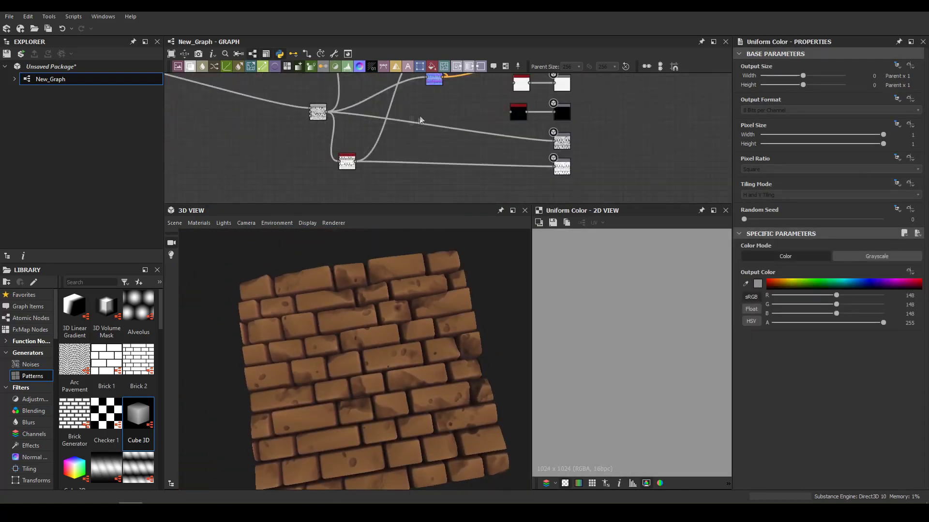
pyautogui.moveTo(420, 120); pyautogui.dragTo(387, 111, button='middle')
pyautogui.moveTo(424, 148); pyautogui.dragTo(418, 185, button='middle')
pyautogui.click(385, 169)
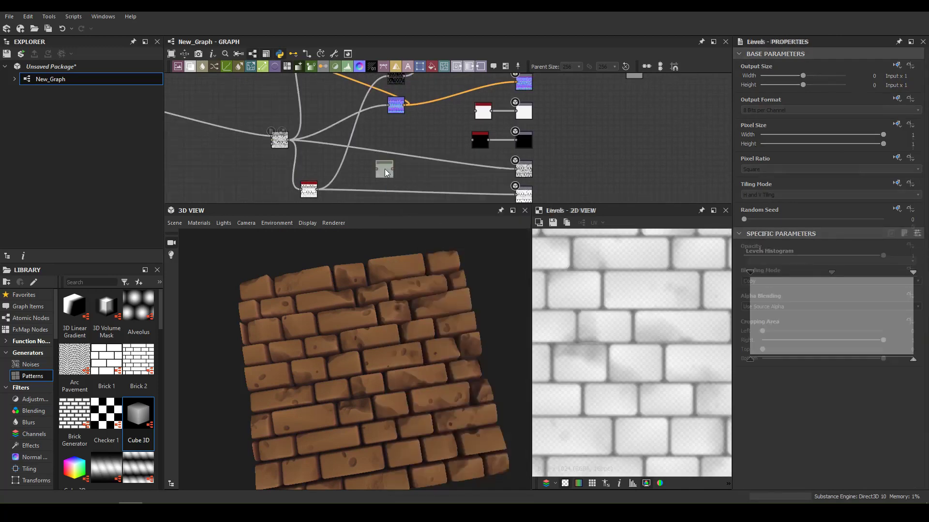
pyautogui.moveTo(750, 272); pyautogui.dragTo(866, 272)
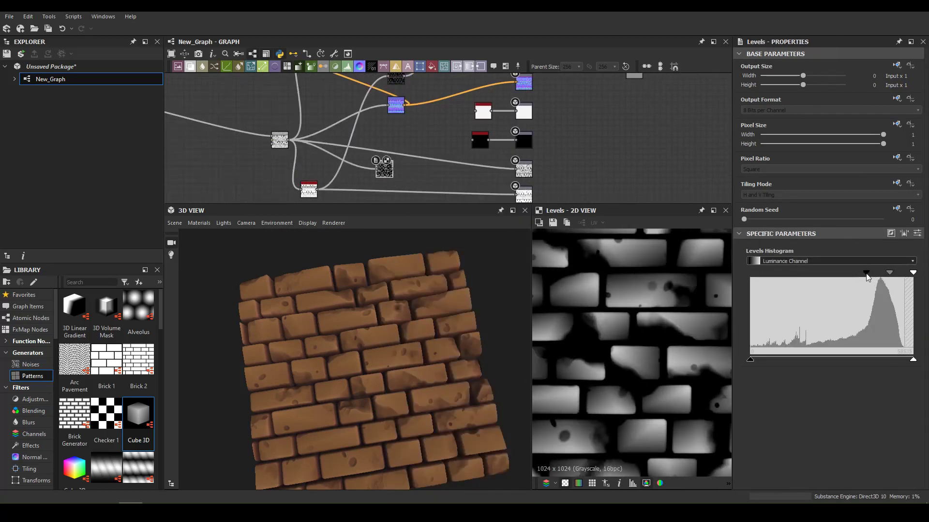
# Add Edge Detect after Levels with thinner edge width and higher tolerance
pyautogui.press('space')
pyautogui.click(387, 215)
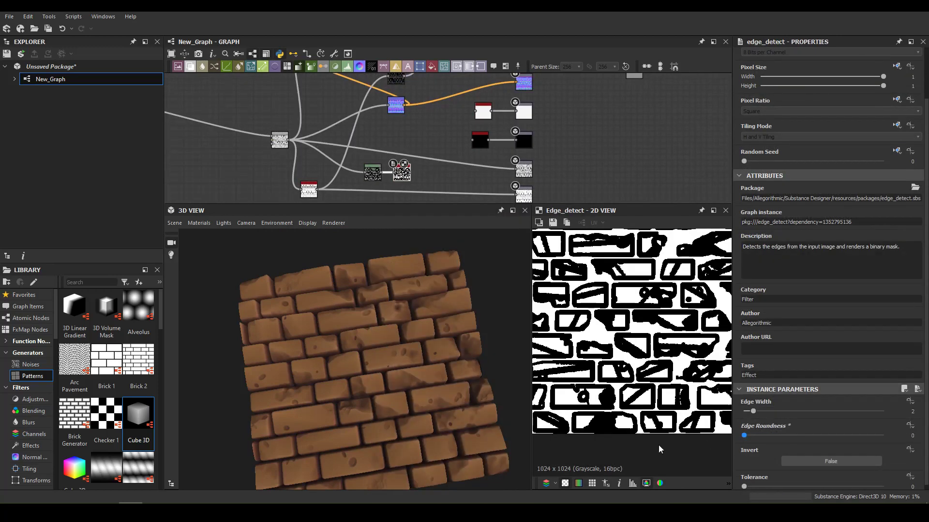
pyautogui.moveTo(749, 413); pyautogui.dragTo(744, 412)
pyautogui.moveTo(744, 486); pyautogui.dragTo(883, 486)
pyautogui.scroll(3, 628, 338)
# Feed the bricks into Levels and subtract the edges via a Blend set to Subtract
pyautogui.moveTo(406, 179); pyautogui.dragTo(463, 165, button='middle')
pyautogui.press('space')
pyautogui.write('blend')
pyautogui.press('Return')
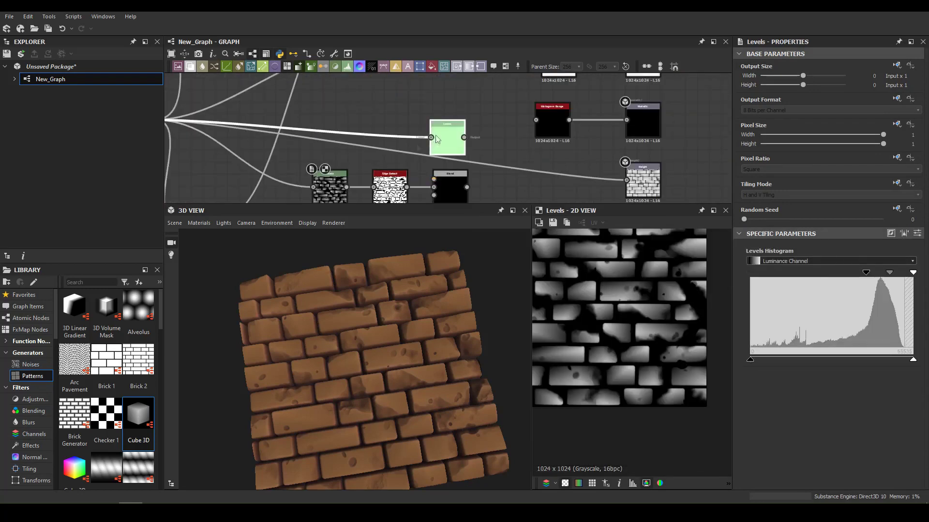
pyautogui.moveTo(436, 139); pyautogui.dragTo(431, 137)
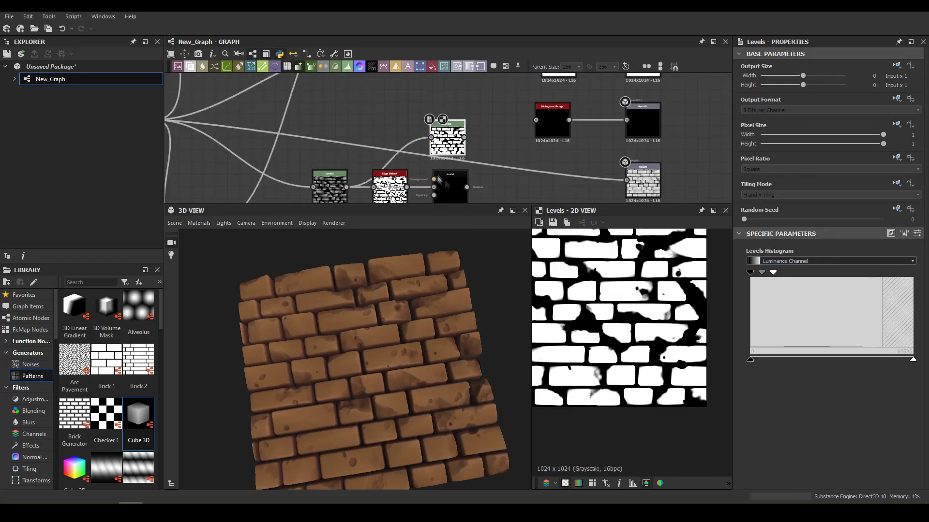
pyautogui.moveTo(440, 171); pyautogui.dragTo(481, 179)
pyautogui.click(770, 283)
pyautogui.click(771, 301)
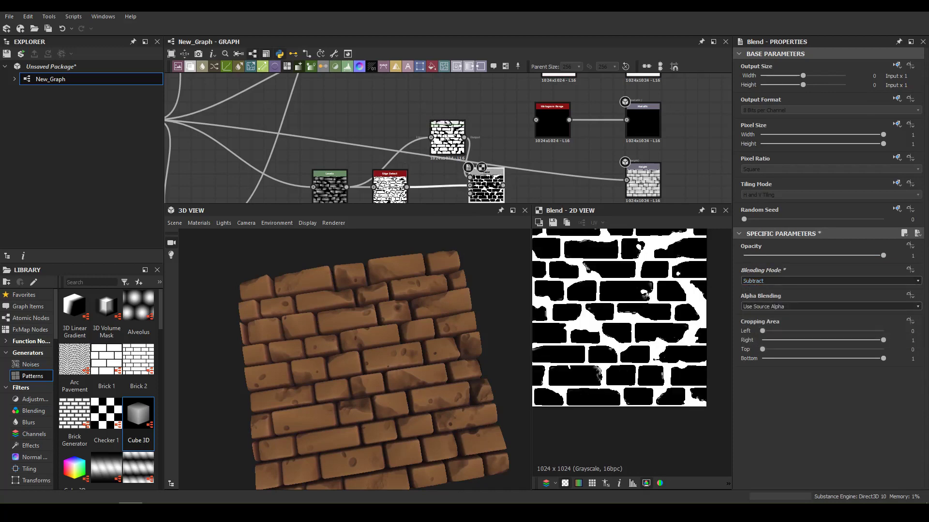
pyautogui.moveTo(448, 138); pyautogui.dragTo(390, 138)
pyautogui.click(491, 188)
# Insert a new Blend into the colour chain with a new Uniform Color
pyautogui.scroll(-3, 456, 173)
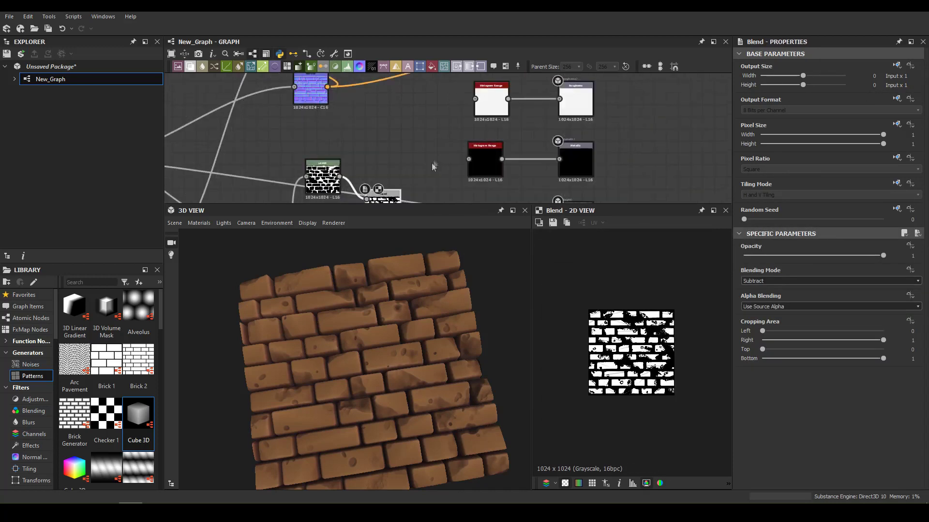
pyautogui.press('space')
pyautogui.click(425, 125)
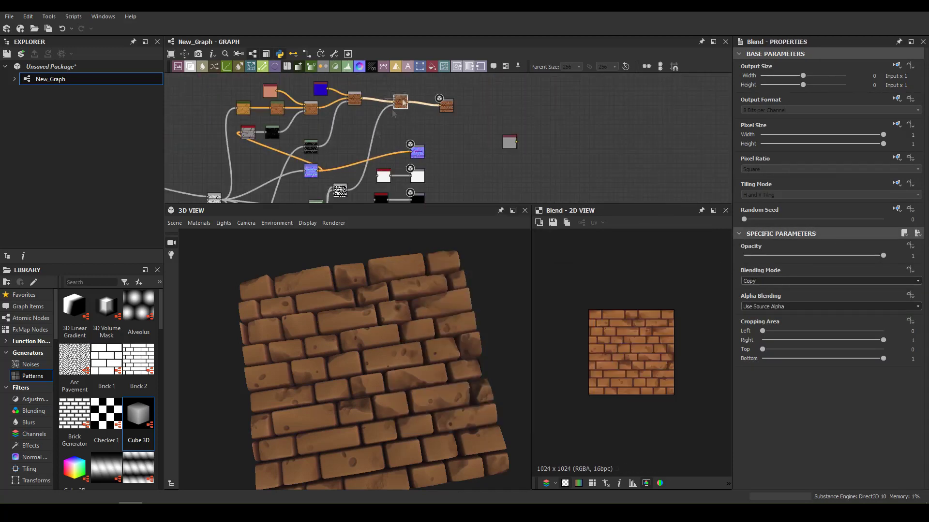
pyautogui.click(339, 99)
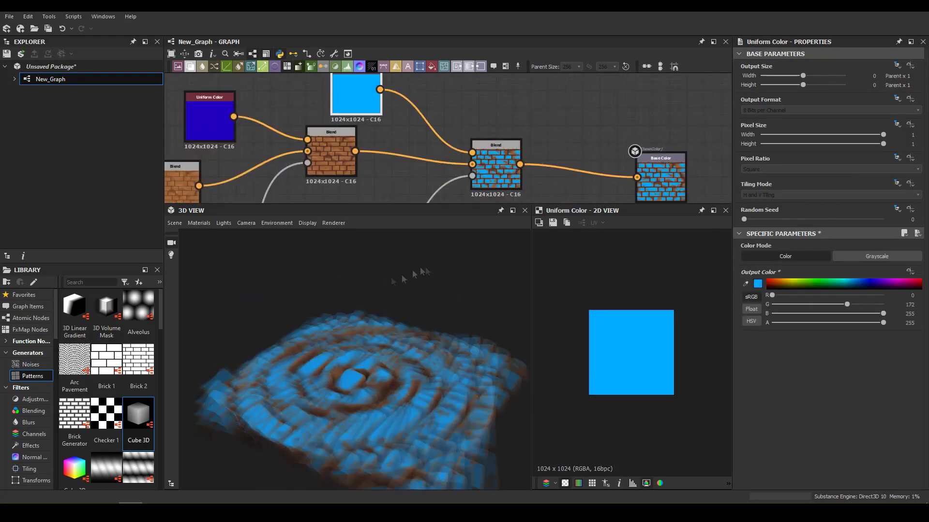
# Feed a Clouds 2 noise into the Slope Blur Grayscale and lower its Intensity
pyautogui.moveTo(464, 178); pyautogui.dragTo(503, 112, button='middle')
pyautogui.press('space')
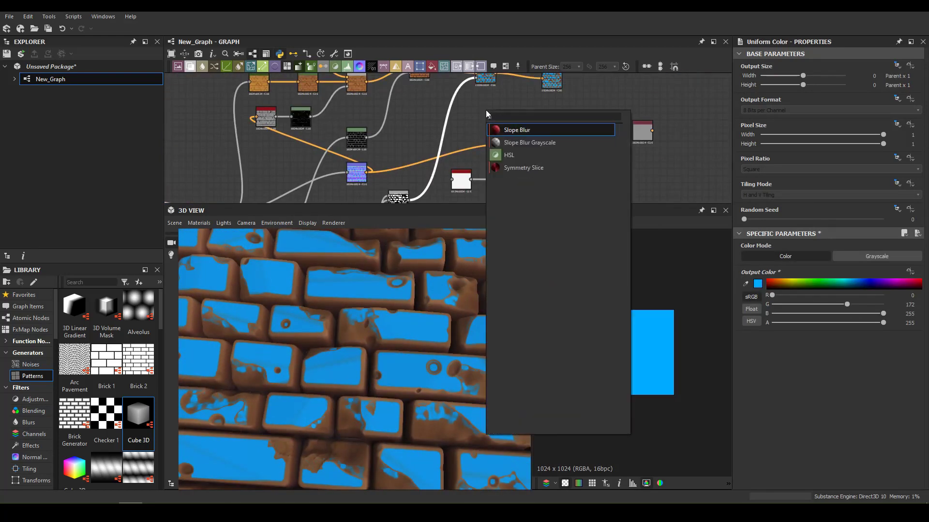
pyautogui.write('clouds')
pyautogui.press('Return')
pyautogui.click(497, 130)
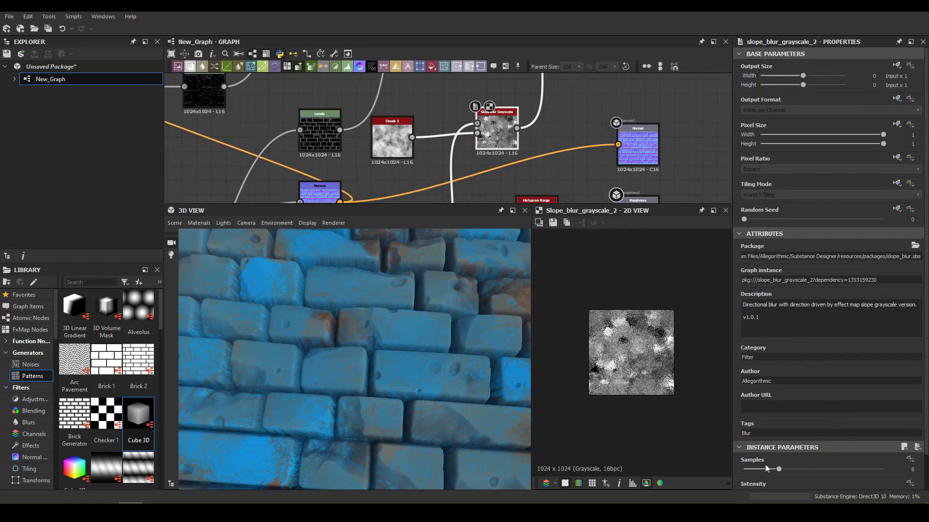
pyautogui.scroll(-1, 765, 463)
pyautogui.moveTo(764, 457); pyautogui.dragTo(752, 458)
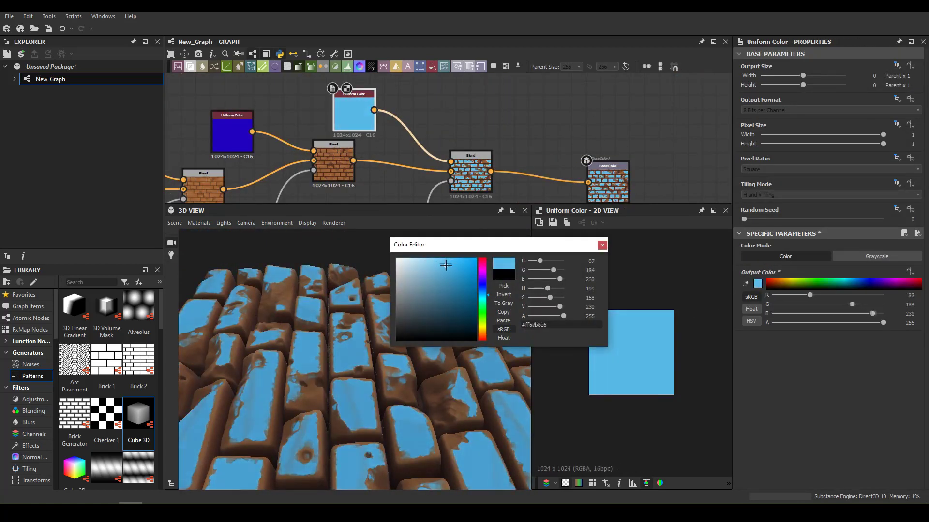
# Set the blue paint Blend opacity to 0.65
pyautogui.doubleClick(471, 174)
pyautogui.moveTo(883, 255); pyautogui.dragTo(834, 255)
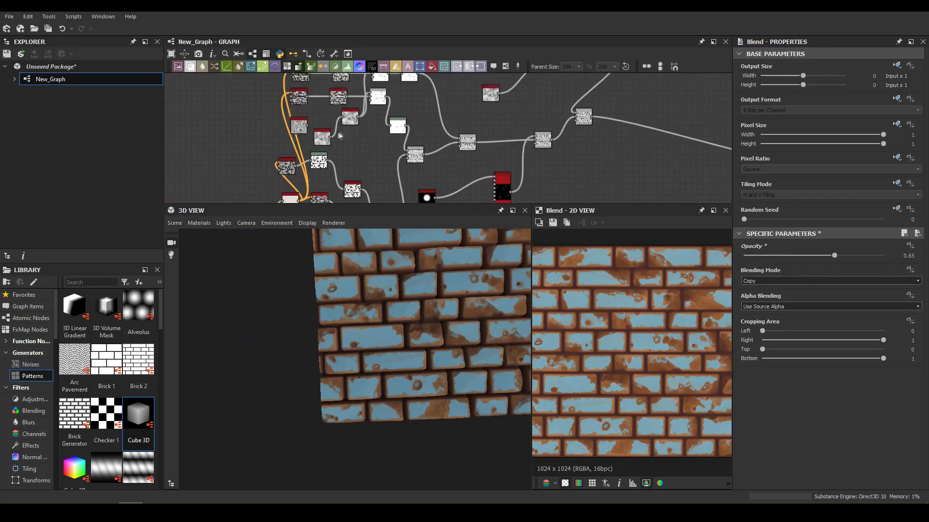
pyautogui.scroll(3, 340, 135)
# Add a Flood Fill to Grayscale node to the graph
pyautogui.press('space')
pyautogui.write('flood')
pyautogui.click(611, 249)
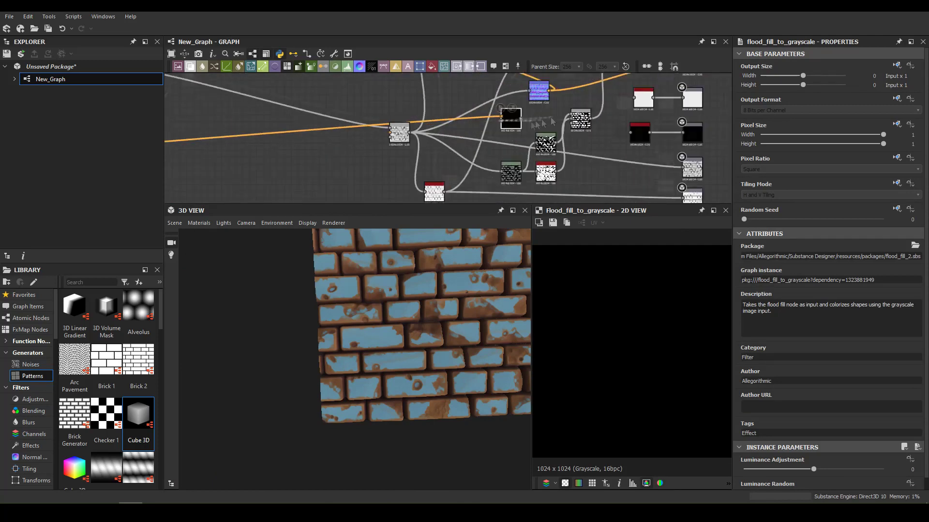
# Give Flood Fill to Grayscale a Luminance Adjustment of -0.36 with Random at 1
pyautogui.moveTo(814, 457); pyautogui.dragTo(788, 457)
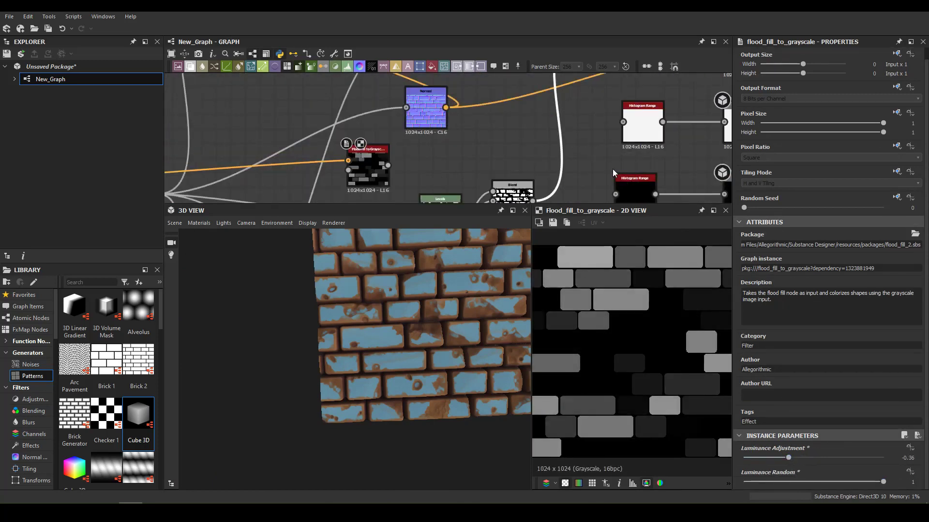
pyautogui.scroll(-1, 782, 283)
pyautogui.hotkey('ctrl', 'z')
# Insert a Levels node between the flood fill and the Blend
pyautogui.press('space')
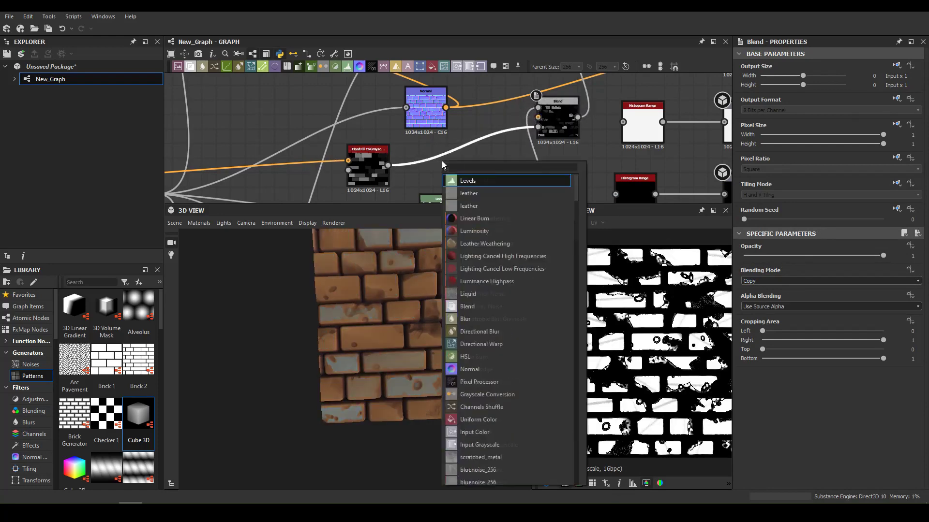
pyautogui.click(464, 310)
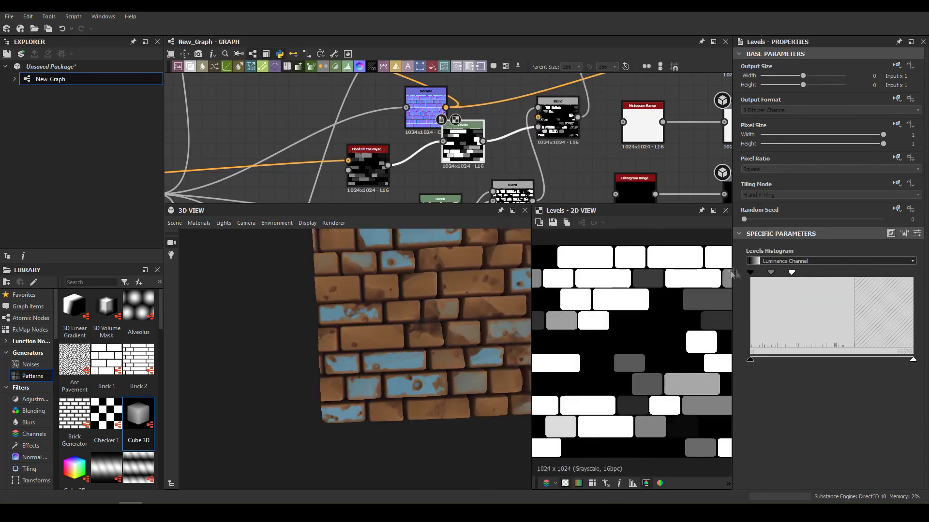
pyautogui.scroll(-3, 353, 358)
pyautogui.moveTo(353, 358); pyautogui.dragTo(425, 329)
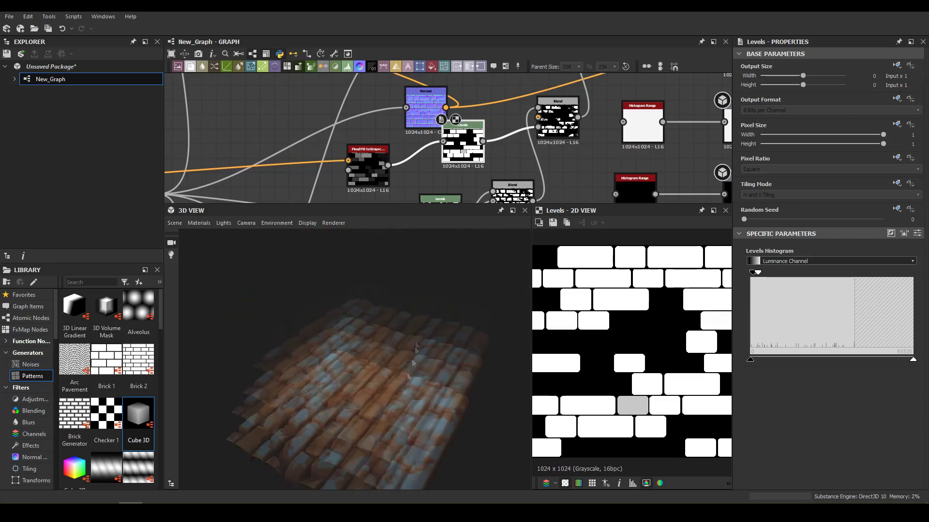
pyautogui.scroll(5, 432, 324)
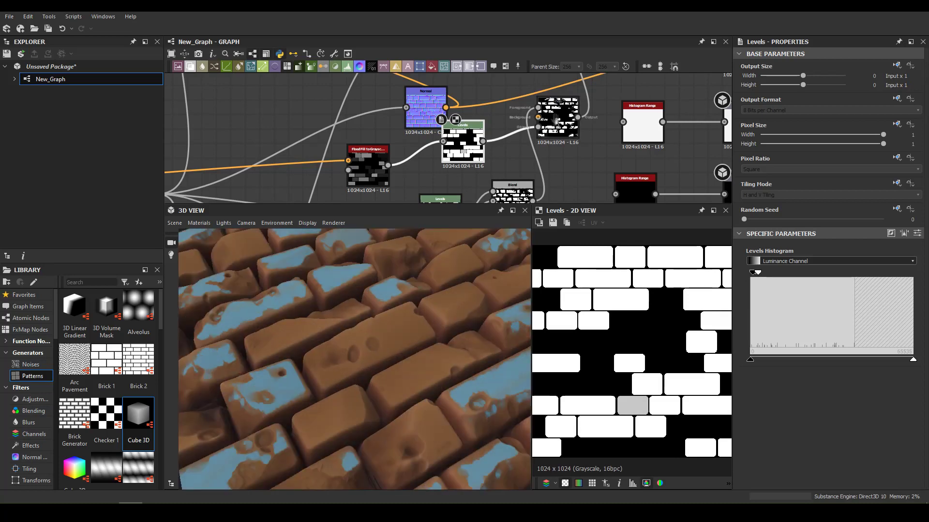
pyautogui.scroll(-5, 556, 120)
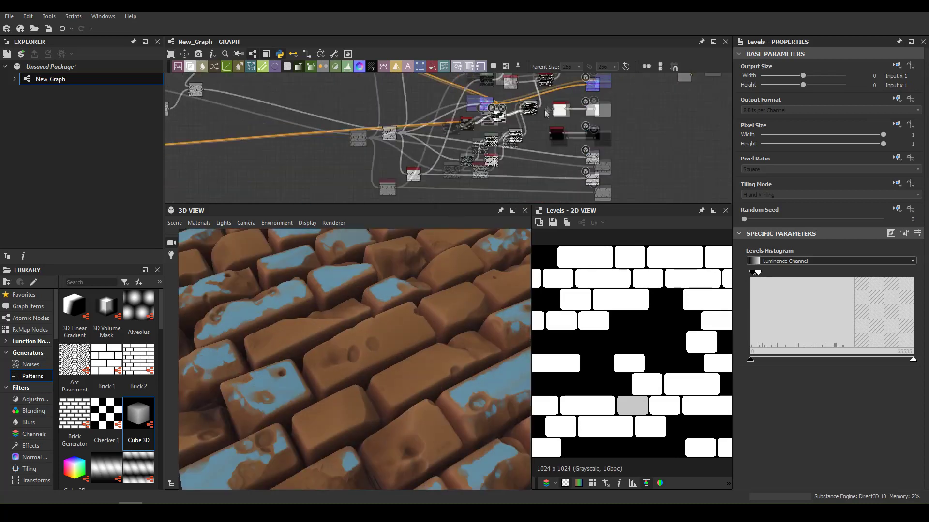
# Set the Histogram Range to Range 0.28 and Position 0.81
pyautogui.click(564, 109)
pyautogui.scroll(2, 480, 116)
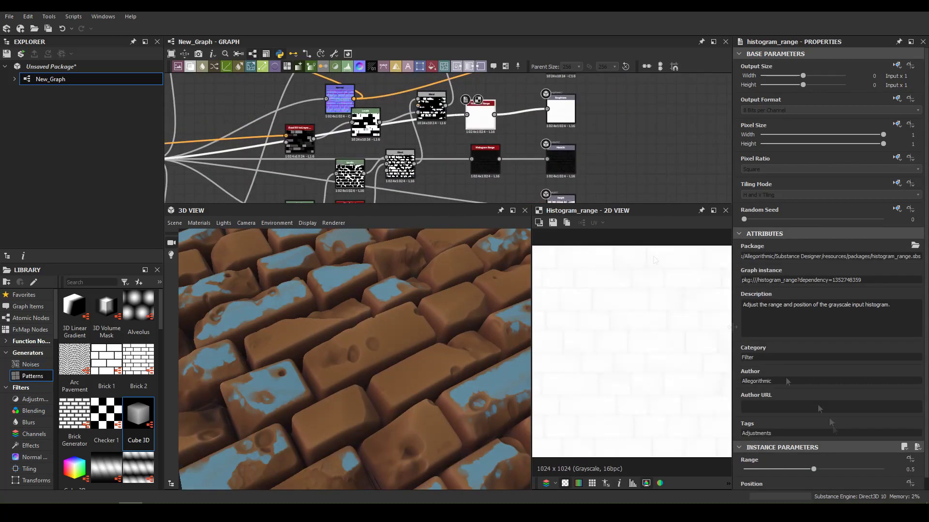
pyautogui.scroll(-1, 793, 472)
pyautogui.moveTo(793, 471)
pyautogui.mouseDown()
pyautogui.moveTo(784, 469)
pyautogui.moveTo(850, 485)
pyautogui.mouseUp()
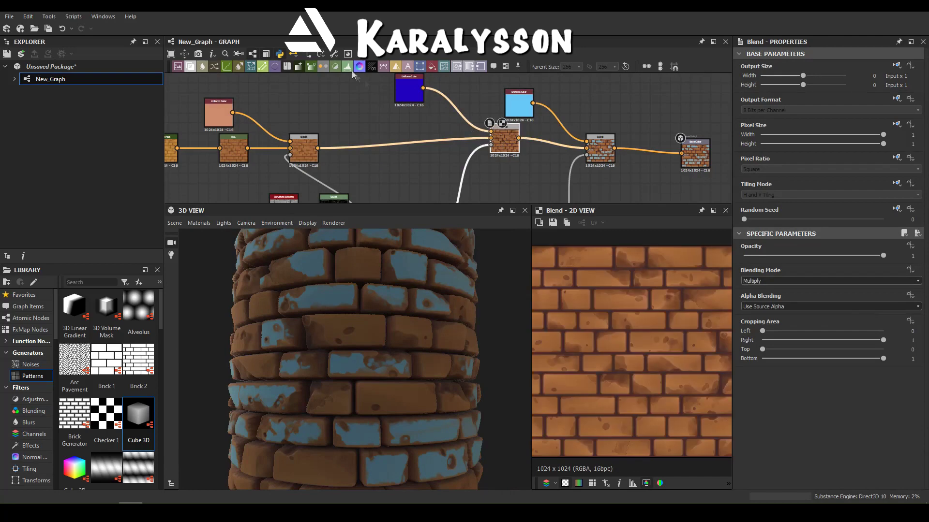
# Insert a node between the two blends, raising the mask's black point and mid-tones
pyautogui.moveTo(423, 127); pyautogui.dragTo(459, 138)
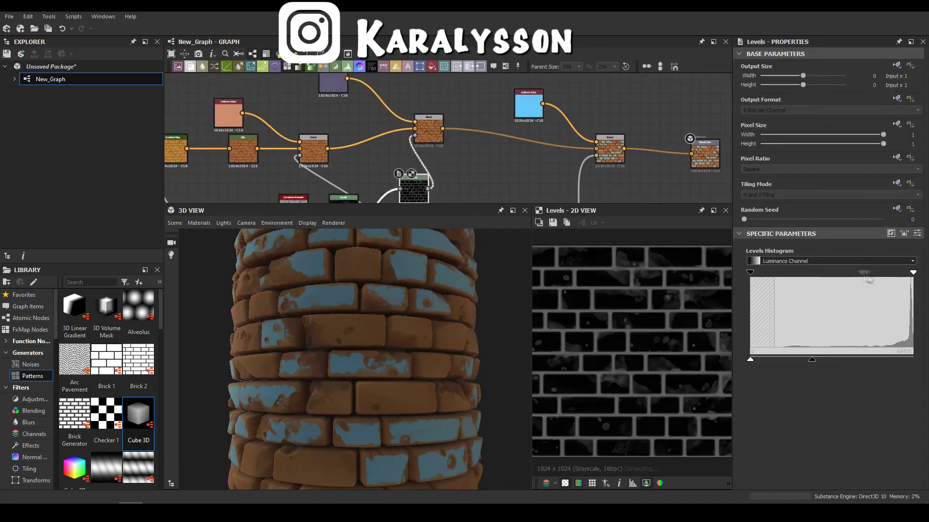
pyautogui.moveTo(812, 363); pyautogui.dragTo(912, 361)
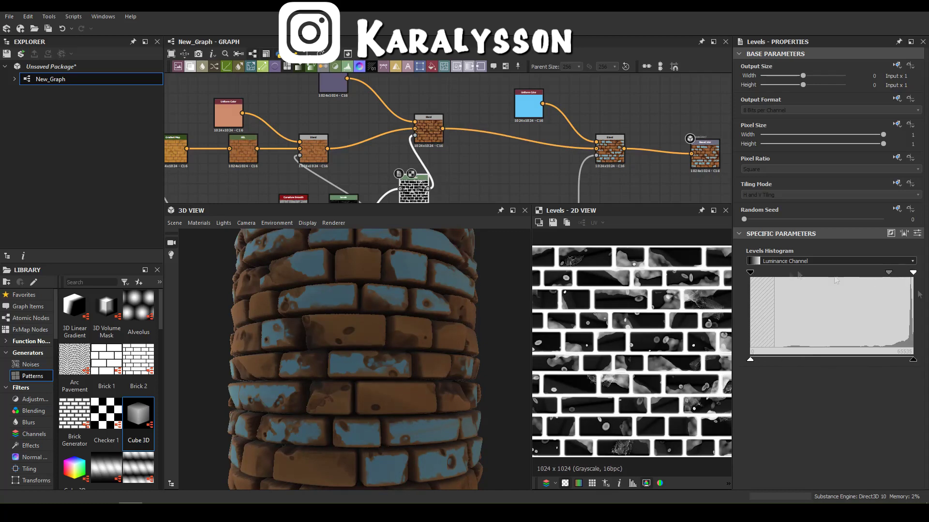
pyautogui.moveTo(750, 272); pyautogui.dragTo(857, 272)
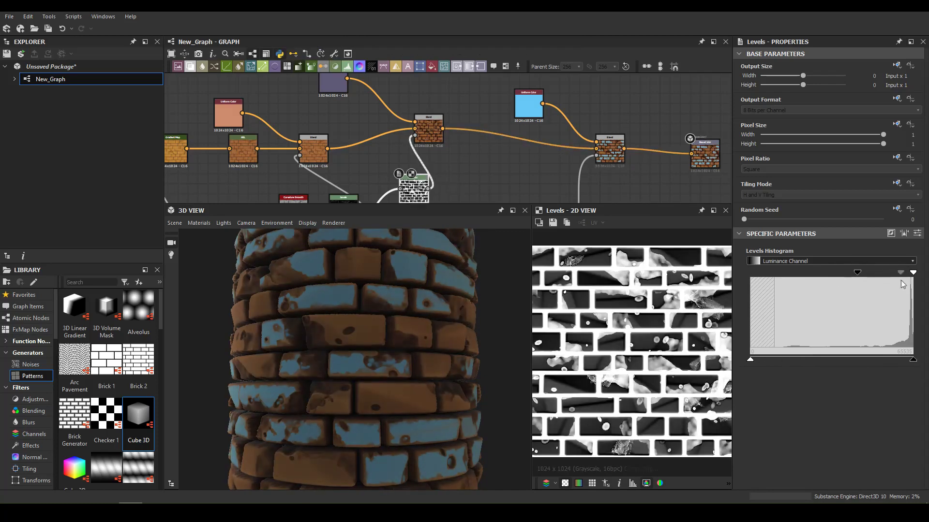
# Set the Blend opacity to 0.5 and add an HSL node shifting the bricks blue
pyautogui.click(429, 130)
pyautogui.moveTo(883, 255)
pyautogui.mouseDown()
pyautogui.moveTo(814, 257)
pyautogui.moveTo(782, 282)
pyautogui.mouseUp()
pyautogui.press('space')
pyautogui.write('hsl')
pyautogui.press('Return')
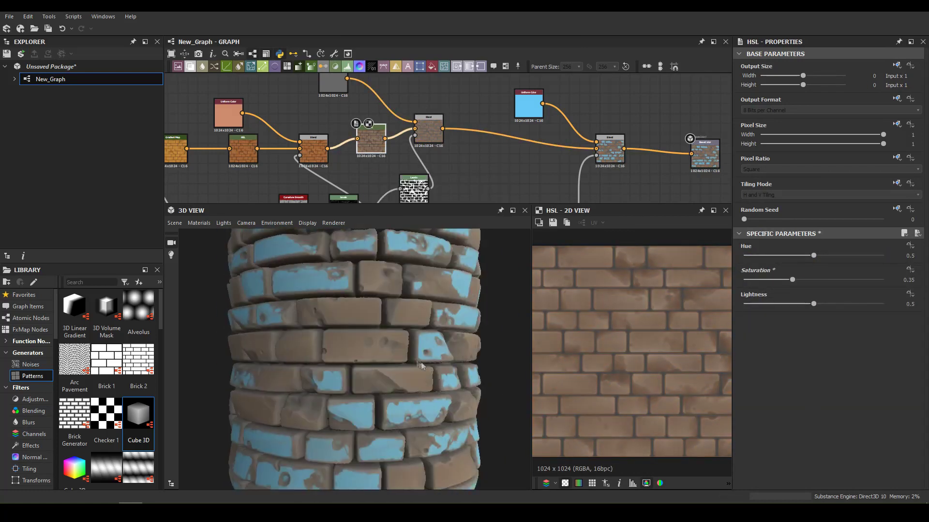
pyautogui.moveTo(813, 256); pyautogui.dragTo(781, 255)
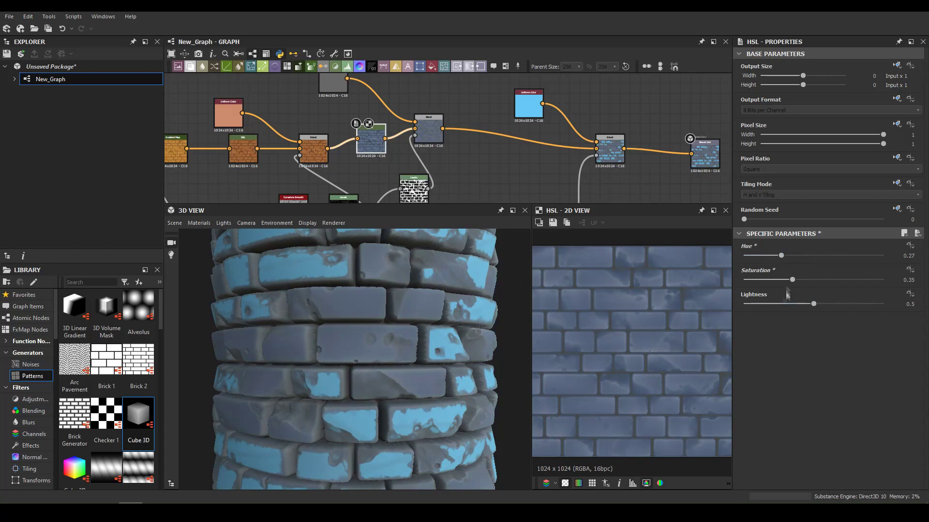
# Change the top Uniform Color to dark blue
pyautogui.doubleClick(330, 86)
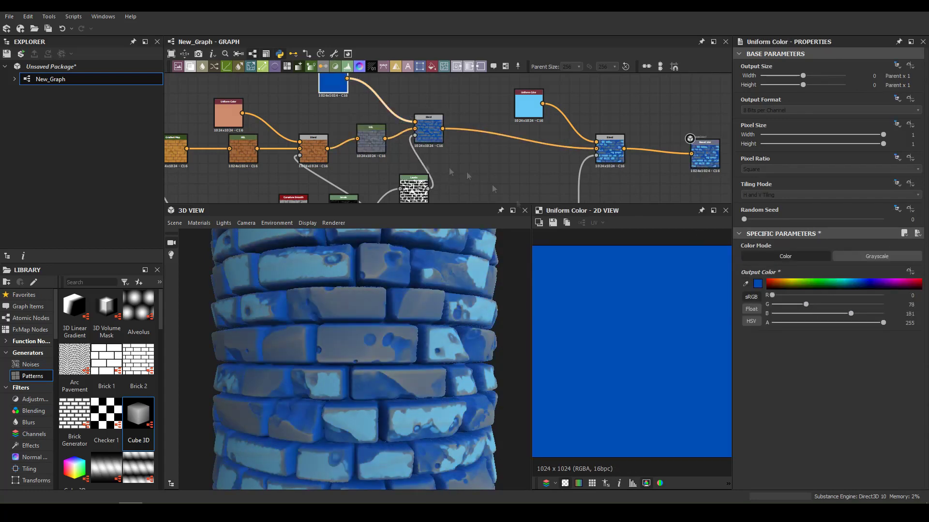
pyautogui.click(757, 284)
pyautogui.click(432, 317)
pyautogui.click(602, 246)
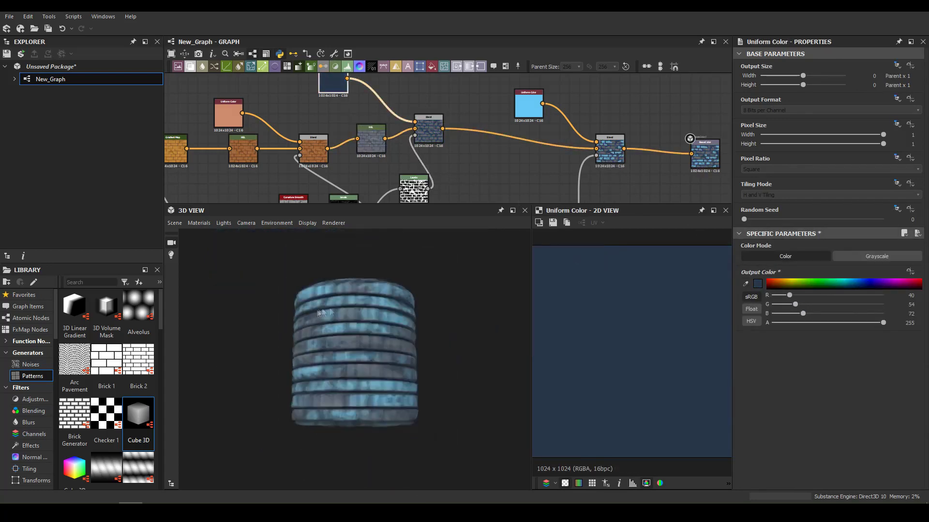
# Lower the right Blend node's opacity to about 0.23
pyautogui.moveTo(622, 168); pyautogui.dragTo(586, 125, button='middle')
pyautogui.doubleClick(573, 109)
pyautogui.moveTo(798, 255); pyautogui.dragTo(774, 259)
pyautogui.hotkey('ctrl', 'z')
pyautogui.moveTo(607, 141); pyautogui.dragTo(505, 159, button='middle')
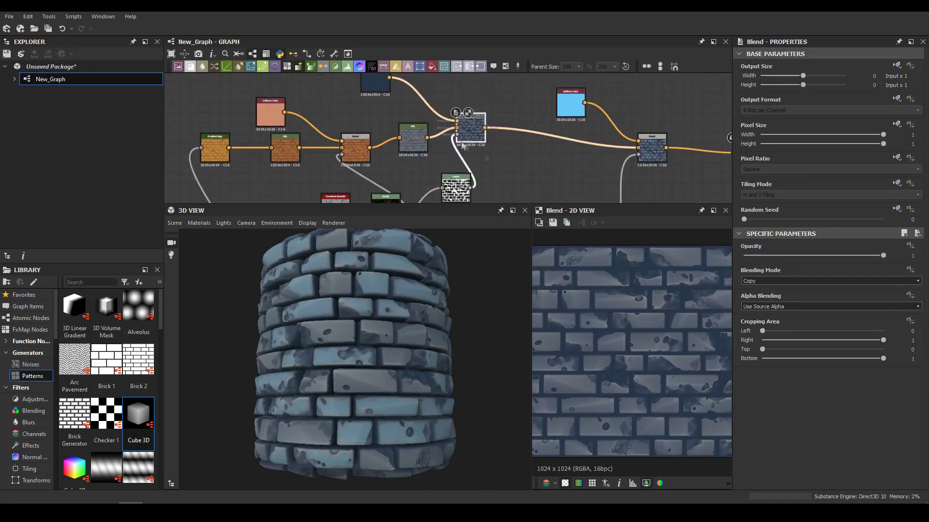
pyautogui.doubleClick(571, 104)
pyautogui.doubleClick(652, 148)
pyautogui.moveTo(883, 255); pyautogui.dragTo(781, 257)
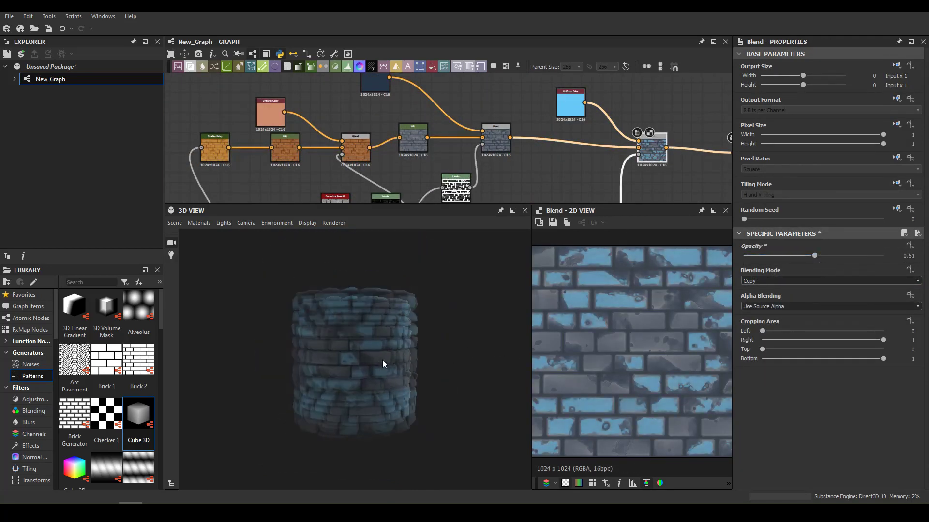
# Set the HSL Saturation to 0.3 and shift the Hue until the bricks turn red
pyautogui.doubleClick(413, 139)
pyautogui.moveTo(480, 164); pyautogui.dragTo(420, 161, button='middle')
pyautogui.doubleClick(435, 136)
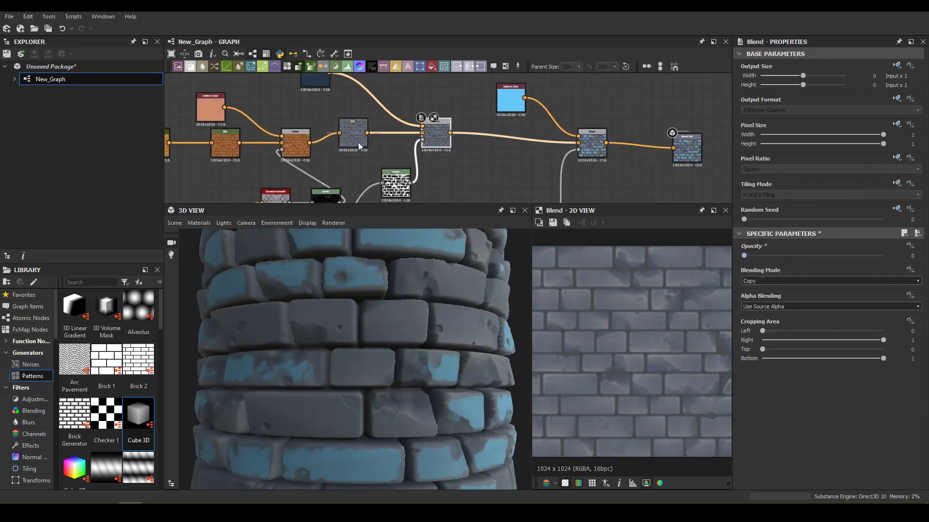
pyautogui.moveTo(353, 138); pyautogui.dragTo(356, 118)
pyautogui.doubleClick(295, 143)
pyautogui.moveTo(425, 137); pyautogui.dragTo(482, 132, button='middle')
pyautogui.click(412, 109)
pyautogui.moveTo(814, 280)
pyautogui.mouseDown()
pyautogui.moveTo(789, 281)
pyautogui.moveTo(822, 261)
pyautogui.mouseUp()
pyautogui.moveTo(483, 145); pyautogui.dragTo(440, 153, button='middle')
pyautogui.doubleClick(363, 158)
pyautogui.doubleClick(456, 145)
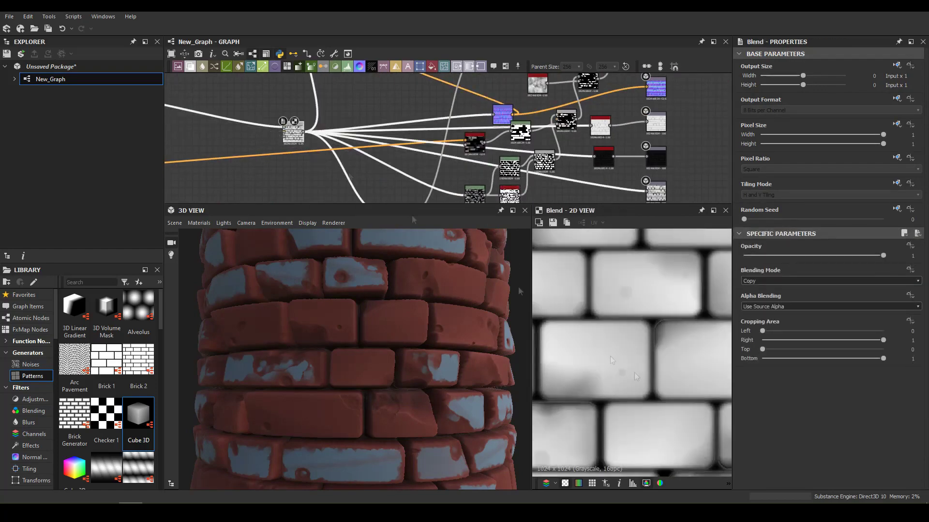
# Switch the Blend fed by flood_fill_to_grayscale to Multiply mode
pyautogui.moveTo(556, 145); pyautogui.dragTo(485, 170, button='middle')
pyautogui.scroll(-5, 484, 167)
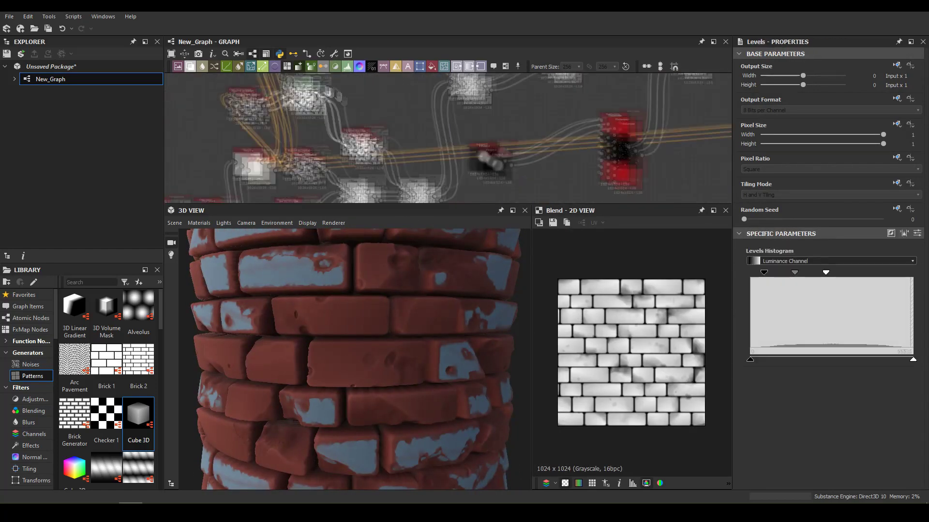
pyautogui.doubleClick(356, 139)
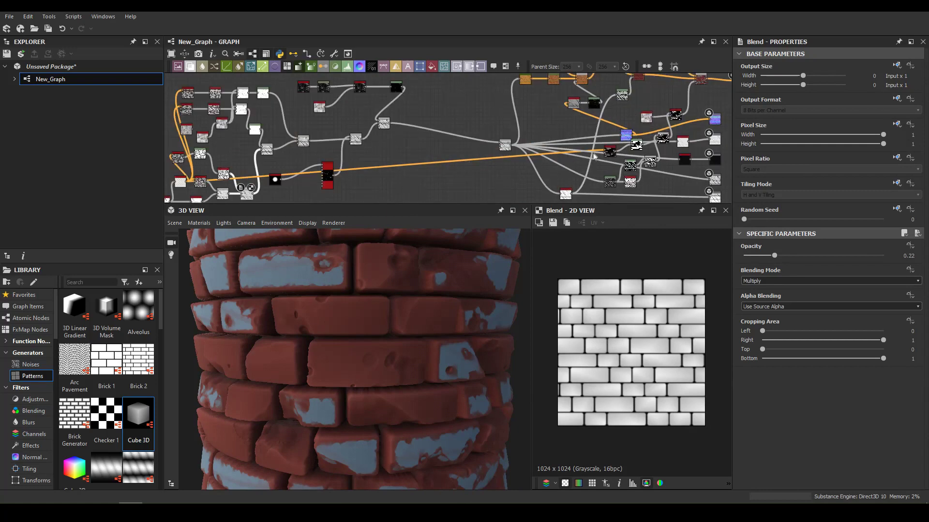
pyautogui.moveTo(376, 136); pyautogui.dragTo(451, 131, button='middle')
pyautogui.scroll(4, 405, 124)
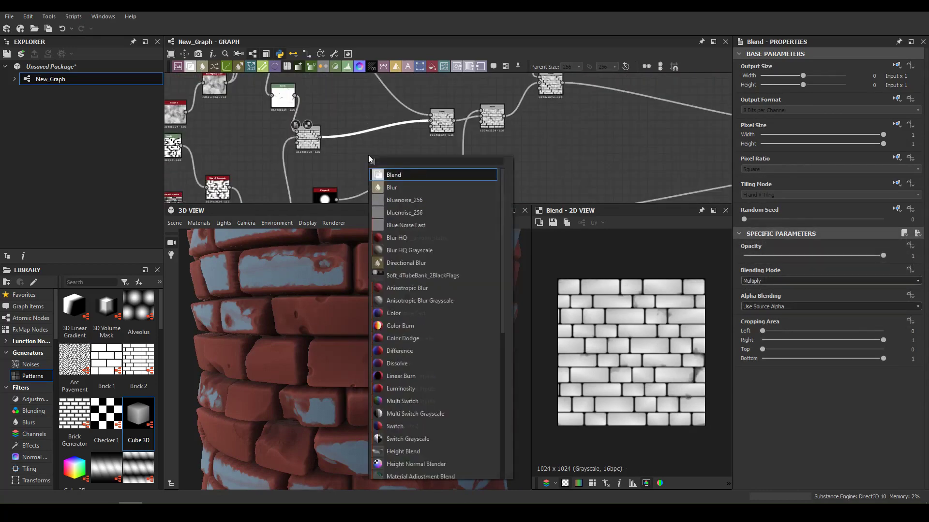
pyautogui.doubleClick(349, 192)
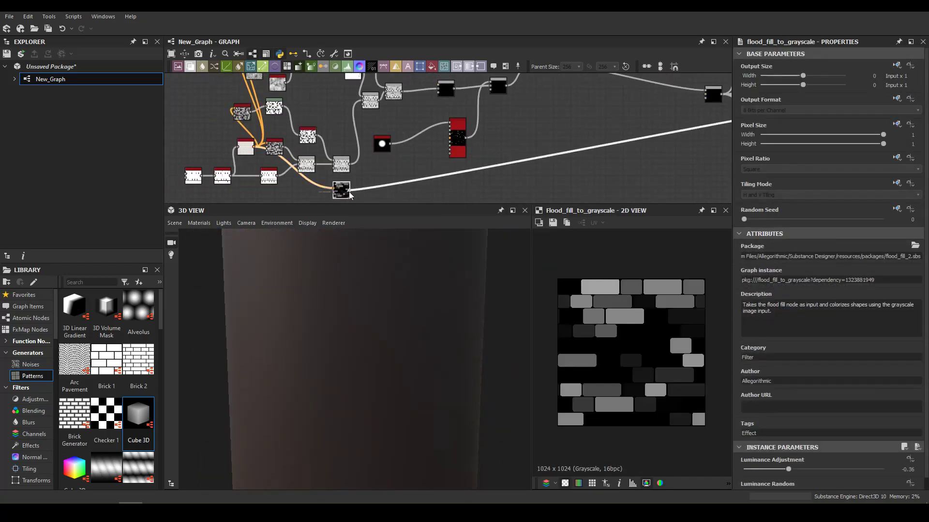
pyautogui.doubleClick(445, 89)
pyautogui.click(829, 281)
pyautogui.click(764, 312)
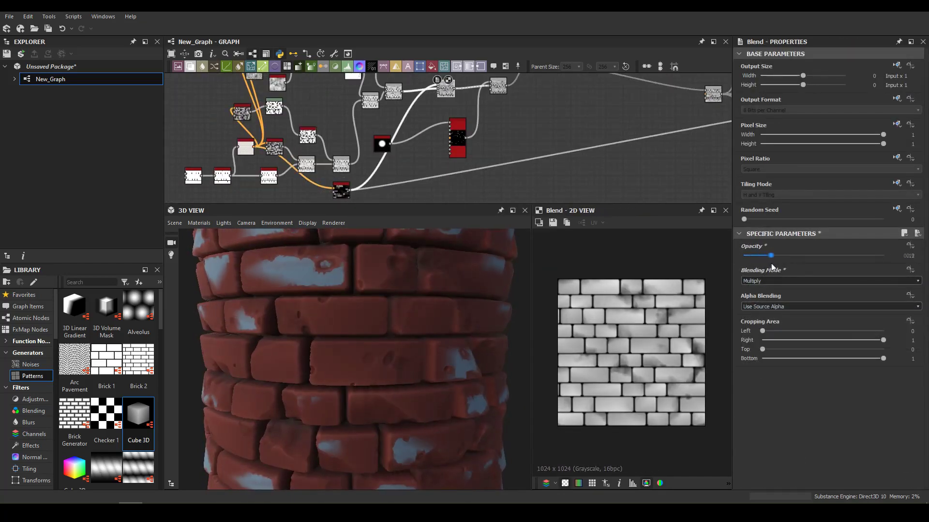
# Raise the flood_fill_to_grayscale Luminance Adjustment to 0.29
pyautogui.moveTo(341, 190); pyautogui.dragTo(658, 119)
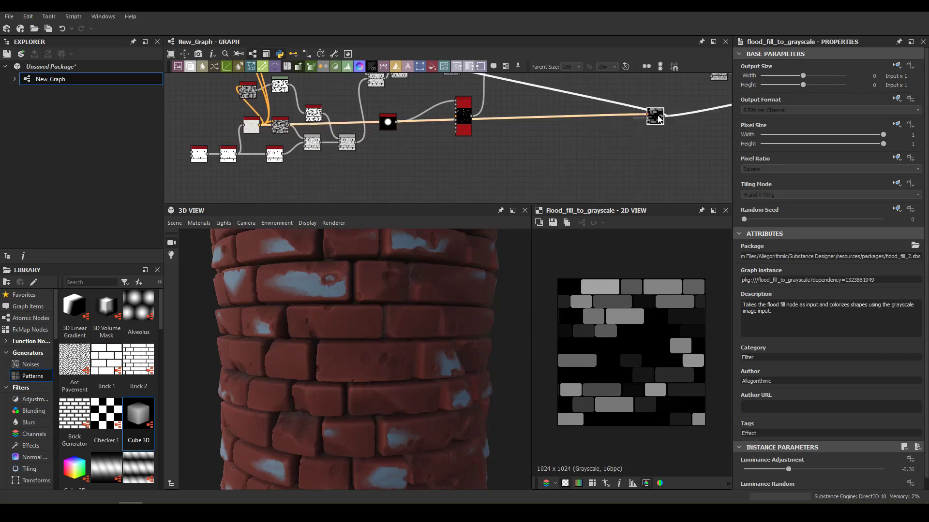
pyautogui.scroll(-1, 784, 460)
pyautogui.moveTo(784, 457); pyautogui.dragTo(834, 458)
pyautogui.moveTo(453, 97); pyautogui.dragTo(431, 144, button='middle')
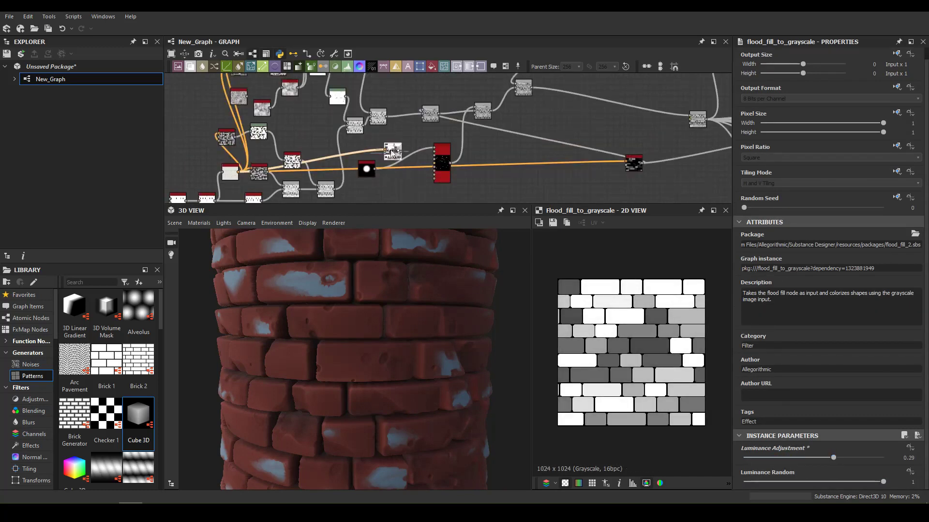
pyautogui.doubleClick(432, 114)
# Tweak HSL saturation and lightness, and switch the 3D preview mesh to a cylinder
pyautogui.moveTo(323, 388); pyautogui.dragTo(377, 339)
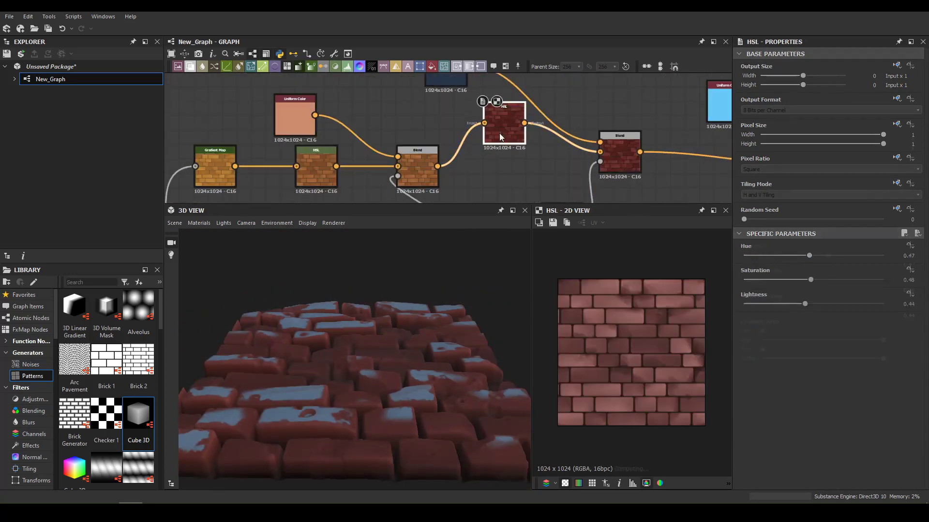
pyautogui.moveTo(796, 281); pyautogui.dragTo(809, 305)
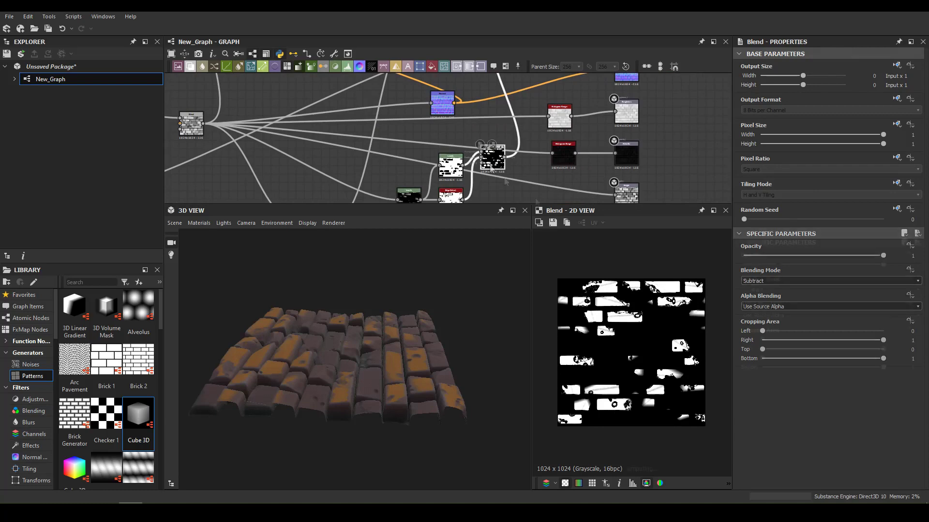
pyautogui.moveTo(311, 426); pyautogui.dragTo(408, 412)
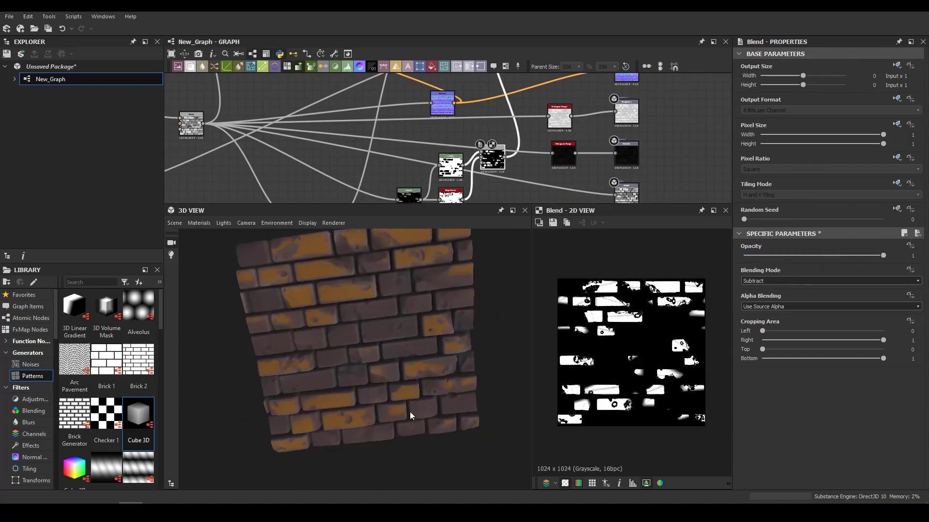
pyautogui.click(174, 223)
pyautogui.click(191, 265)
pyautogui.scroll(3, 347, 317)
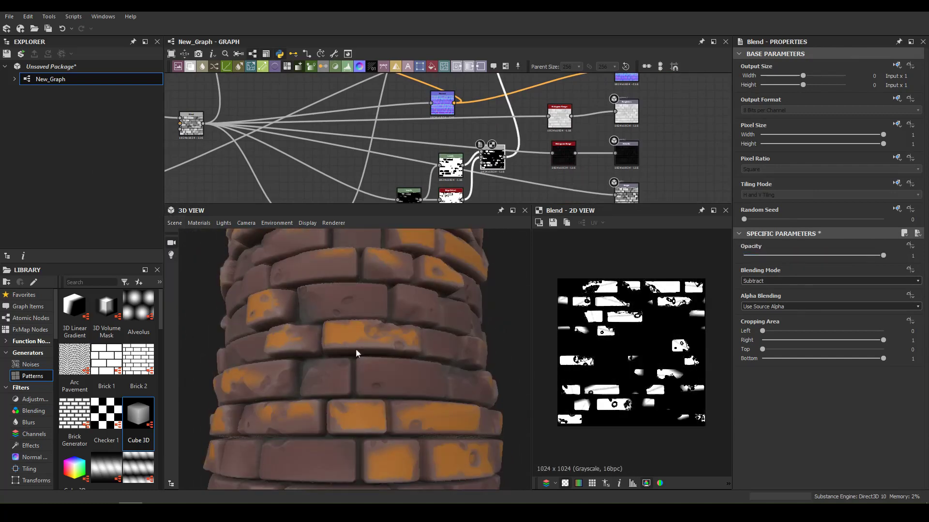
# Adjust the Levels black and mid markers to spread orange across the bricks
pyautogui.click(436, 149)
pyautogui.moveTo(437, 149); pyautogui.dragTo(478, 161, button='middle')
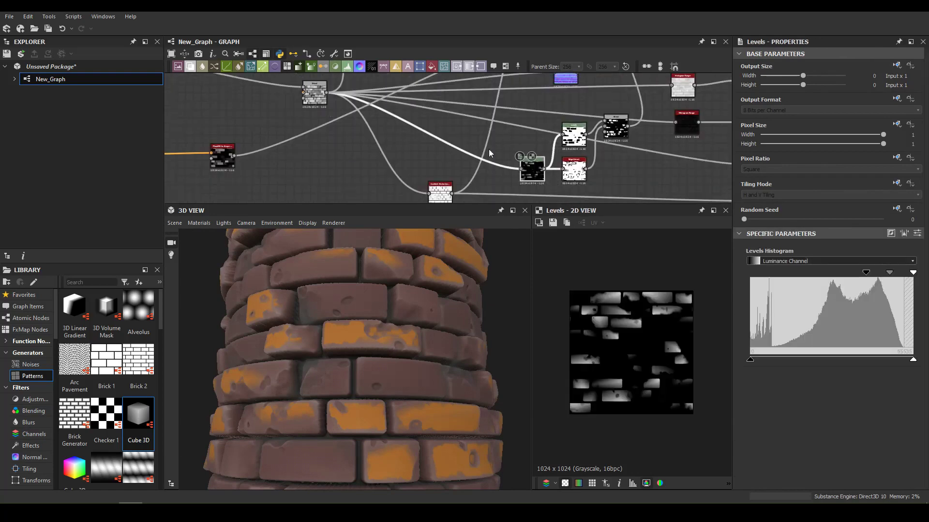
pyautogui.moveTo(856, 277); pyautogui.dragTo(750, 276)
pyautogui.moveTo(811, 279); pyautogui.dragTo(857, 274)
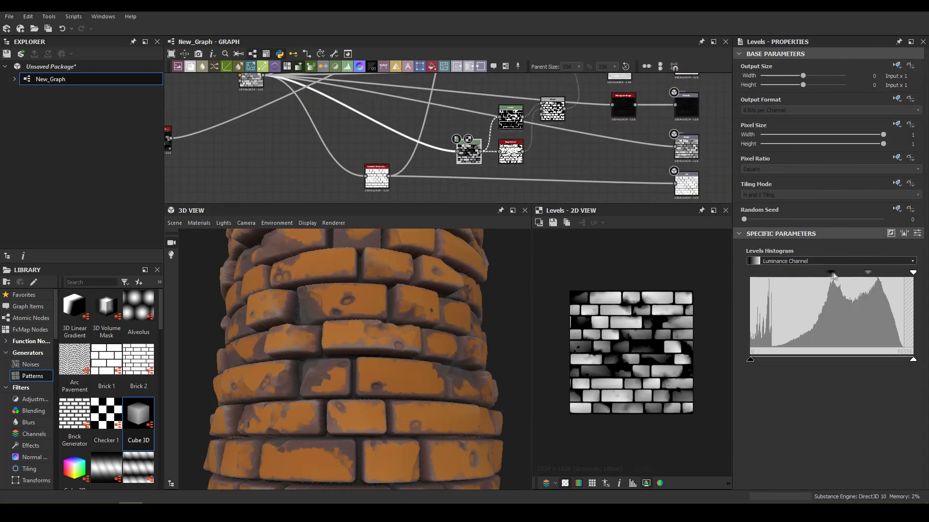
pyautogui.scroll(-5, 332, 356)
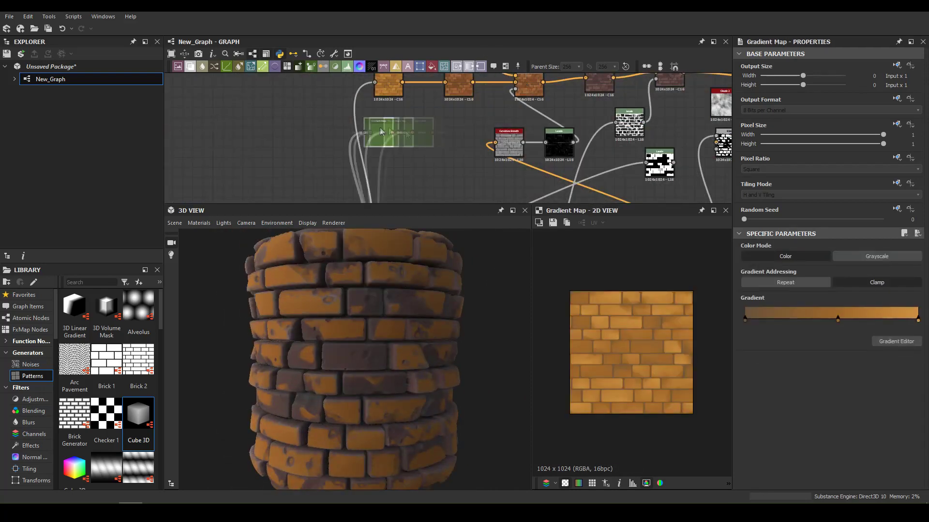
# Remove one of the Gradient Map's keys in the gradient editor
pyautogui.click(896, 341)
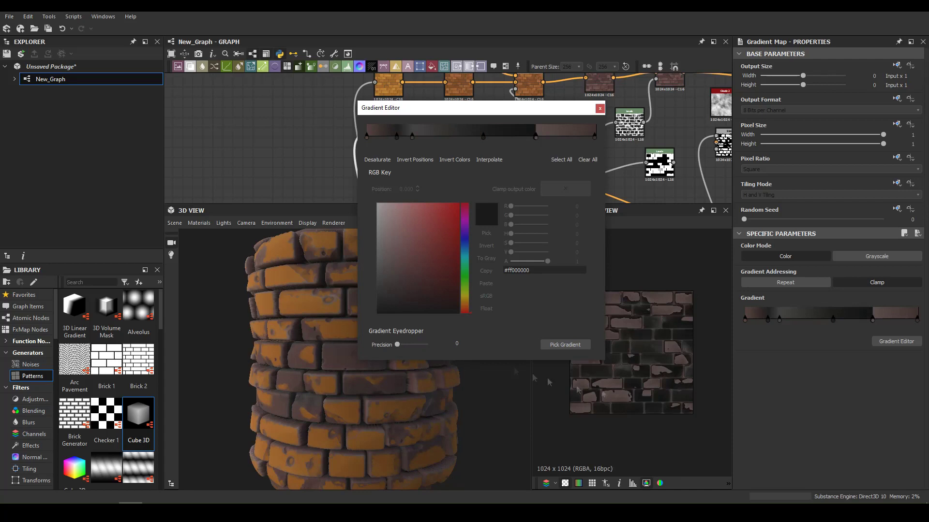
pyautogui.click(483, 136)
pyautogui.click(535, 135)
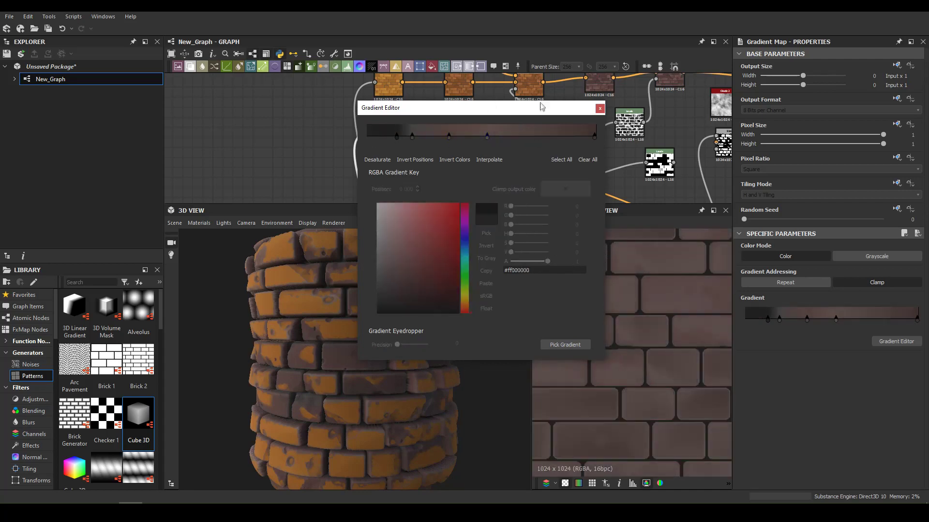
pyautogui.click(487, 137)
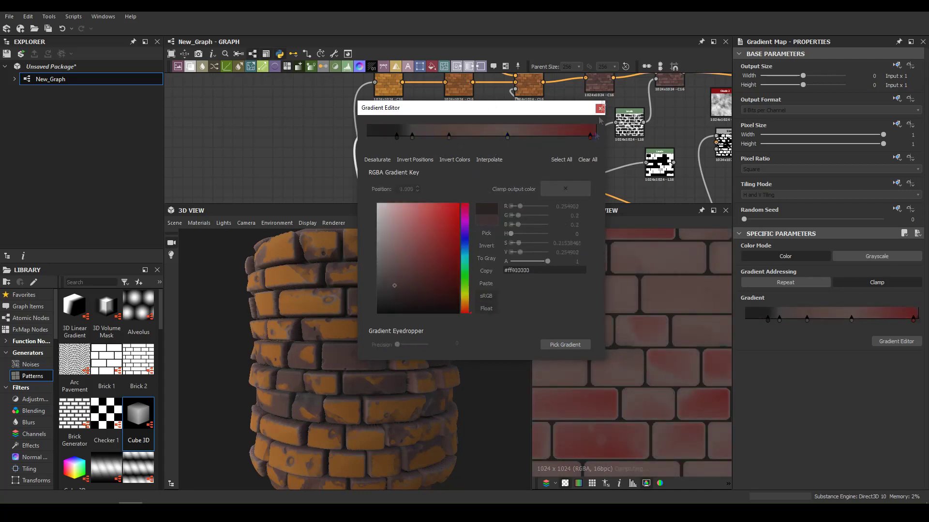
pyautogui.moveTo(594, 140); pyautogui.dragTo(506, 119)
# Recolour the gradient keys dark then orange-brown, moving the dark key to position 0
pyautogui.click(410, 290)
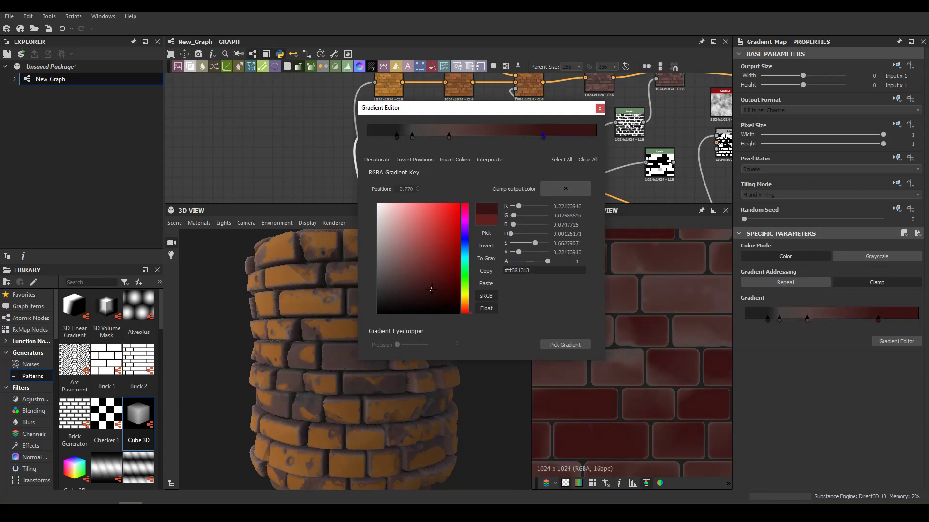
pyautogui.moveTo(431, 289); pyautogui.dragTo(420, 254)
pyautogui.click(466, 303)
pyautogui.moveTo(397, 136); pyautogui.dragTo(367, 136)
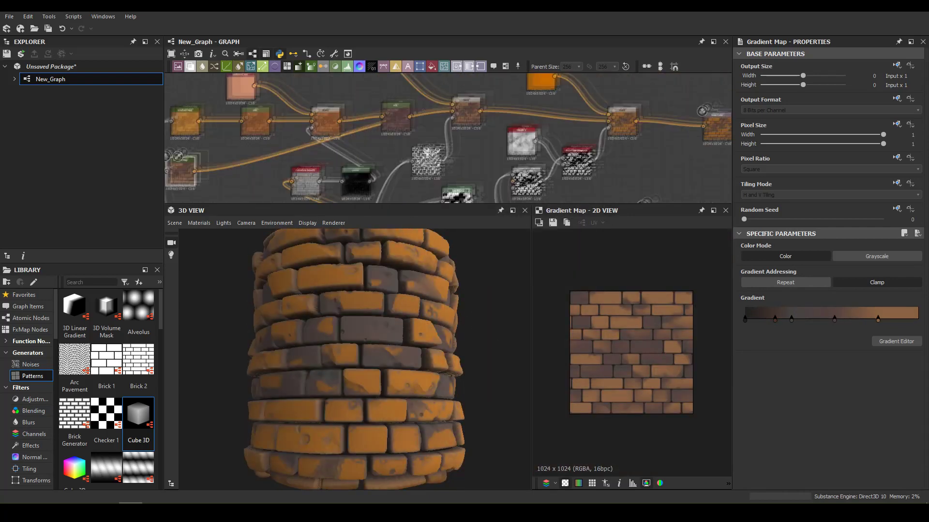
pyautogui.click(396, 141)
# Insert a Blend with a white Uniform Color onto the edge-highlight link
pyautogui.moveTo(396, 141); pyautogui.dragTo(476, 131)
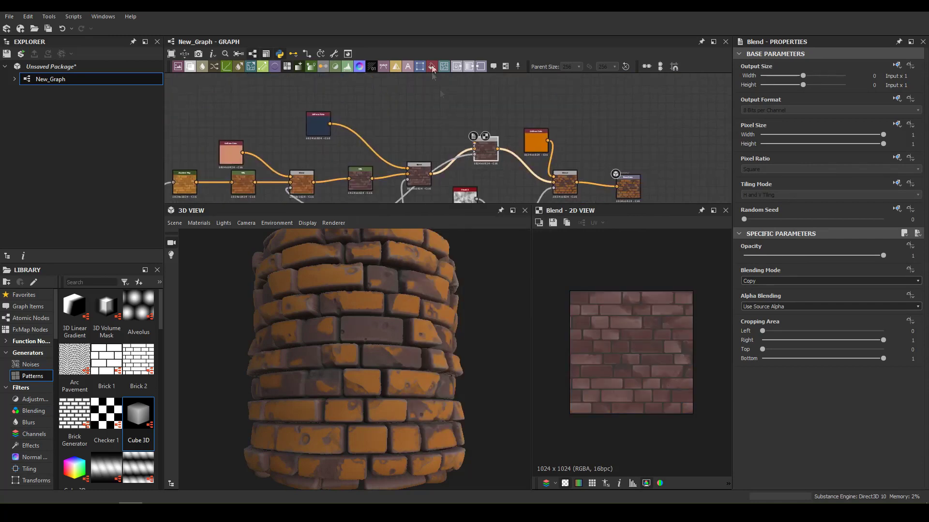
pyautogui.click(396, 258)
pyautogui.moveTo(327, 227); pyautogui.dragTo(332, 185, button='middle')
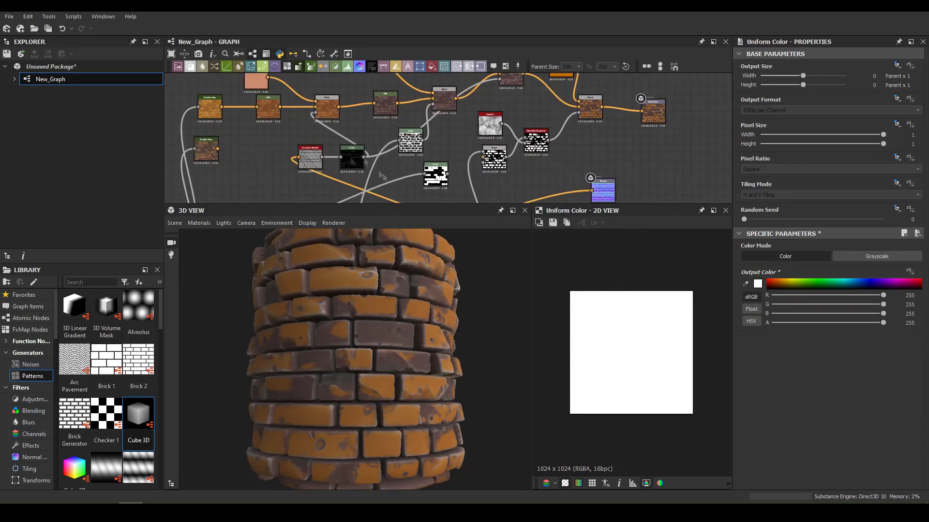
pyautogui.moveTo(332, 186); pyautogui.dragTo(428, 101)
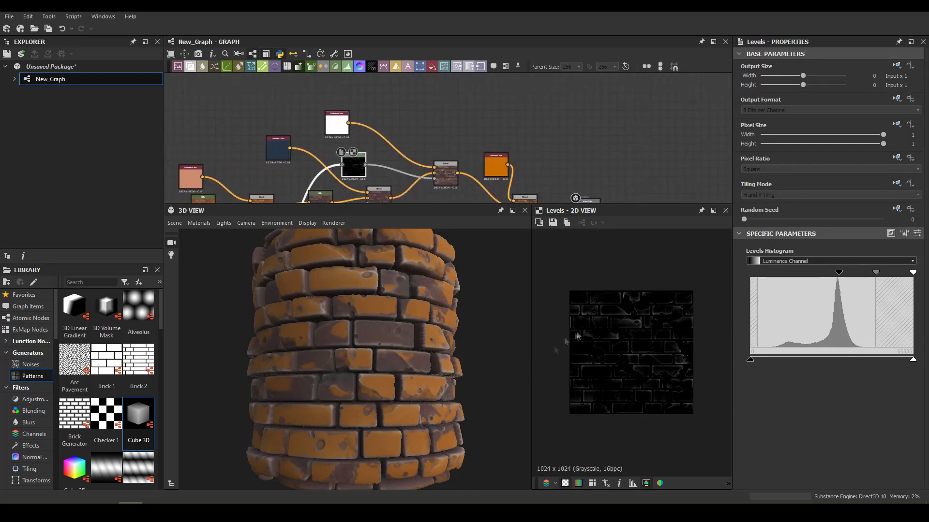
# Tighten the edge Levels white point markers, then add a Clouds 2 node
pyautogui.scroll(5, 631, 353)
pyautogui.moveTo(838, 273); pyautogui.dragTo(828, 271)
pyautogui.moveTo(912, 272); pyautogui.dragTo(849, 276)
pyautogui.moveTo(349, 137); pyautogui.dragTo(351, 145, button='middle')
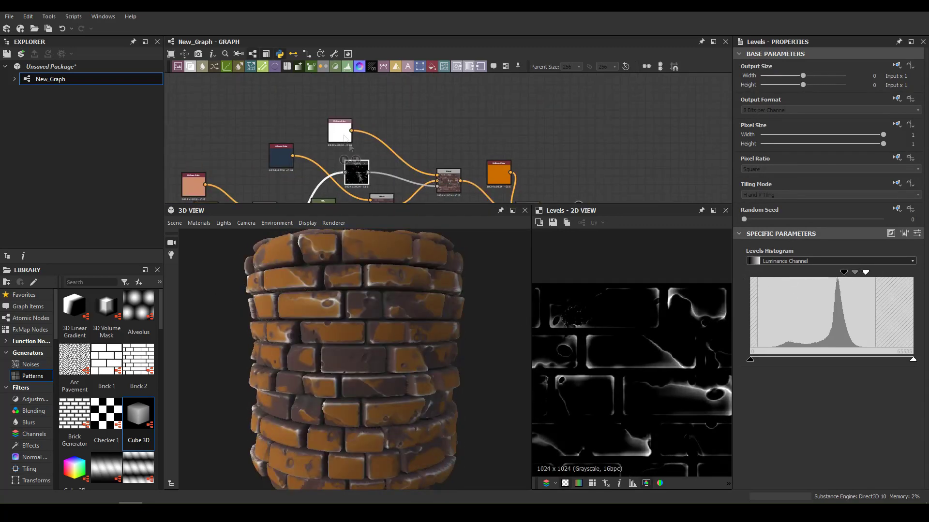
pyautogui.rightClick(257, 112)
pyautogui.click(270, 129)
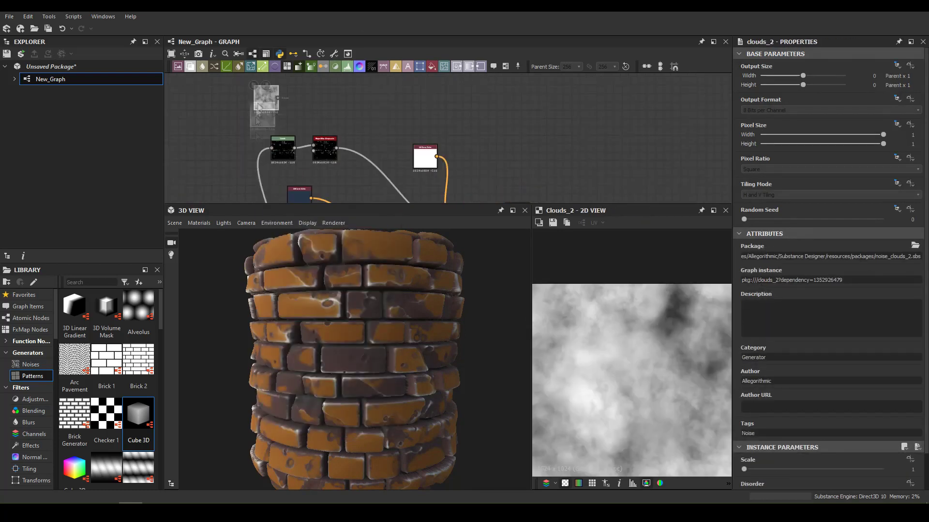
# Lower slope_blur_grayscale_2's Intensity so it picks out thin brick edges
pyautogui.click(328, 155)
pyautogui.scroll(5, 379, 356)
pyautogui.scroll(-2, 348, 337)
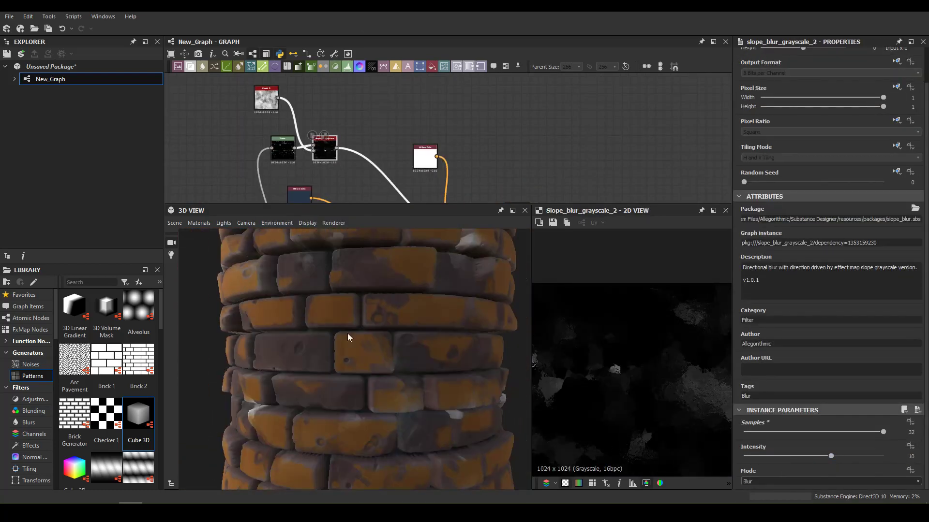
pyautogui.scroll(-1, 769, 481)
pyautogui.moveTo(830, 456); pyautogui.dragTo(743, 456)
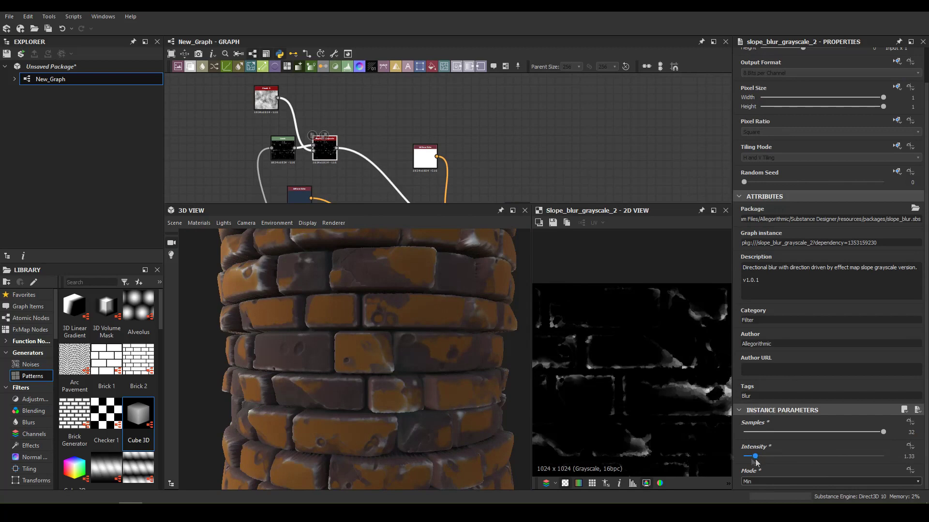
pyautogui.scroll(5, 338, 344)
pyautogui.scroll(-5, 396, 337)
# Change the Uniform Color fill to a light orange
pyautogui.moveTo(387, 145); pyautogui.dragTo(332, 102, button='middle')
pyautogui.click(370, 115)
pyautogui.click(757, 284)
pyautogui.moveTo(435, 300); pyautogui.dragTo(459, 257)
pyautogui.click(482, 334)
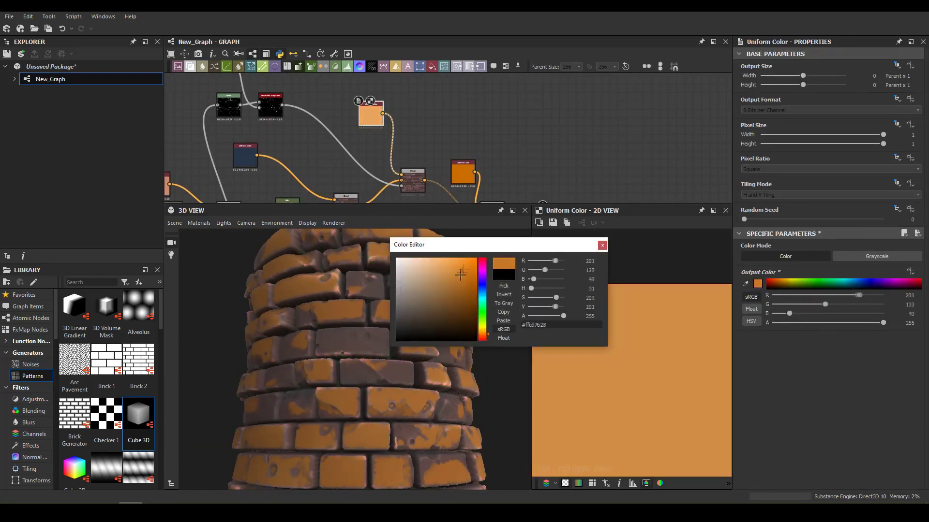
pyautogui.click(602, 247)
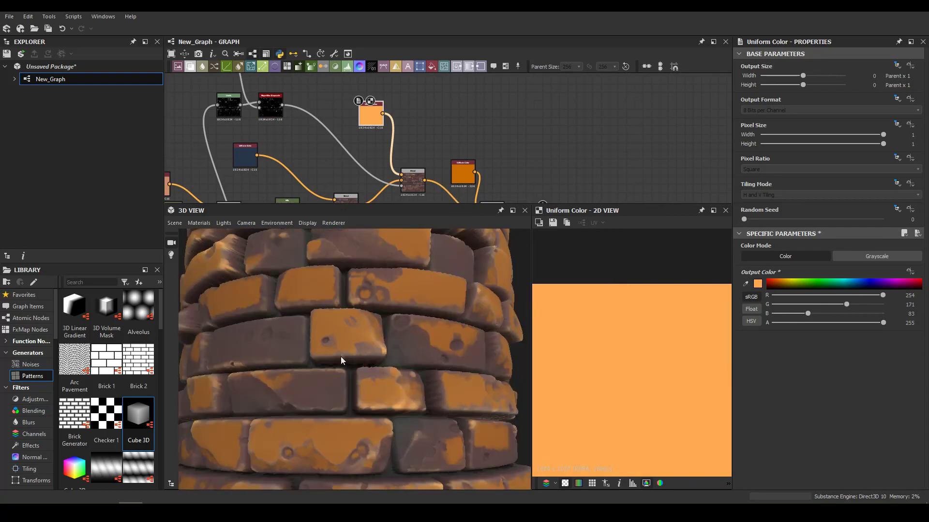
pyautogui.scroll(-5, 342, 352)
pyautogui.moveTo(338, 145); pyautogui.dragTo(387, 135, button='middle')
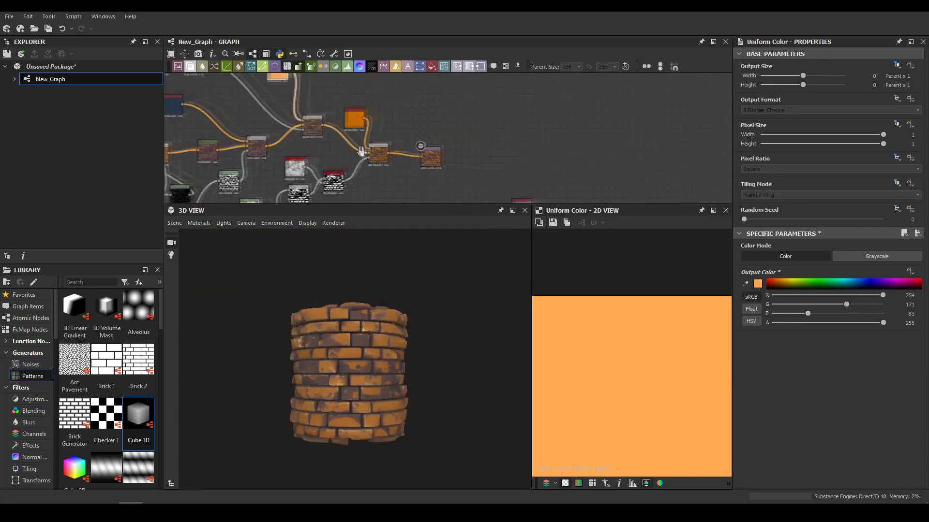
# Inspect the Blend result and feed the purple node's output into the RGBA Split node
pyautogui.click(436, 160)
pyautogui.click(492, 111)
pyautogui.scroll(-3, 380, 132)
pyautogui.moveTo(359, 133); pyautogui.dragTo(386, 196)
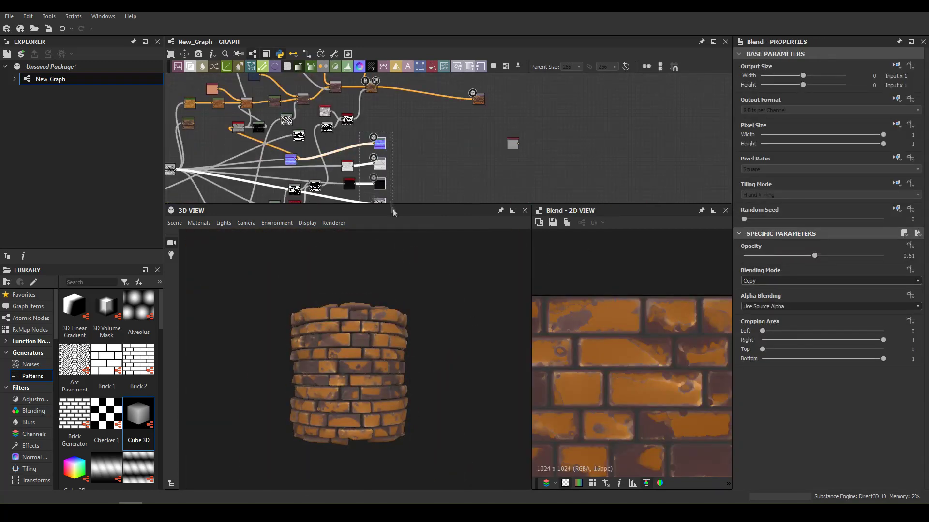
pyautogui.click(348, 120)
pyautogui.scroll(2, 357, 127)
pyautogui.scroll(2, 370, 145)
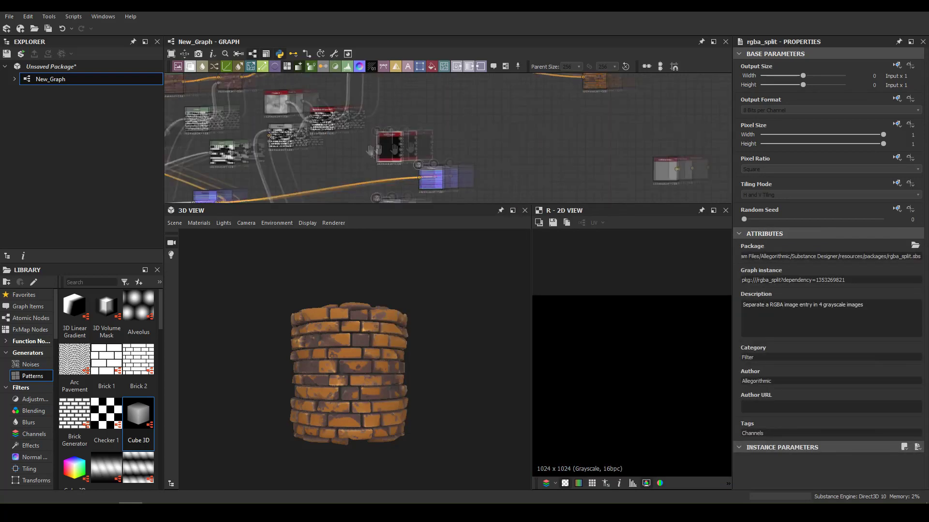
pyautogui.scroll(2, 370, 150)
pyautogui.moveTo(310, 190); pyautogui.dragTo(480, 141)
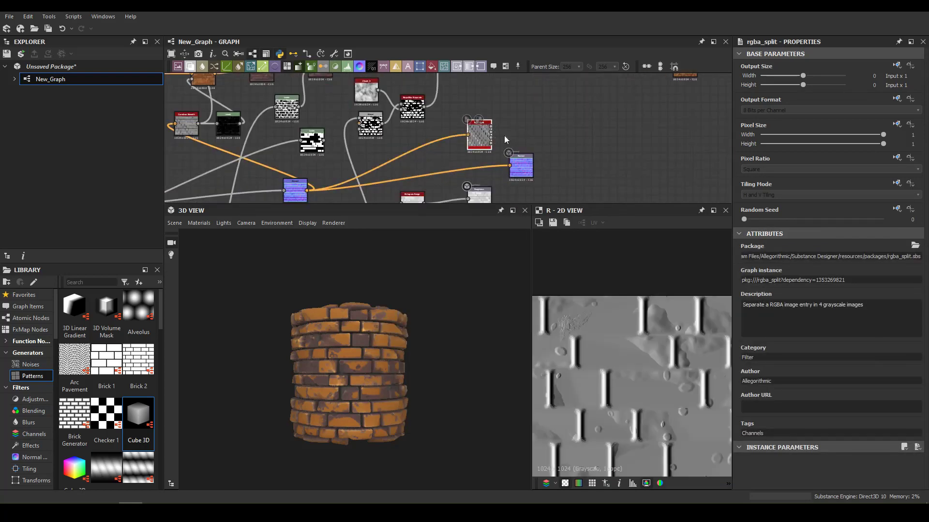
# Add Levels and Gradient Map nodes, wiring RGBA Split into the Gradient Map
pyautogui.scroll(1, 487, 131)
pyautogui.press('space')
pyautogui.write('lev')
pyautogui.press('Return')
pyautogui.press('space')
pyautogui.write('gl')
pyautogui.press('Return')
pyautogui.moveTo(601, 96); pyautogui.dragTo(500, 117)
pyautogui.moveTo(472, 155); pyautogui.dragTo(476, 114)
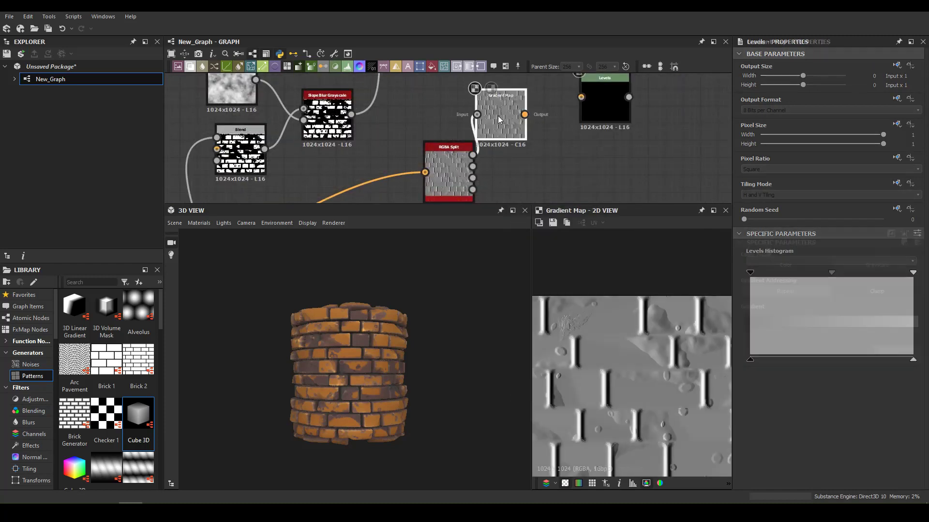
# Invert the gradient to run white to black, with the black key at 0.418
pyautogui.click(895, 341)
pyautogui.moveTo(412, 103); pyautogui.dragTo(511, 141)
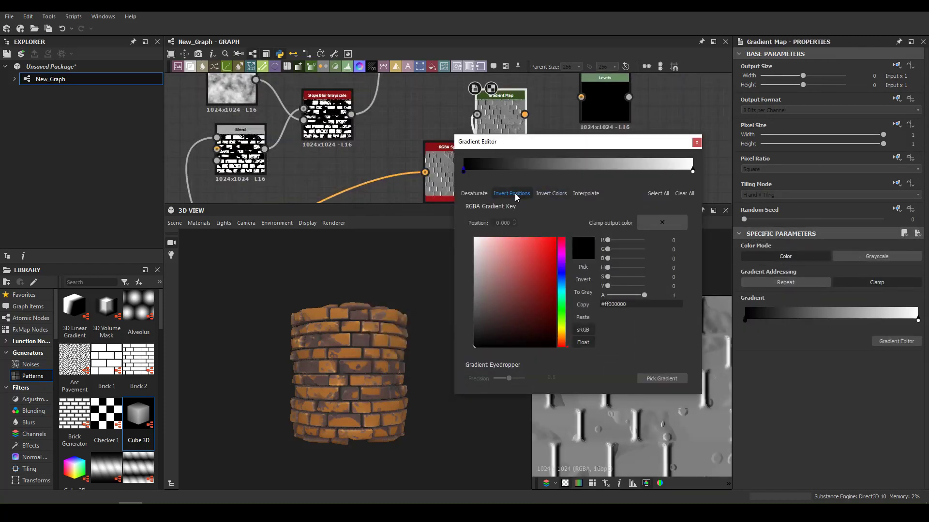
pyautogui.click(513, 193)
pyautogui.moveTo(692, 171); pyautogui.dragTo(559, 170)
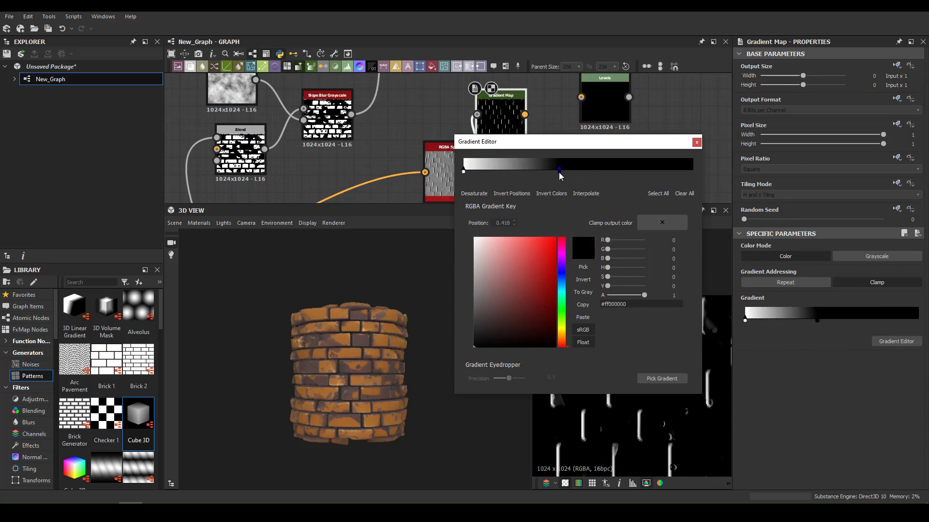
pyautogui.click(697, 142)
# Wire the RGBA Split output into the Levels node and select it
pyautogui.moveTo(435, 145); pyautogui.dragTo(300, 148, button='middle')
pyautogui.moveTo(365, 184); pyautogui.dragTo(475, 142)
pyautogui.click(503, 150)
pyautogui.scroll(3, 629, 353)
pyautogui.scroll(-3, 411, 126)
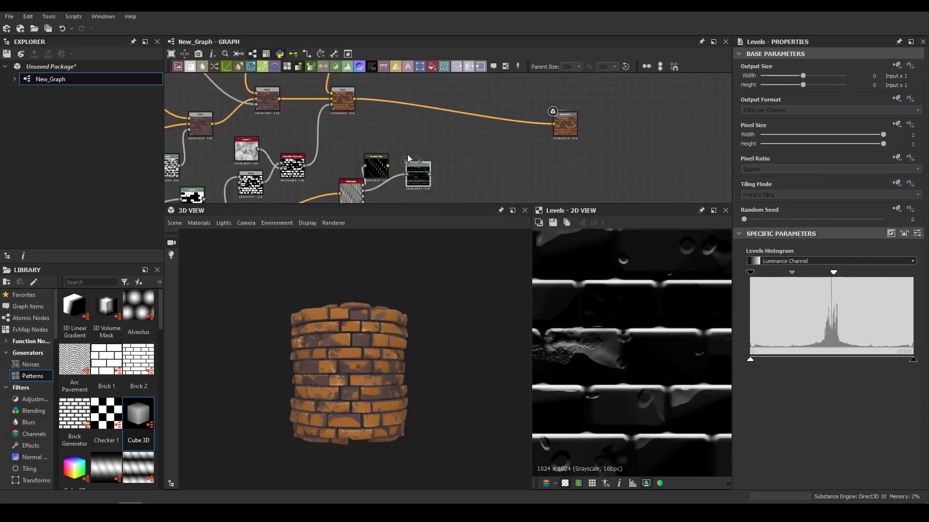
# Add an HSL node after the Blend with saturation 0.63 and lightness 0.64
pyautogui.press('space')
pyautogui.click(328, 88)
pyautogui.moveTo(400, 77); pyautogui.dragTo(380, 128, button='middle')
pyautogui.press('space')
pyautogui.write('hsl')
pyautogui.press('Return')
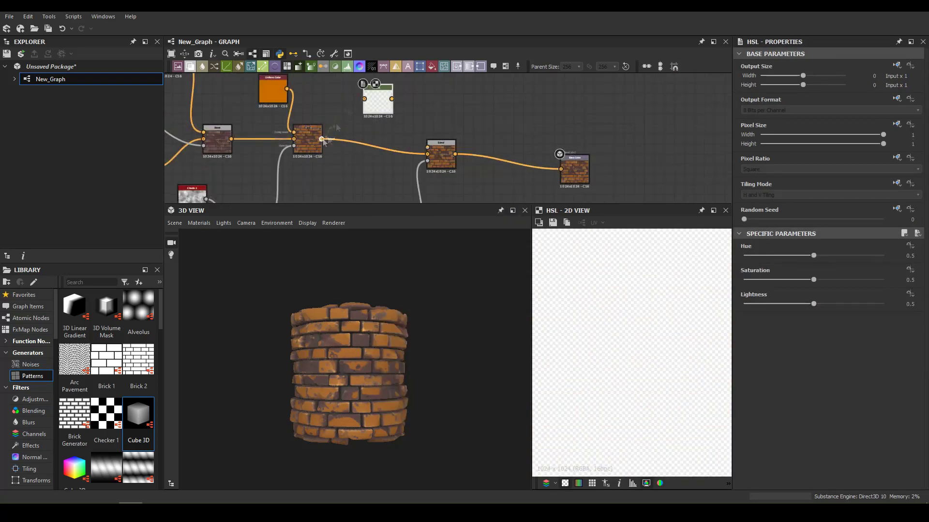
pyautogui.moveTo(813, 279)
pyautogui.mouseDown()
pyautogui.moveTo(832, 280)
pyautogui.moveTo(832, 304)
pyautogui.mouseUp()
pyautogui.moveTo(391, 99); pyautogui.dragTo(427, 153)
# Set the new Blend opacity to 0.16 and use the Gradient Map as its mask
pyautogui.scroll(3, 351, 349)
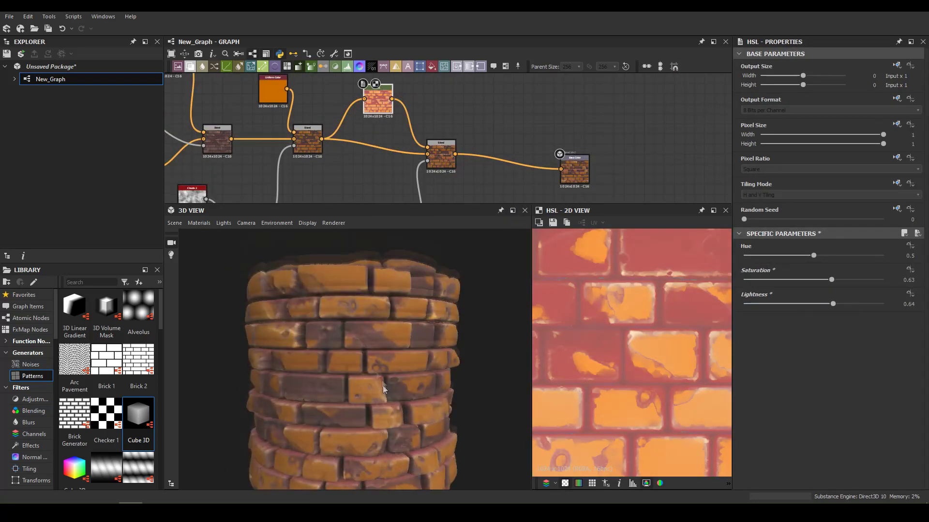
pyautogui.scroll(3, 351, 349)
pyautogui.moveTo(397, 184); pyautogui.dragTo(417, 132, button='middle')
pyautogui.click(419, 183)
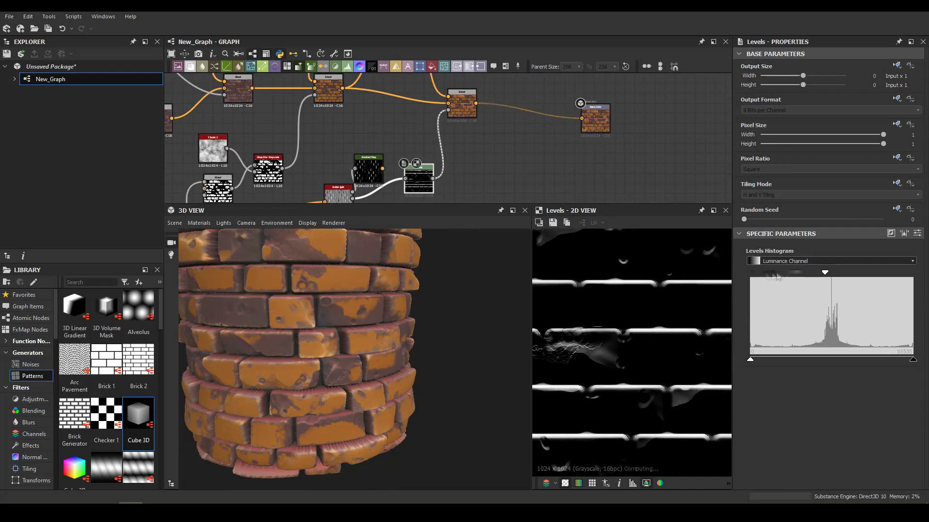
pyautogui.scroll(3, 351, 349)
pyautogui.click(462, 104)
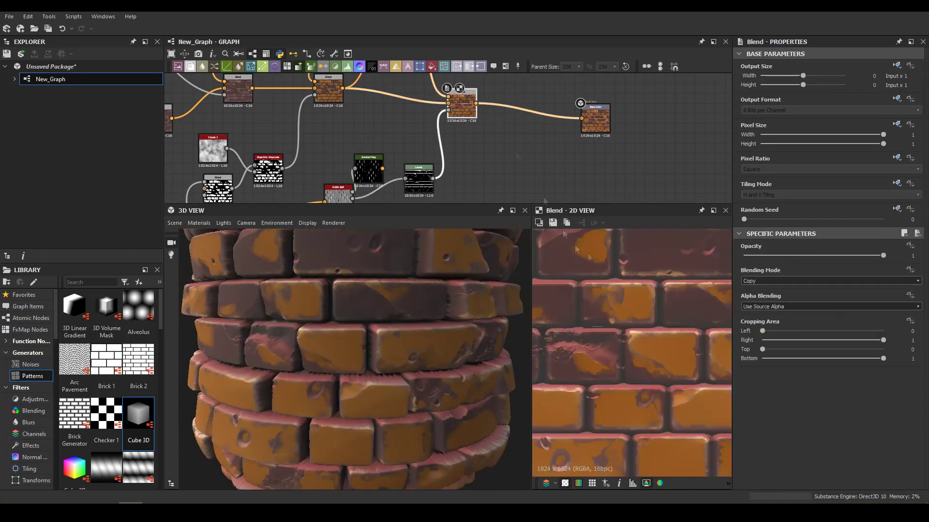
pyautogui.moveTo(883, 255); pyautogui.dragTo(768, 256)
pyautogui.scroll(3, 629, 339)
pyautogui.moveTo(468, 131); pyautogui.dragTo(442, 131, button='middle')
pyautogui.moveTo(341, 169); pyautogui.dragTo(356, 128)
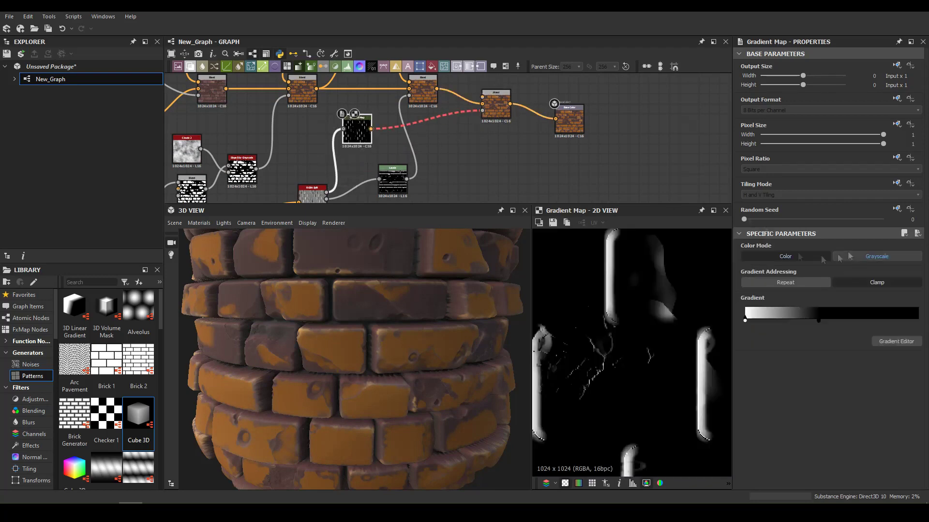
# Add a second, darker HSL node with saturation 0.37 and lightness 0.39
pyautogui.moveTo(500, 198); pyautogui.dragTo(490, 239, button='middle')
pyautogui.rightClick(396, 145)
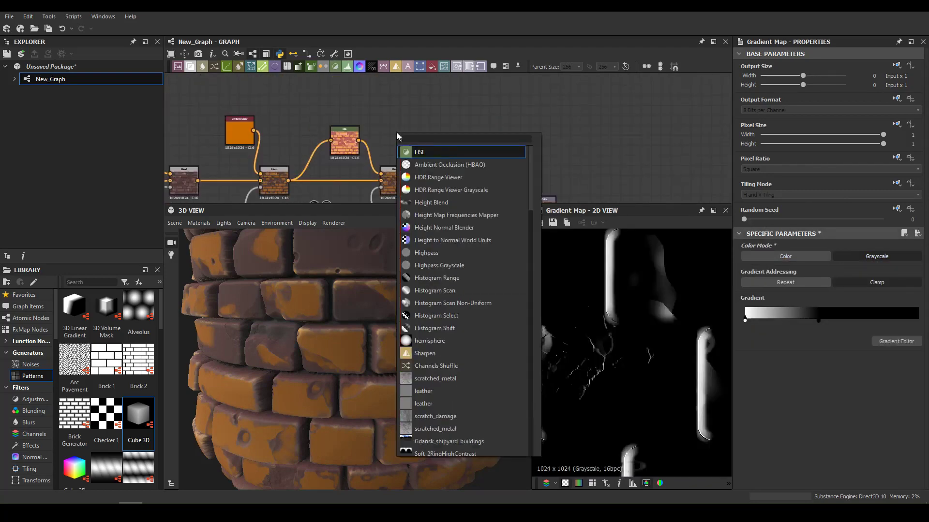
pyautogui.click(435, 315)
pyautogui.moveTo(814, 280); pyautogui.dragTo(801, 280)
pyautogui.moveTo(814, 304); pyautogui.dragTo(798, 304)
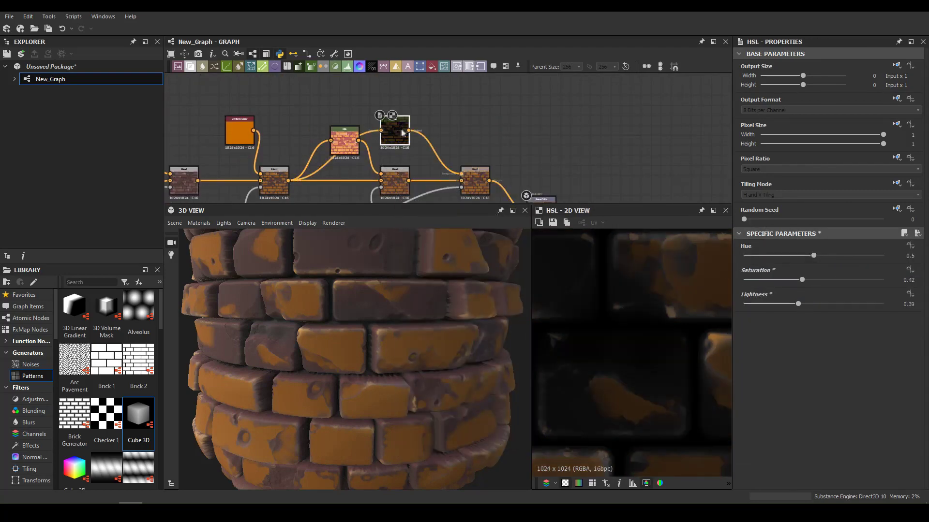
pyautogui.click(475, 183)
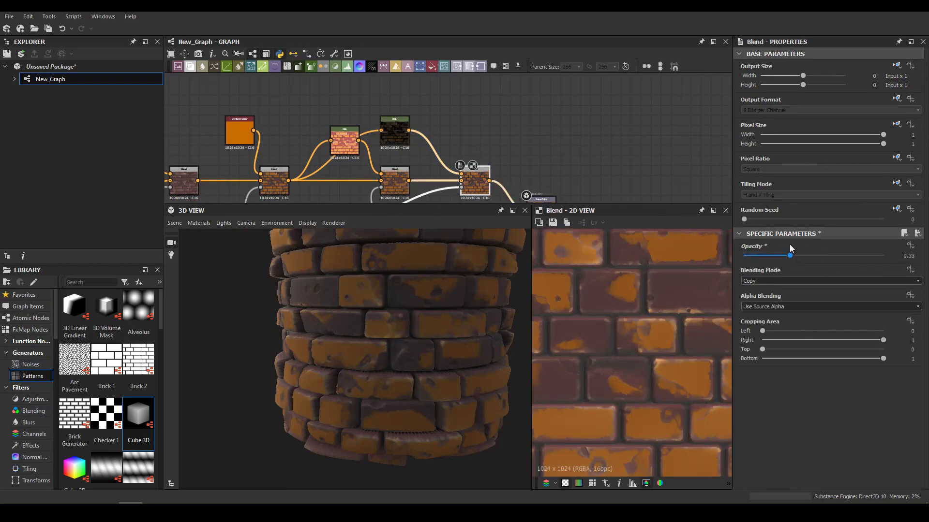
# Widen the Gradient Map mask, raise the second HSL lightness to 0.46, and check the cylinder
pyautogui.moveTo(338, 194); pyautogui.dragTo(356, 111, button='middle')
pyautogui.click(355, 146)
pyautogui.moveTo(855, 319); pyautogui.dragTo(822, 319)
pyautogui.doubleClick(347, 140)
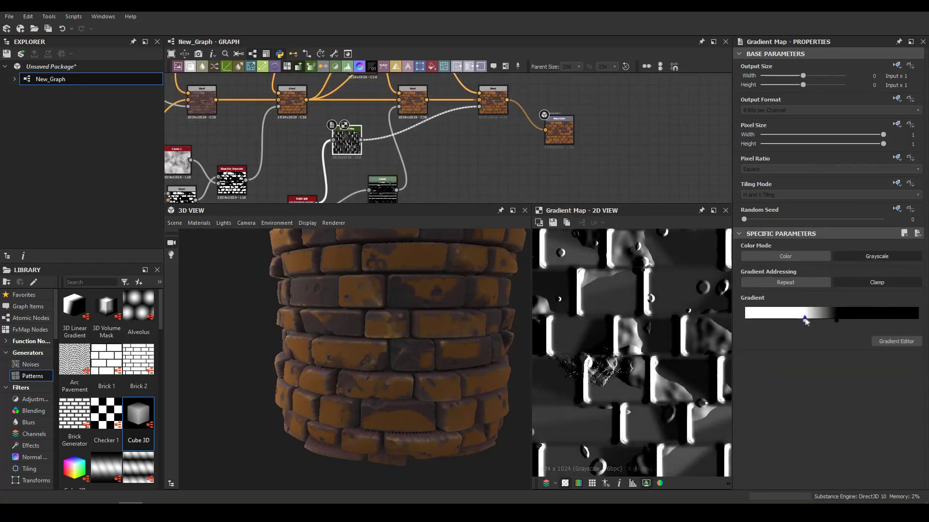
pyautogui.doubleClick(498, 107)
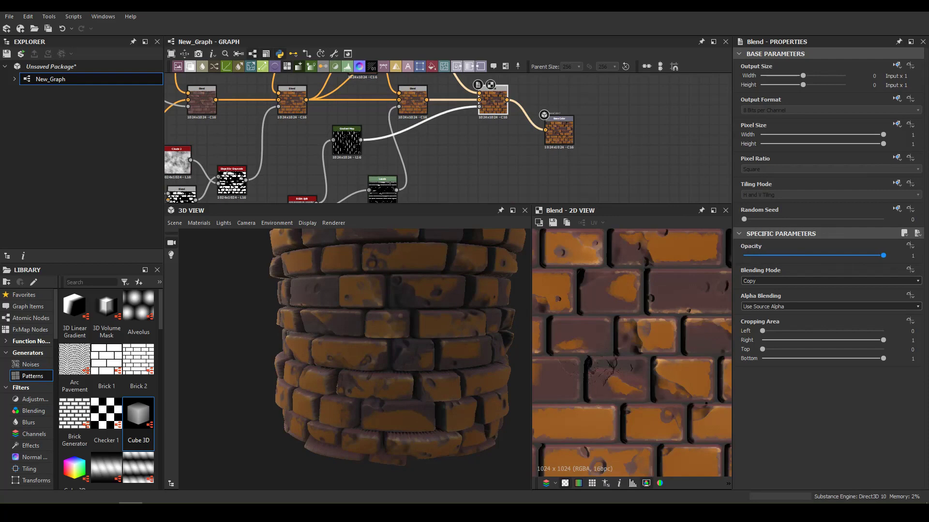
pyautogui.moveTo(800, 306); pyautogui.dragTo(808, 305)
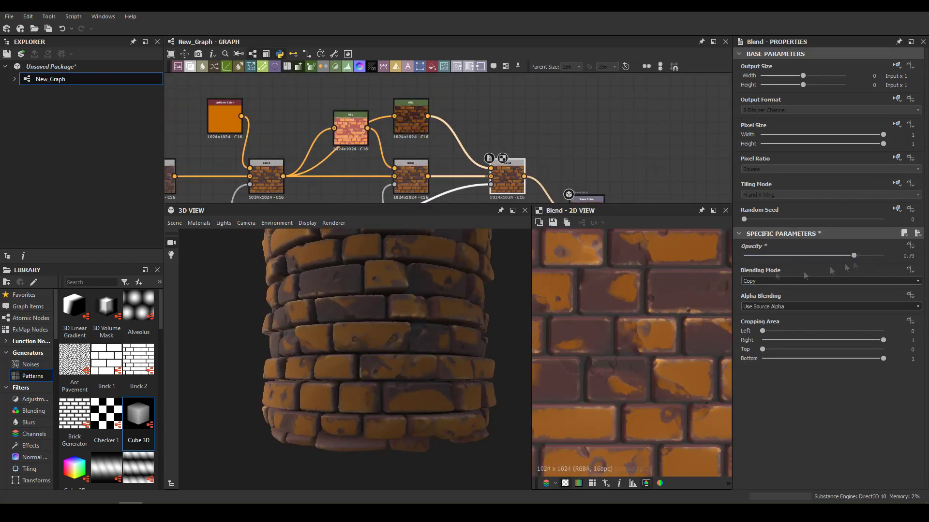
pyautogui.scroll(-5, 629, 338)
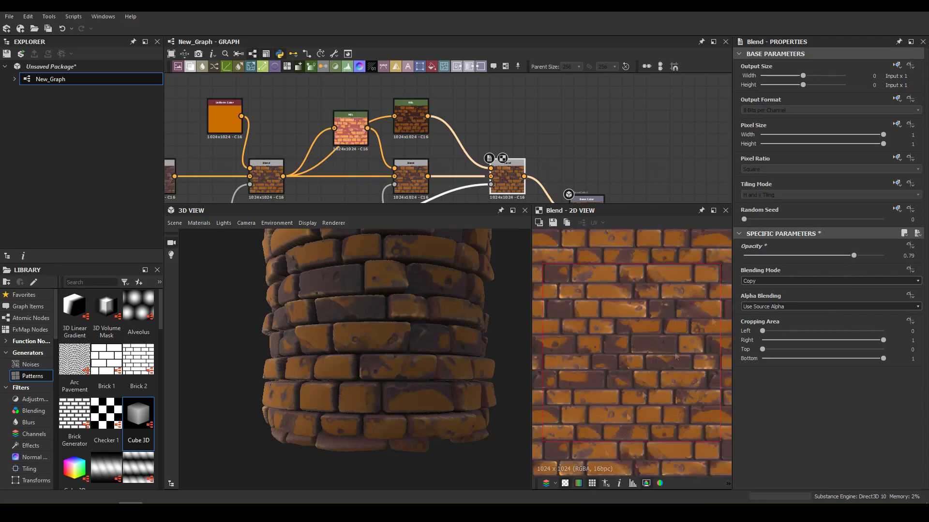
pyautogui.moveTo(498, 417); pyautogui.dragTo(357, 352)
pyautogui.click(175, 223)
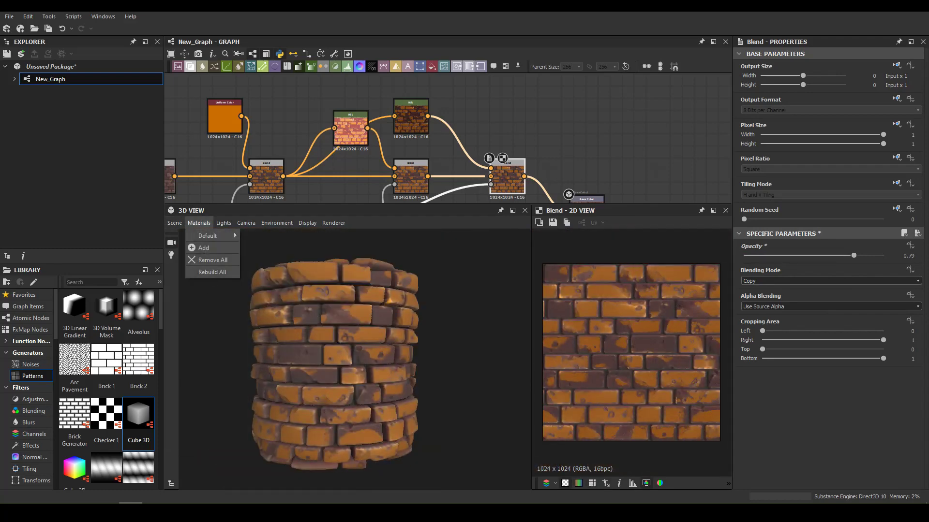
# Raise the orange Uniform Color Blend's opacity from 0.33 to 0.51, then inspect the next Blend
pyautogui.scroll(5, 348, 312)
pyautogui.scroll(-1, 350, 313)
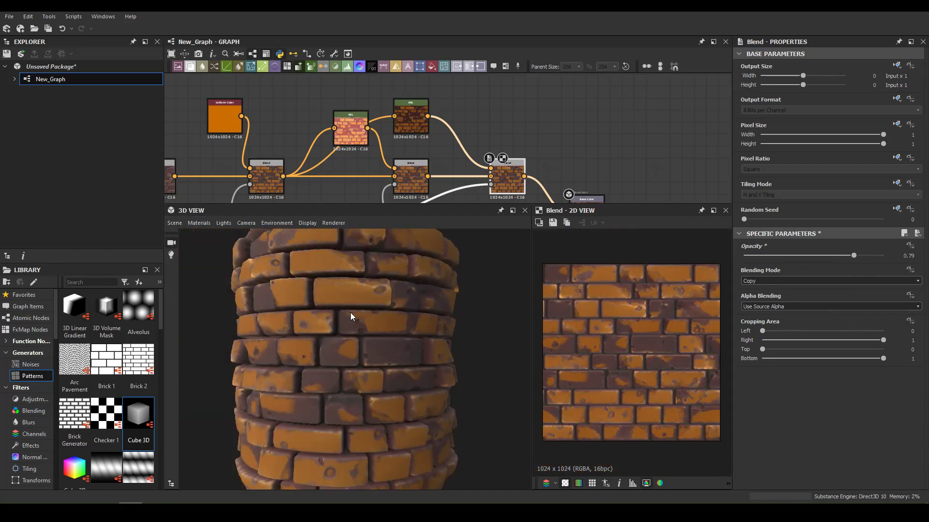
pyautogui.scroll(-3, 350, 312)
pyautogui.scroll(-2, 338, 104)
pyautogui.click(338, 105)
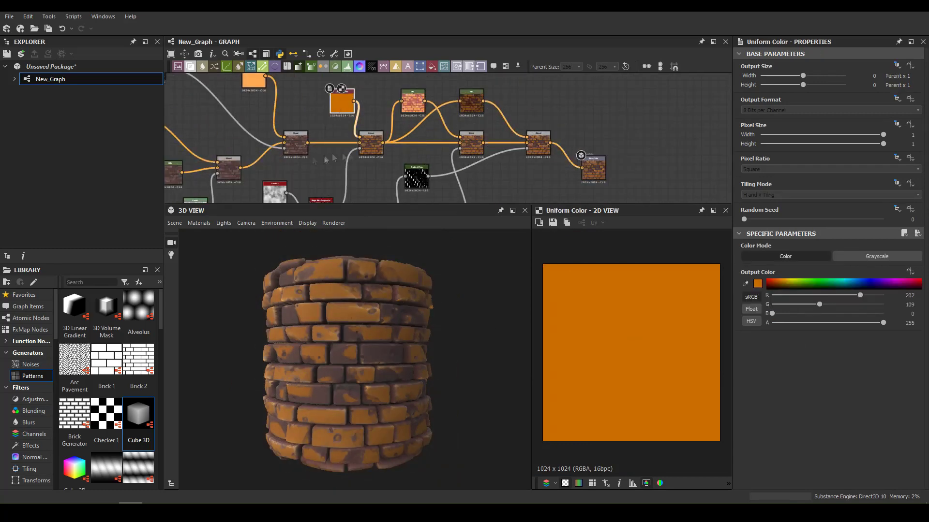
pyautogui.click(371, 143)
pyautogui.click(790, 256)
pyautogui.moveTo(790, 255); pyautogui.dragTo(814, 255)
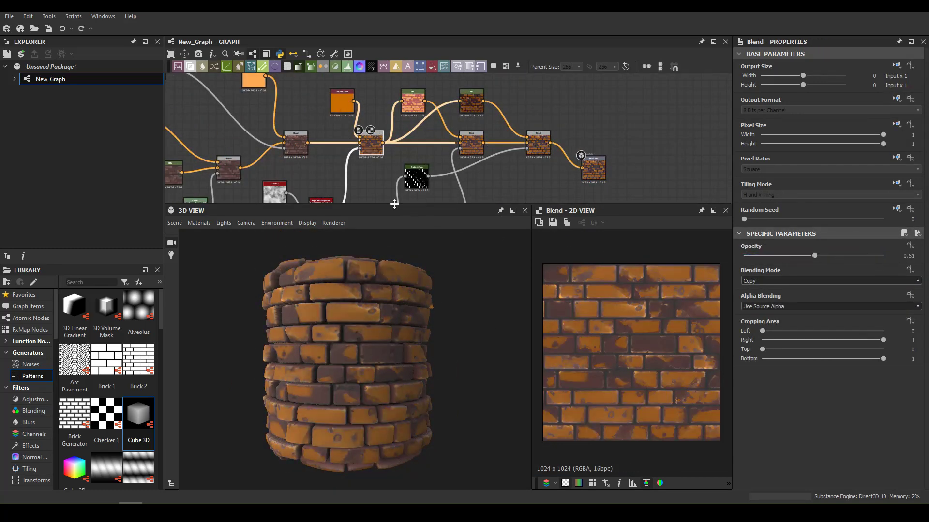
pyautogui.scroll(-2, 361, 122)
pyautogui.scroll(2, 361, 122)
pyautogui.click(361, 122)
pyautogui.scroll(-4, 398, 297)
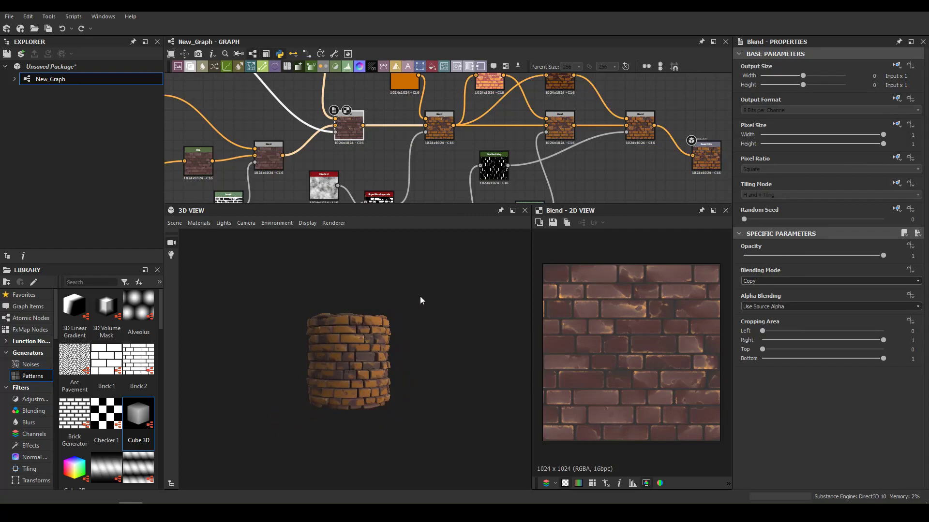